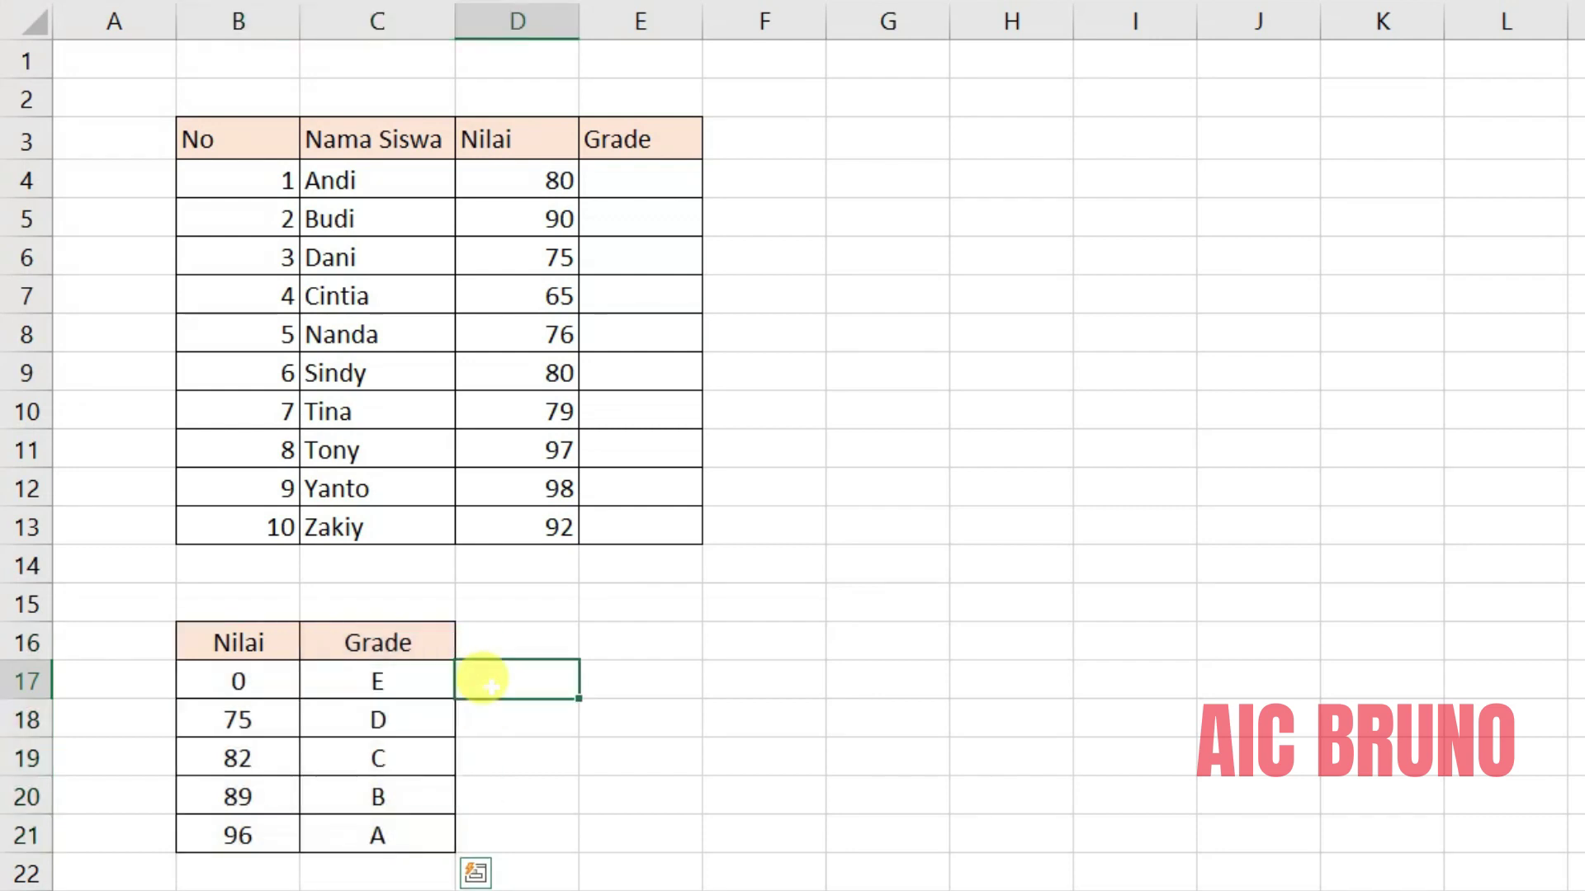
Examine the score thresholds and grades in B17:C21 and the student scores in D4:D13 that need grading.
left_click(236, 678)
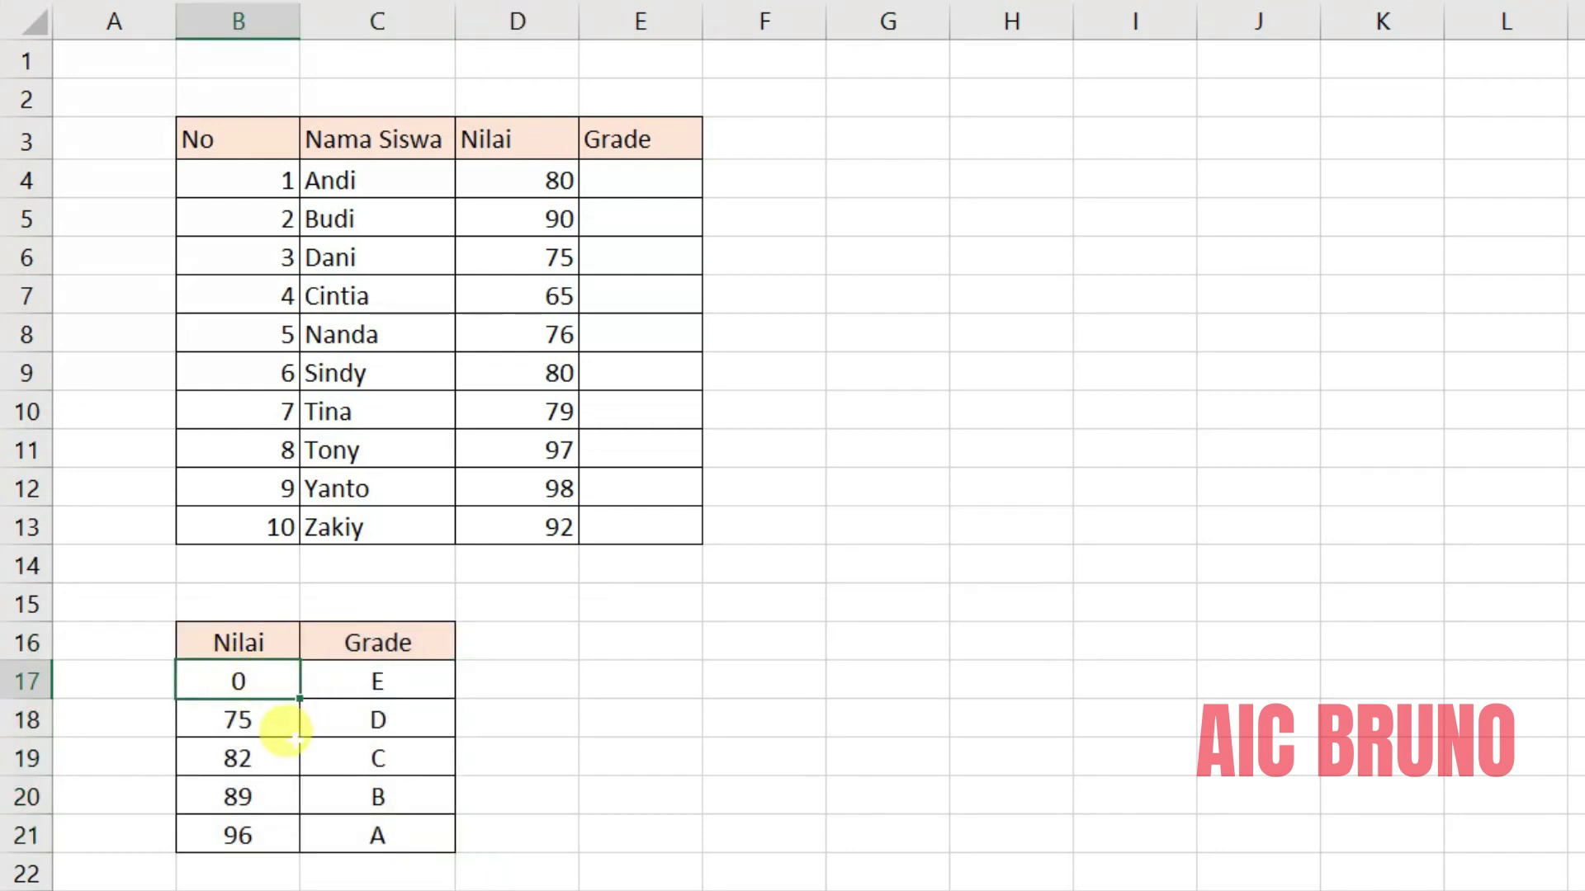
left_click(407, 685)
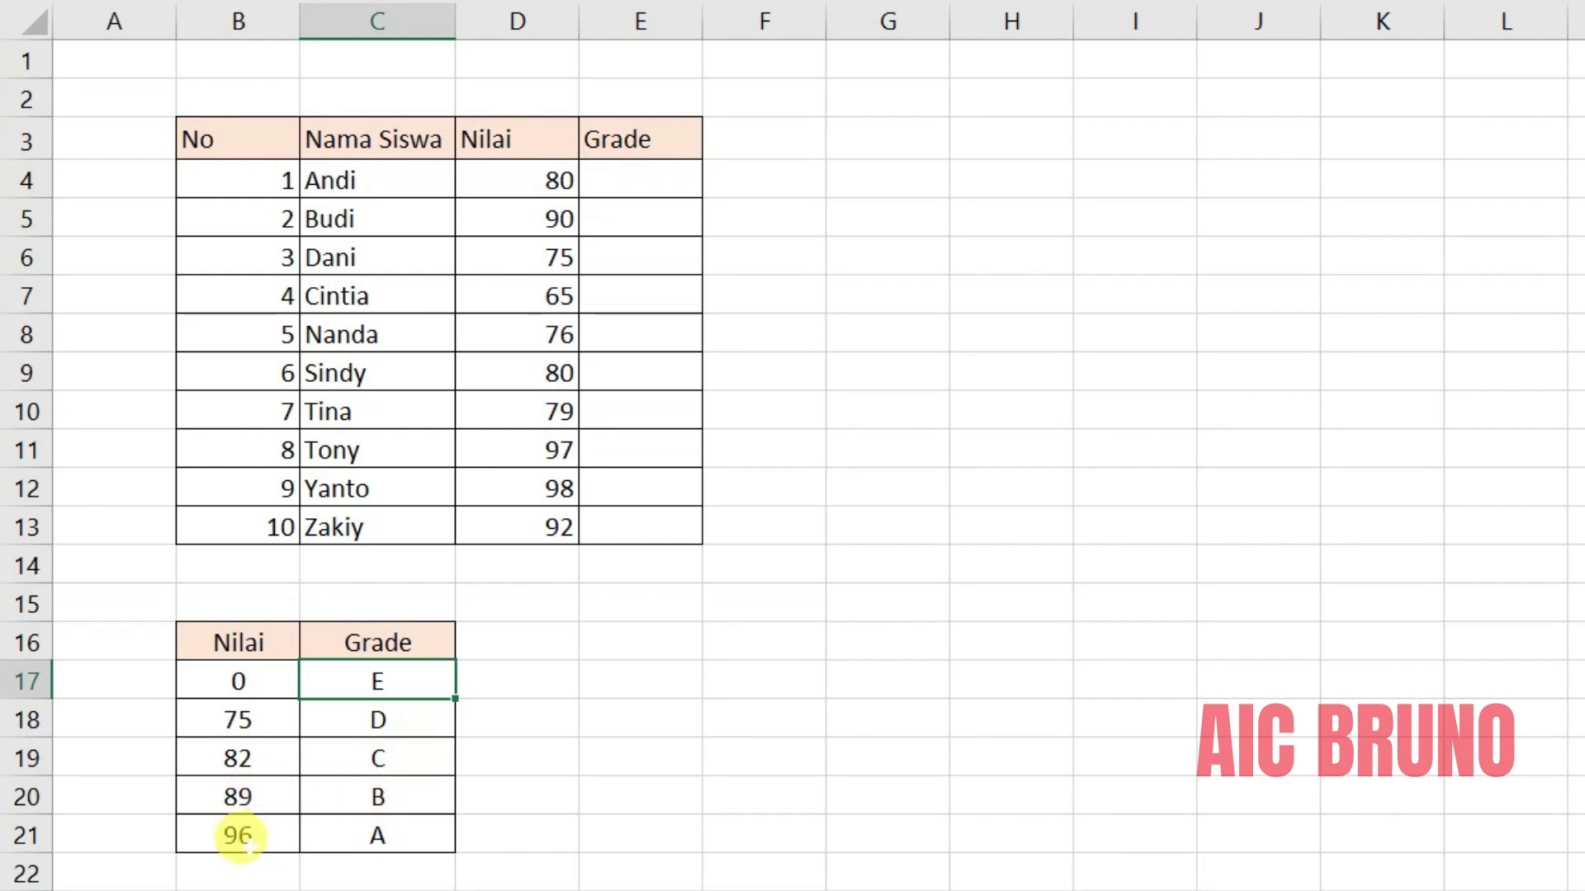
left_click(380, 835)
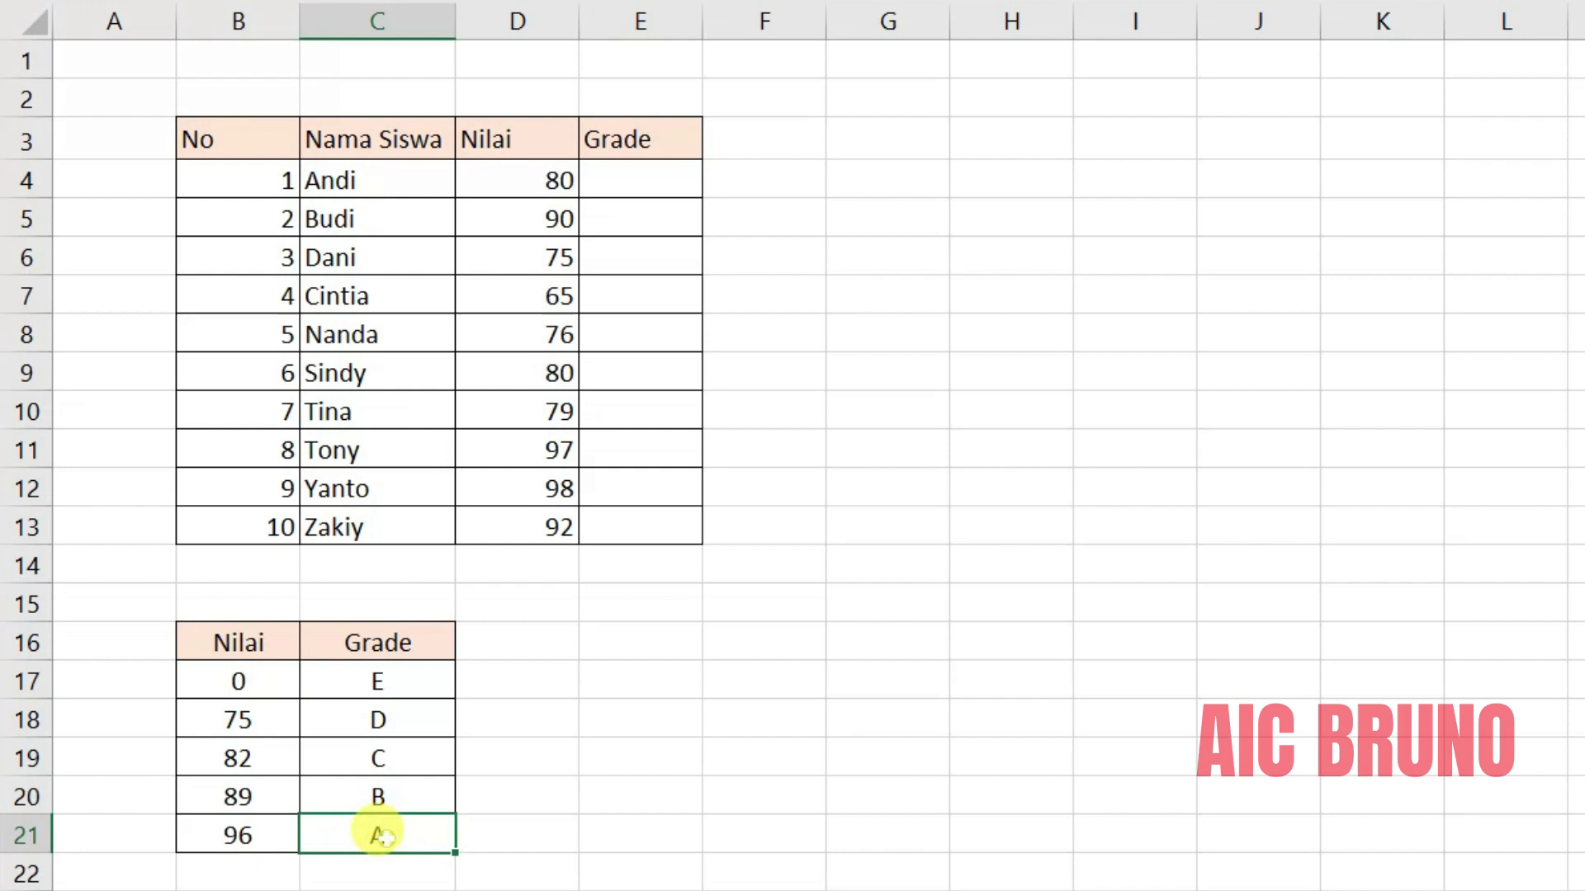
left_click_drag(237, 718, 237, 834)
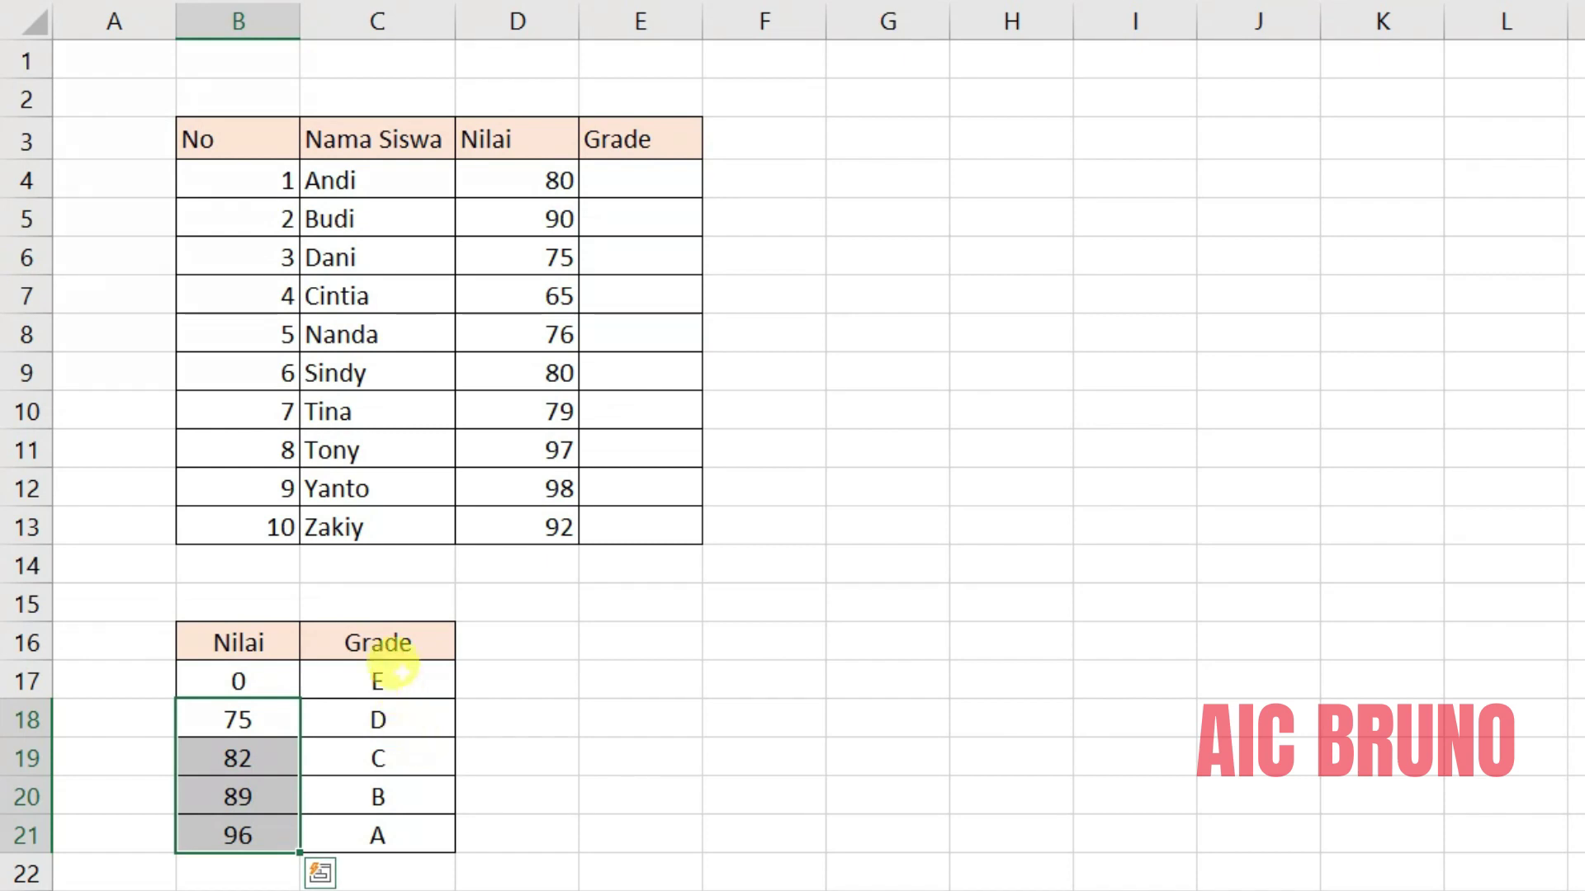
left_click(640, 171)
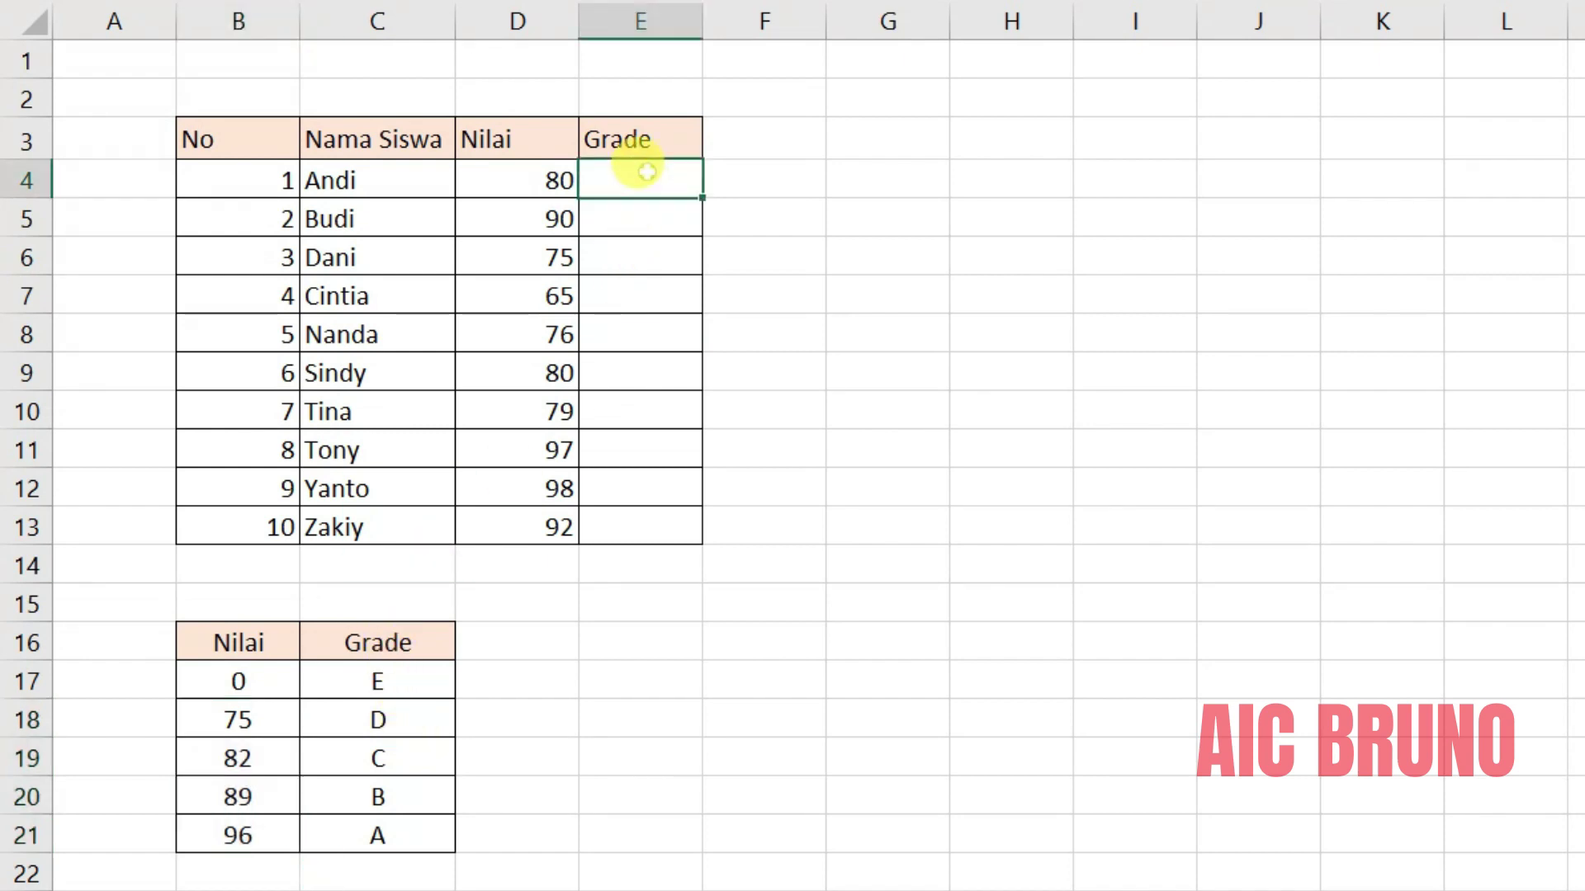
left_click_drag(525, 165, 536, 531)
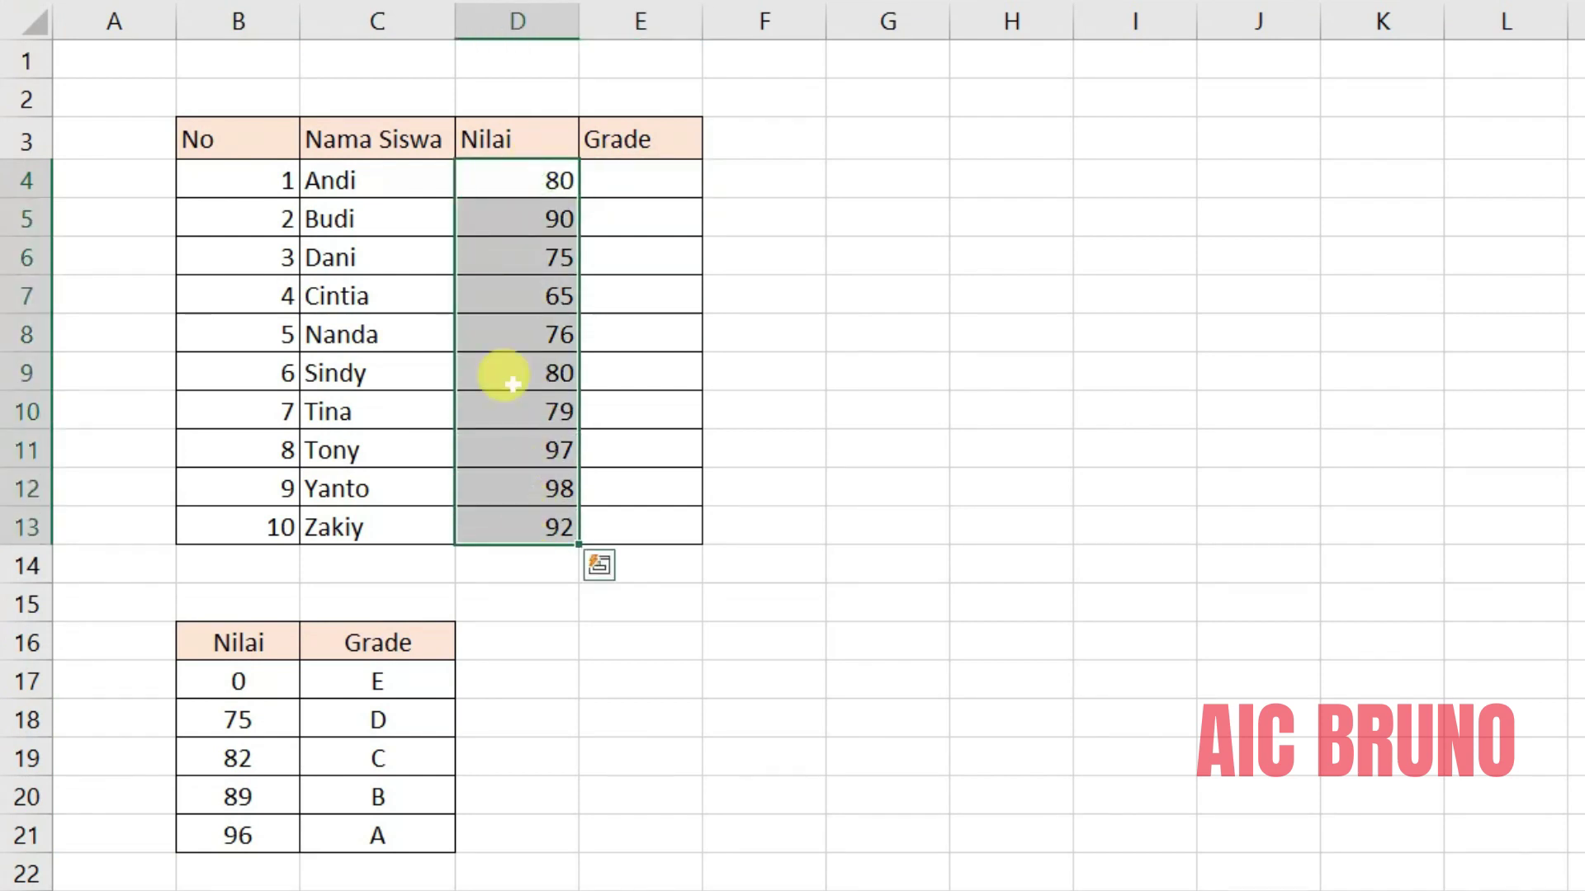
left_click_drag(500, 173, 506, 530)
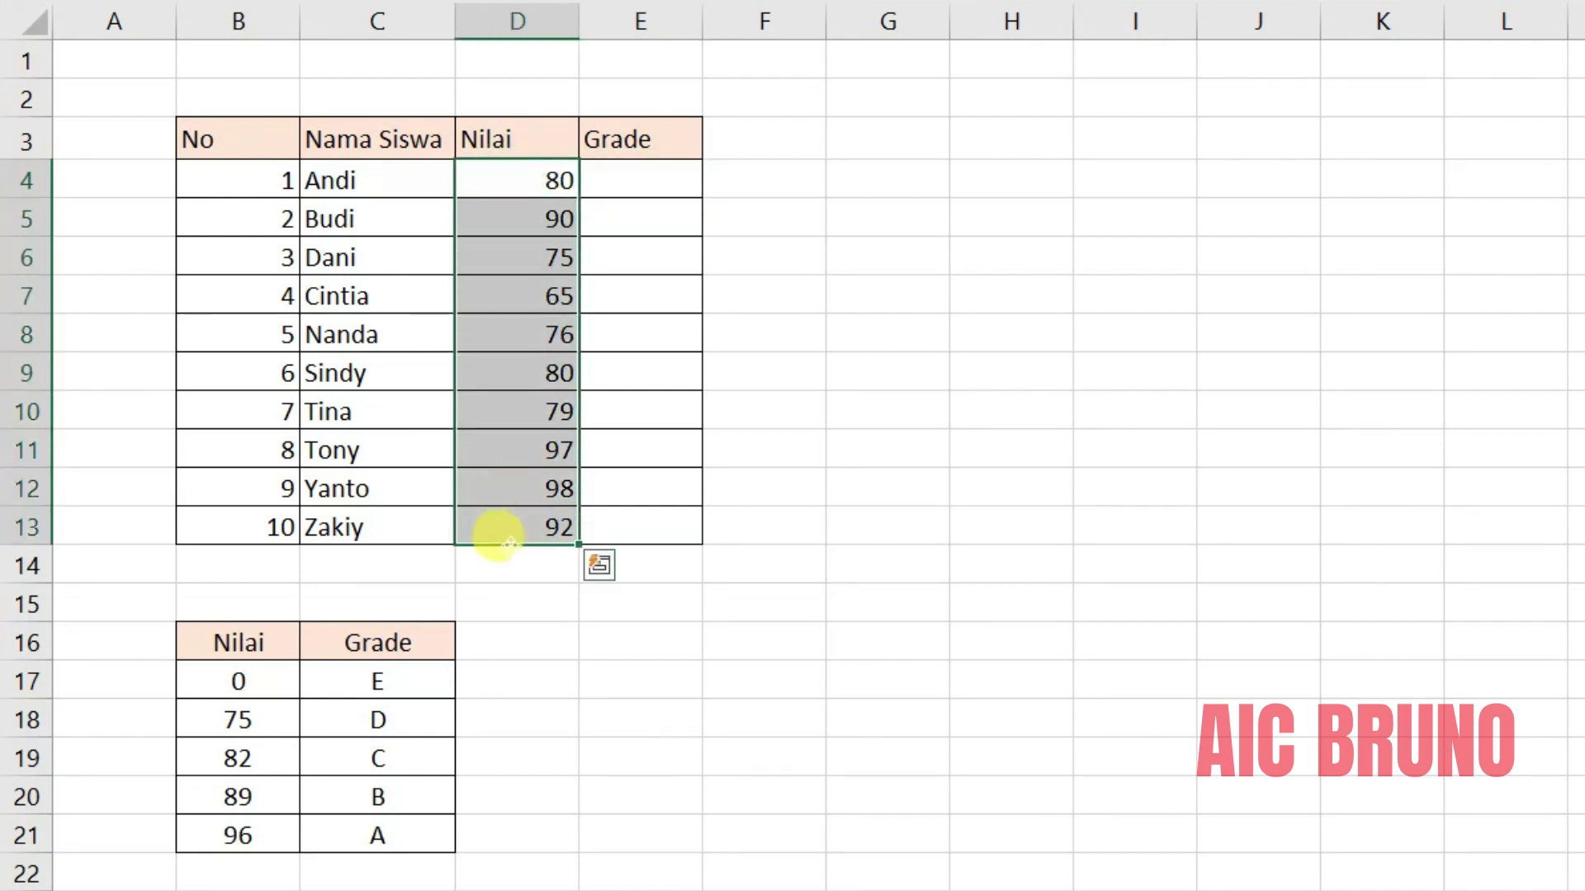
left_click(647, 166)
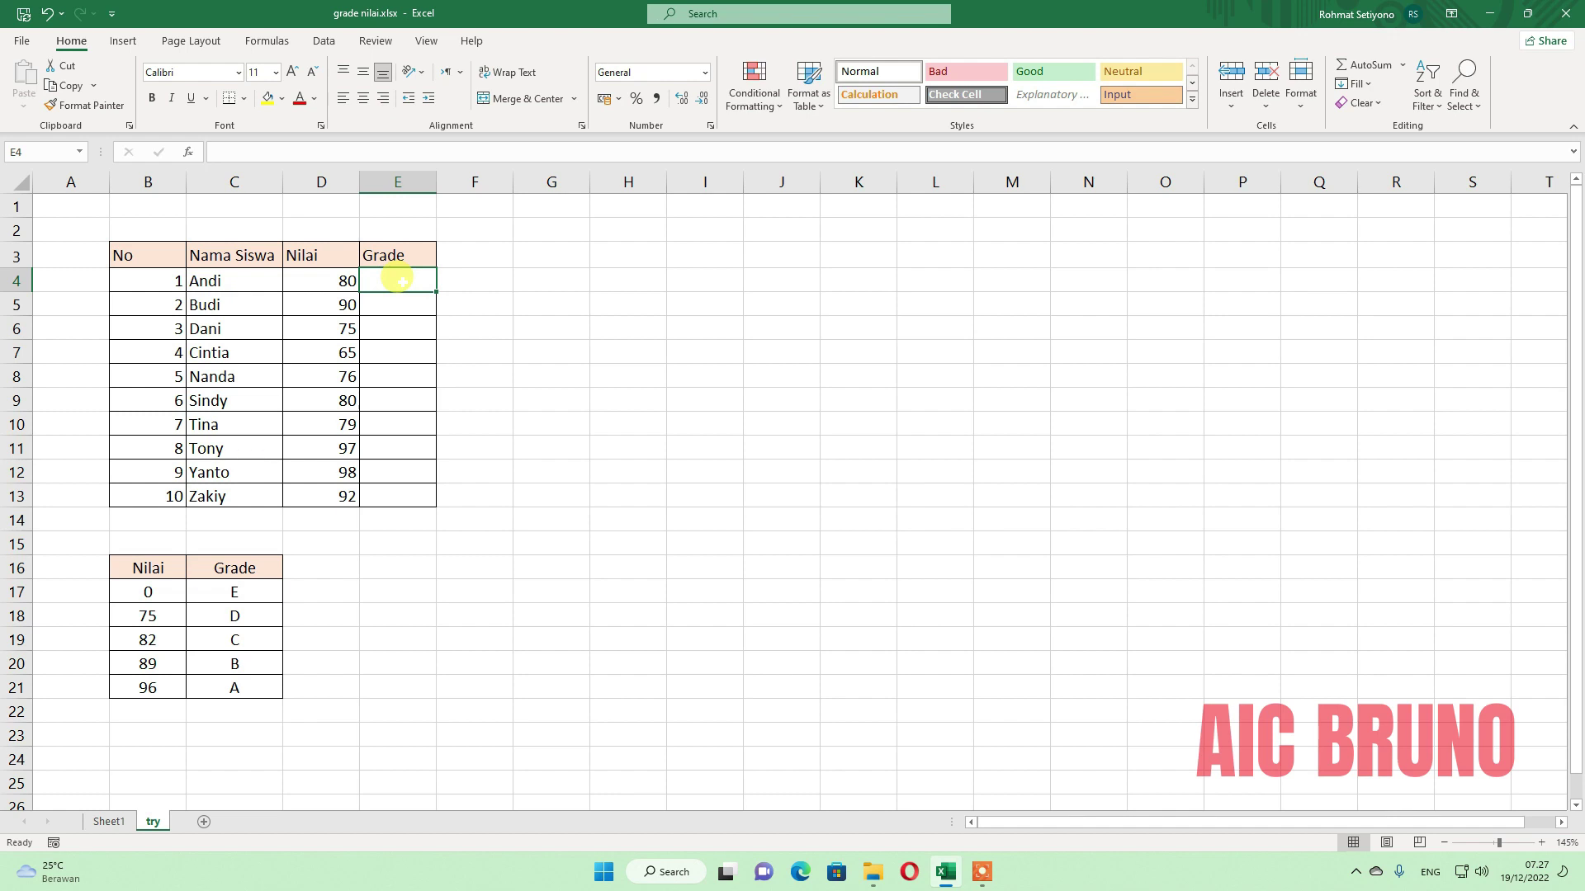
left_click(307, 279)
left_click_drag(307, 279, 328, 517)
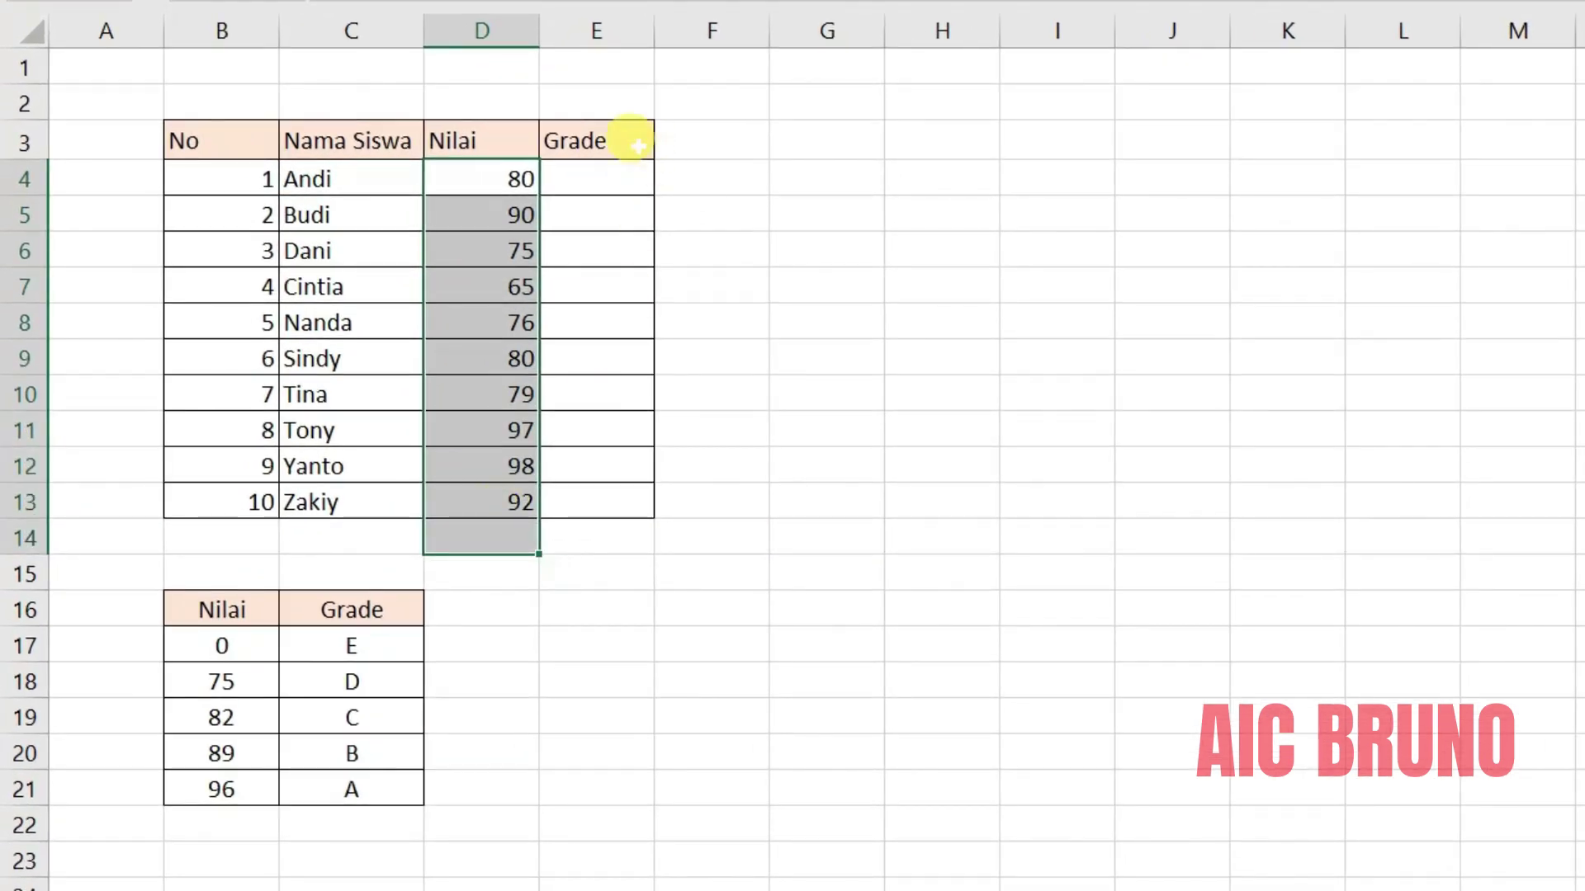
left_click(587, 165)
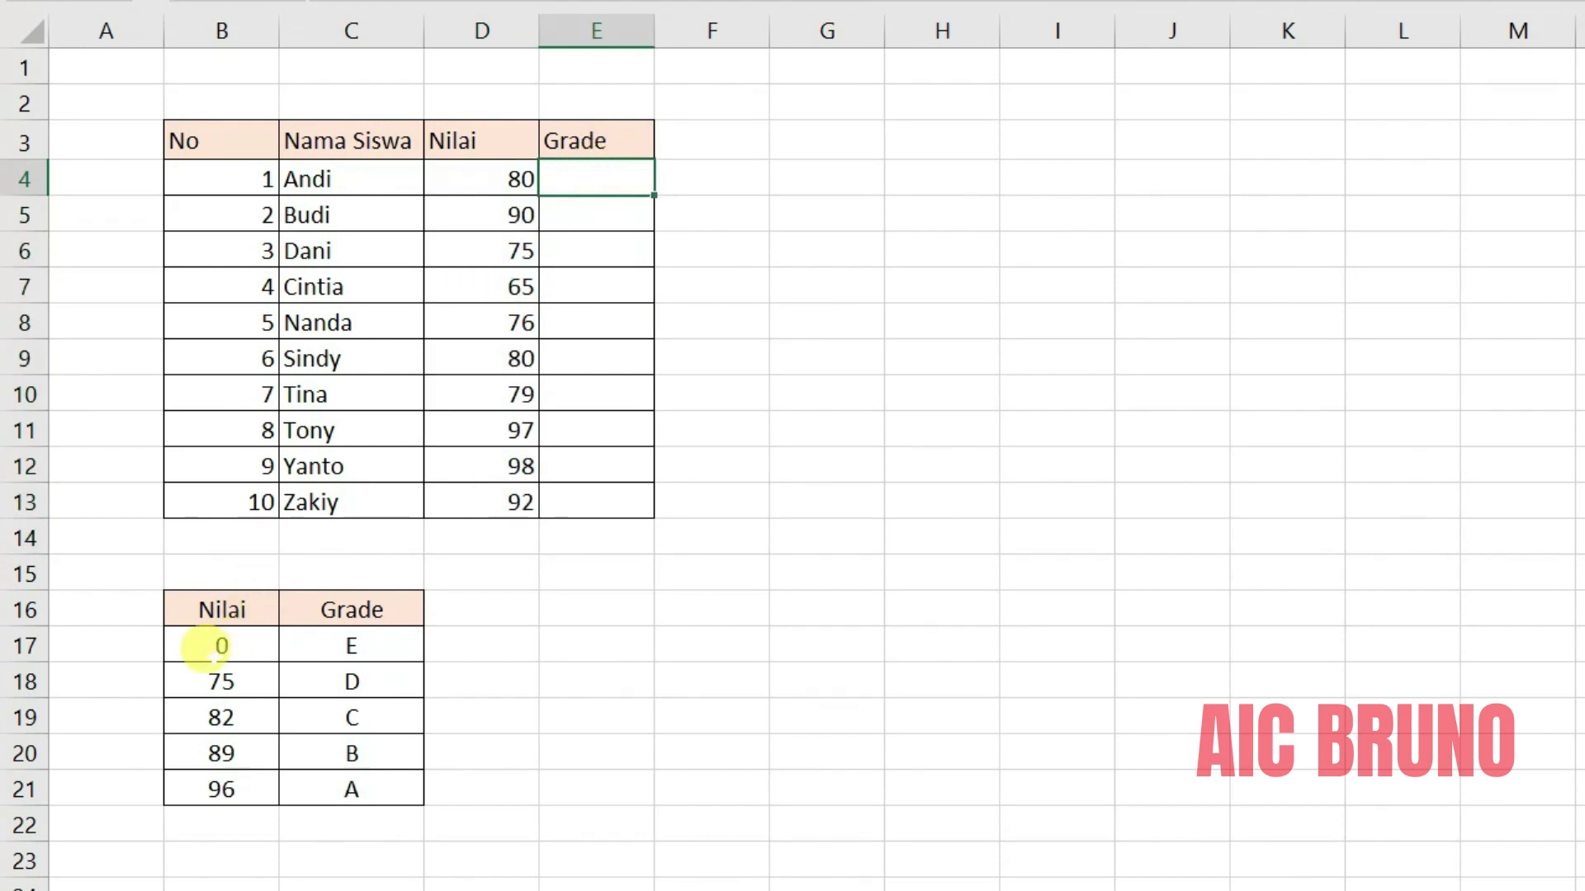
left_click(208, 642)
left_click_drag(218, 642, 343, 785)
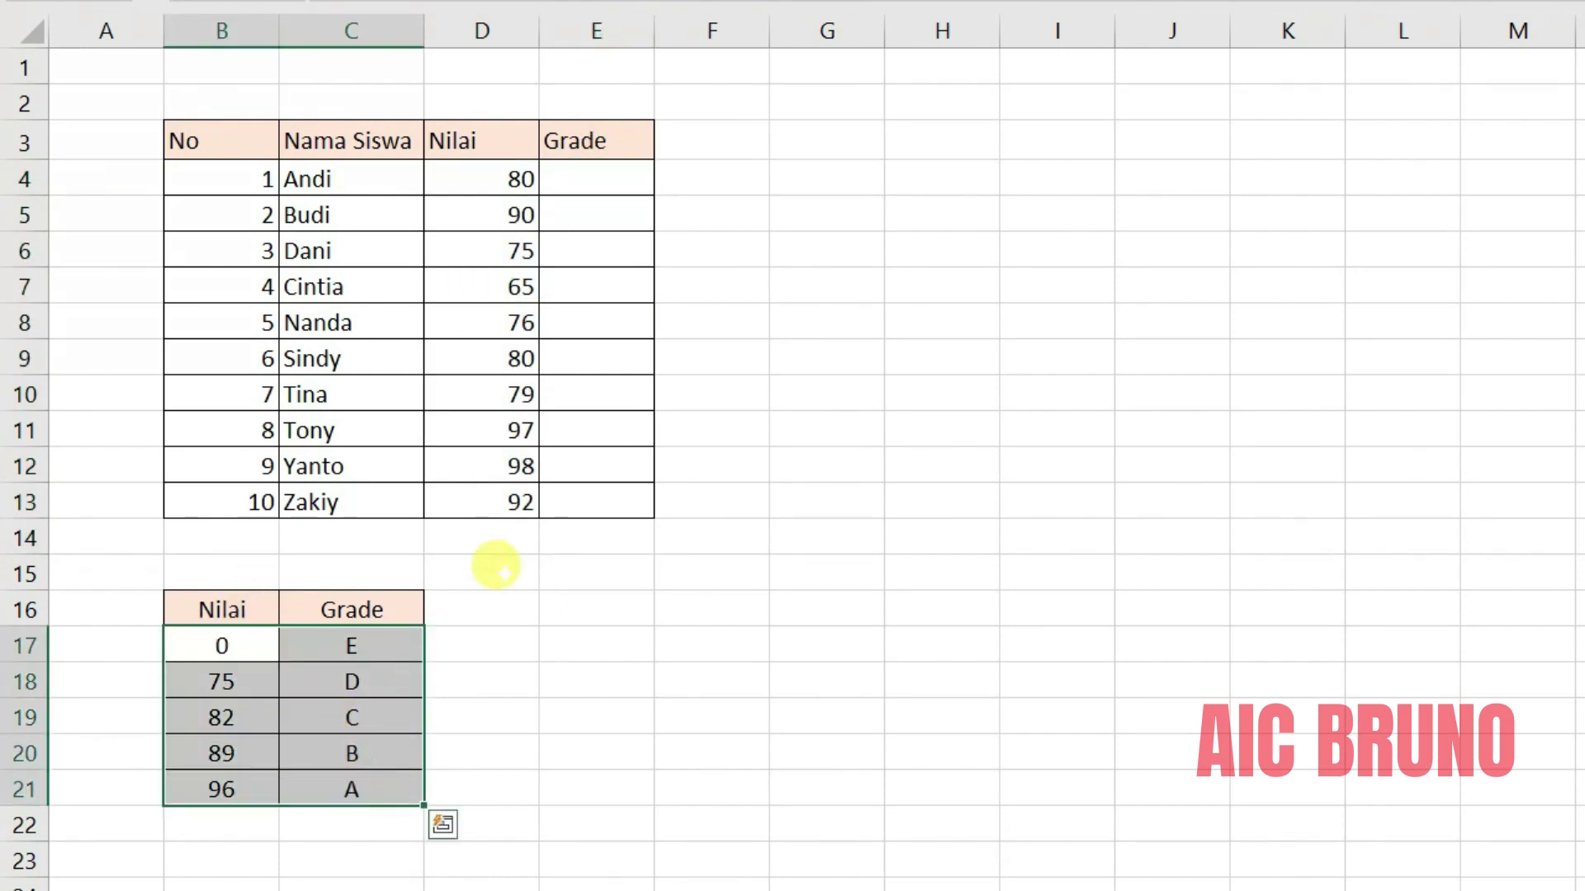
Enter the formula =VLOOKUP(D4;$B$17:$C$21;2;TRUE) in cell E4 to look up the first student's grade.
left_click(578, 176)
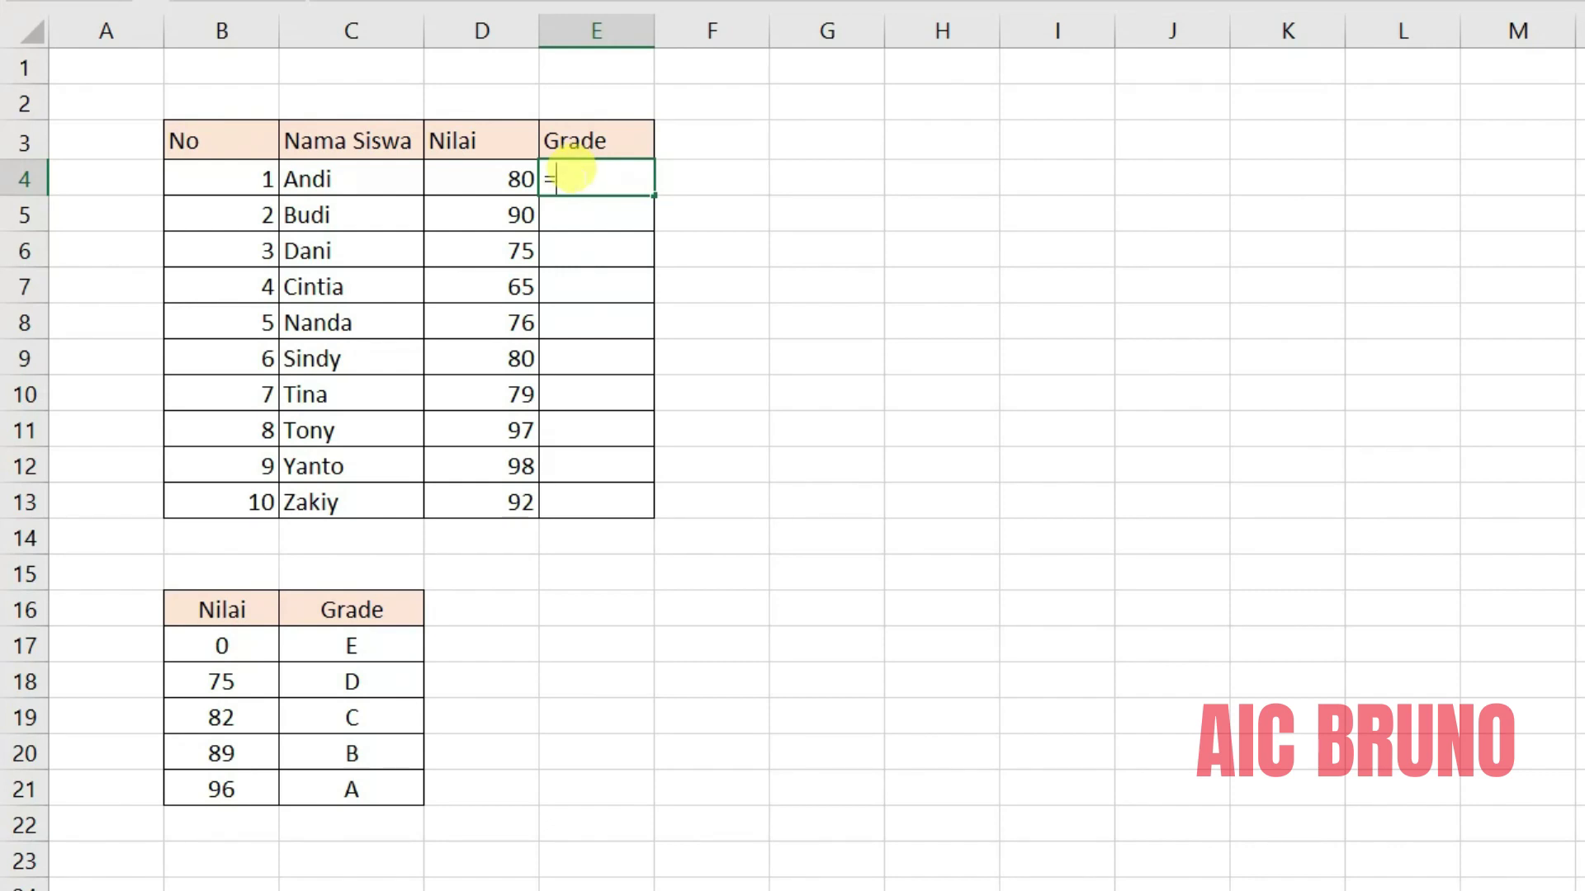
type("=v")
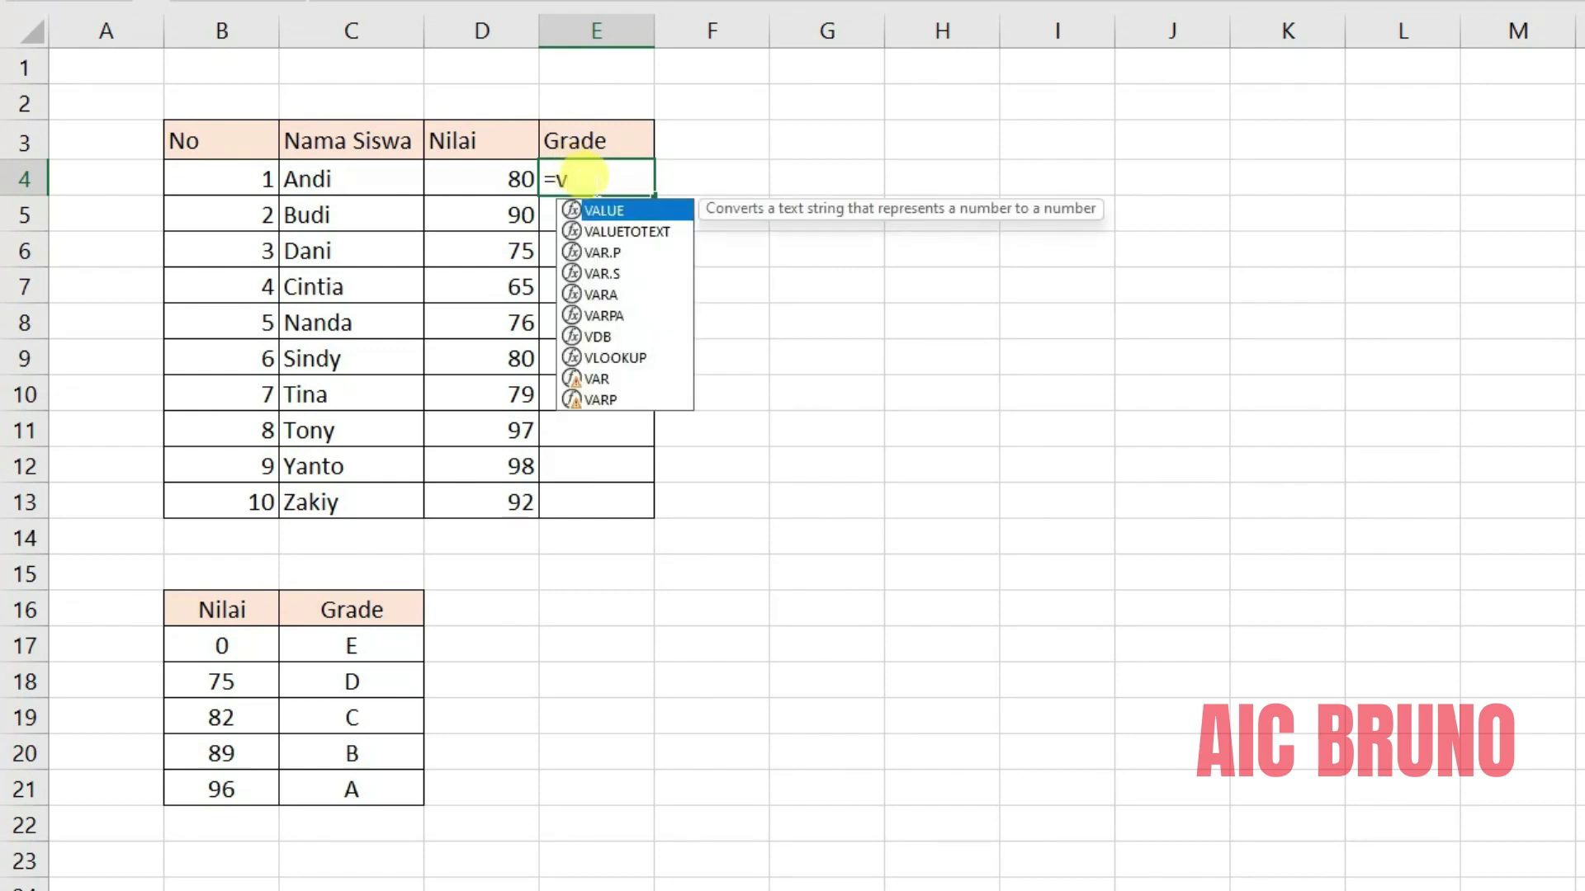
left_click(628, 360)
double_click(629, 360)
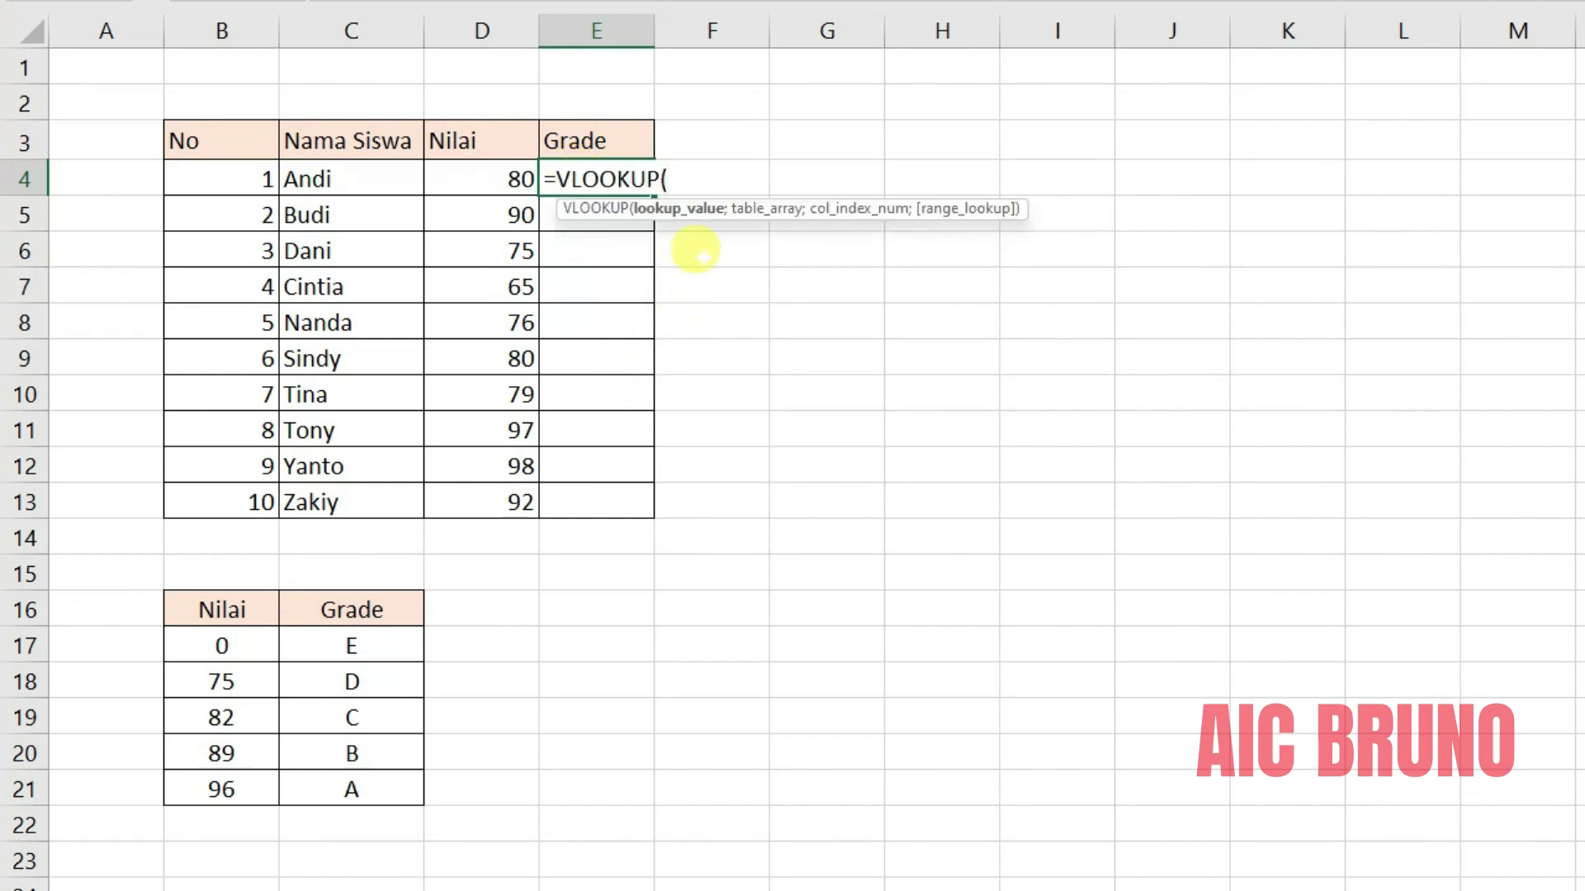
left_click(472, 174)
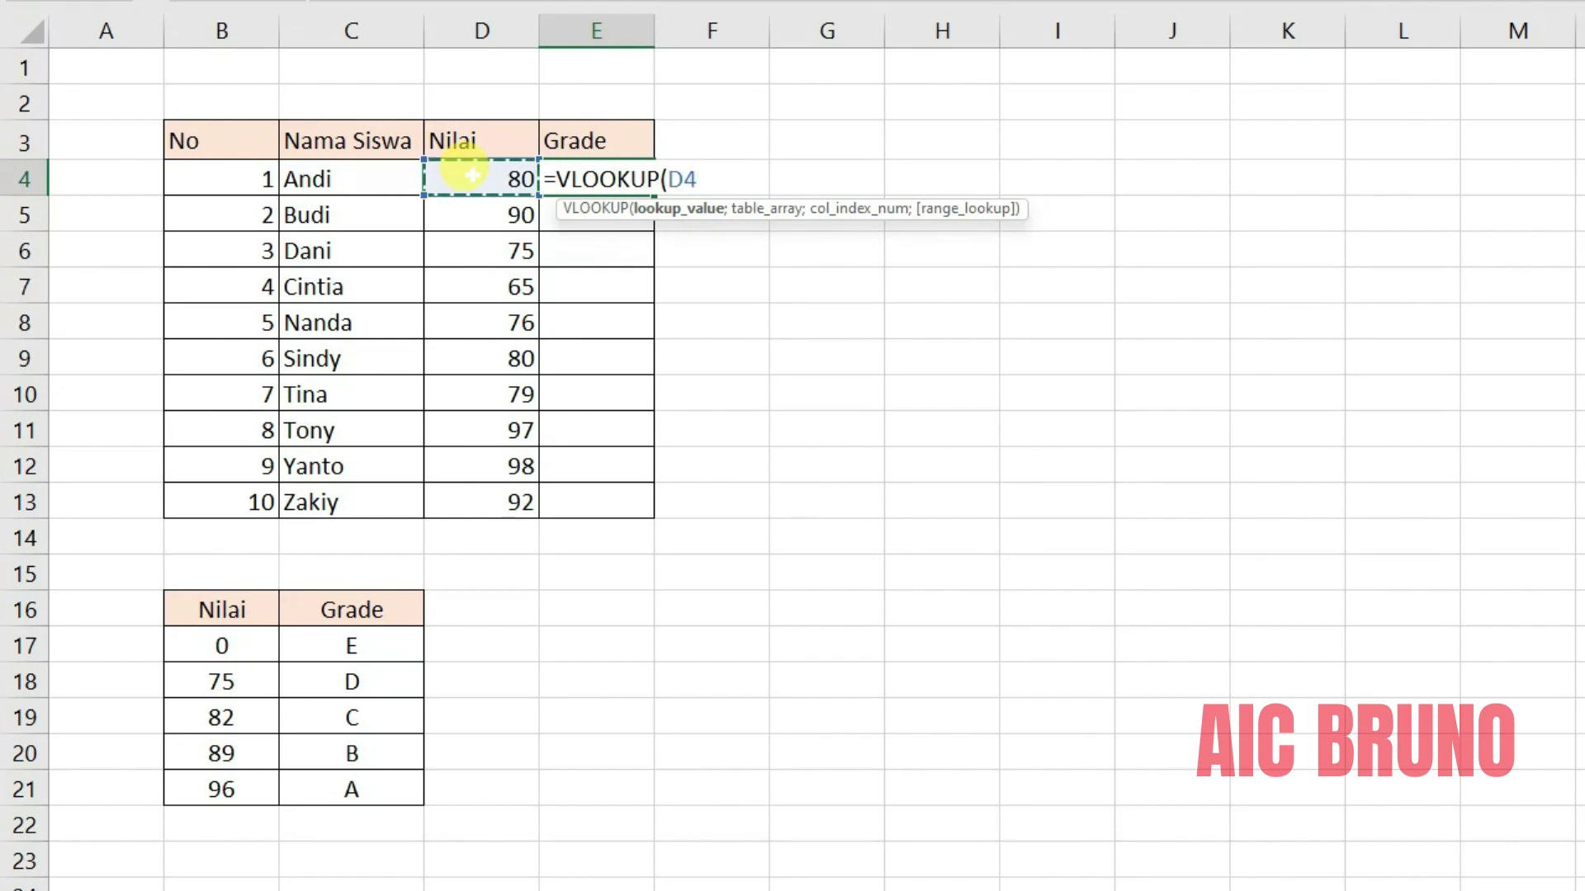
type(";")
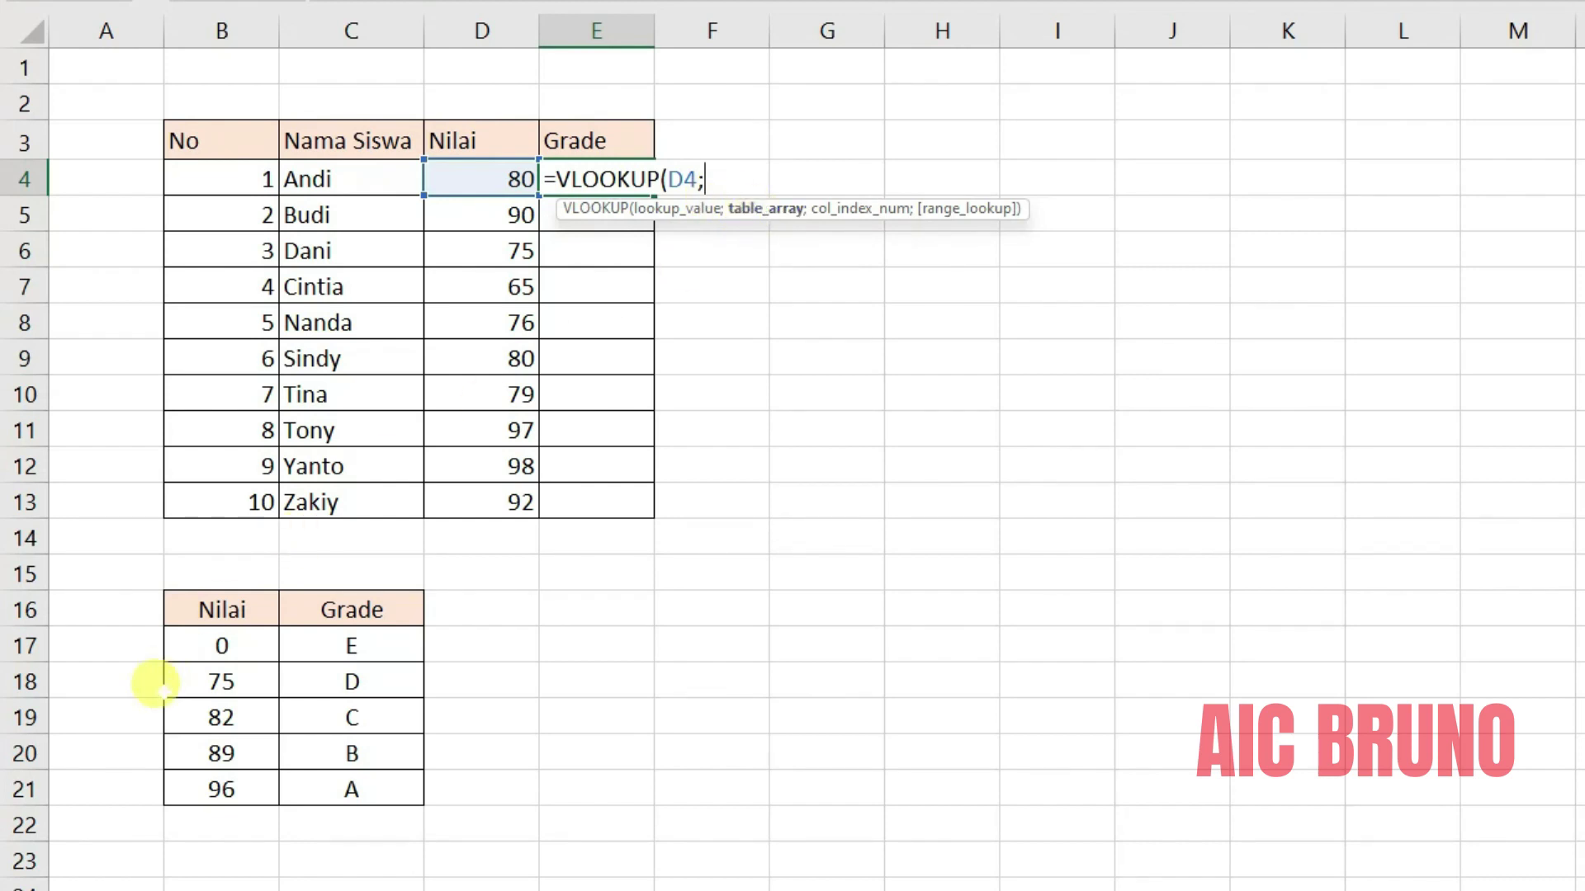
left_click_drag(198, 635, 352, 791)
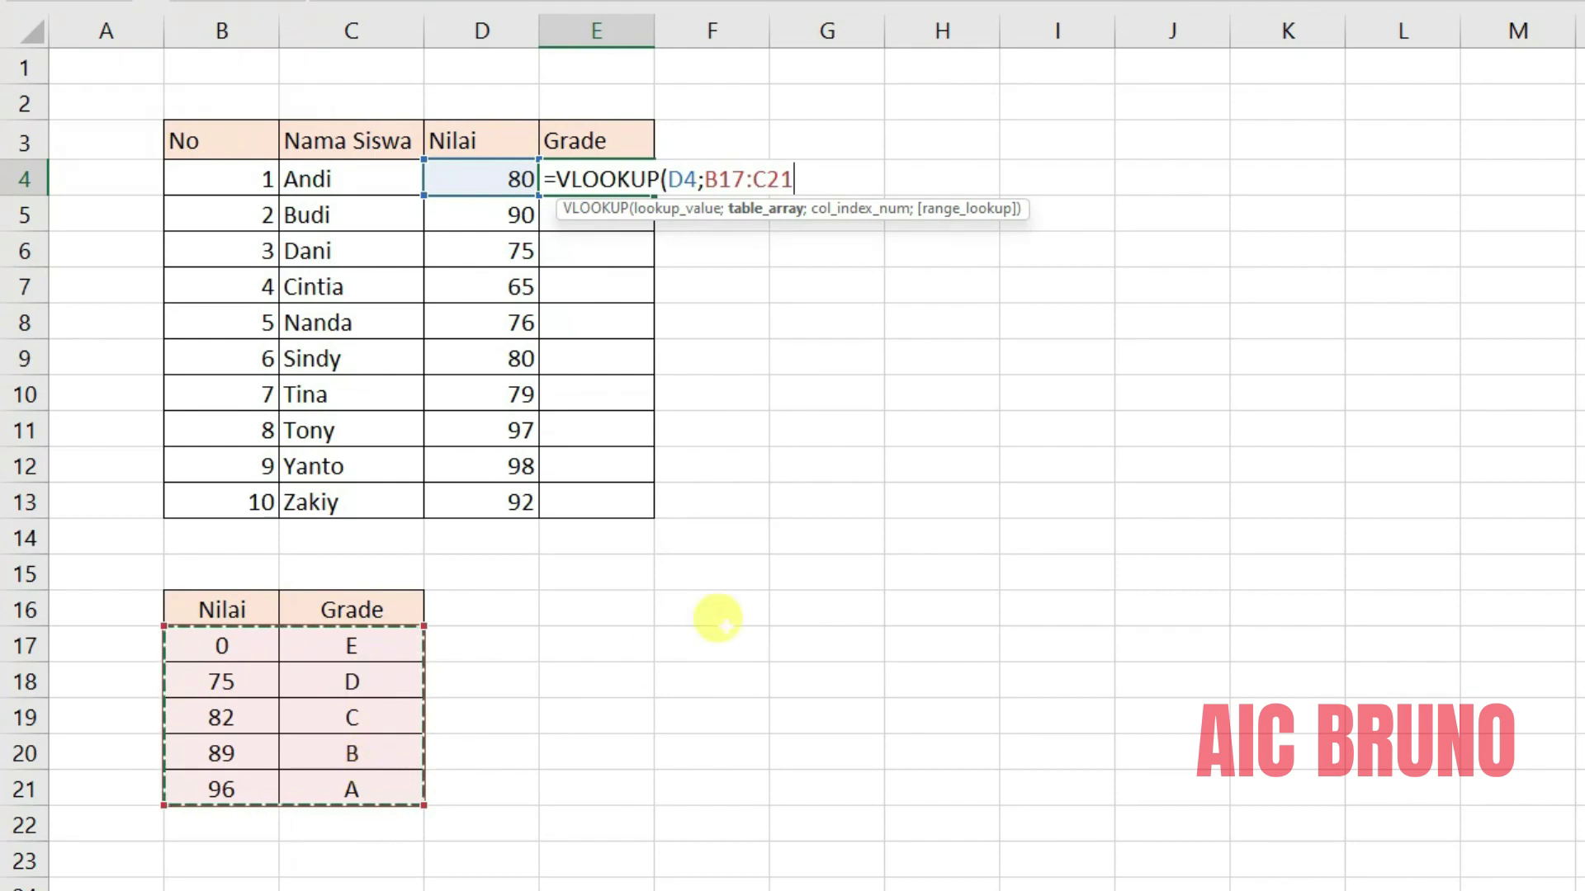
key("F4")
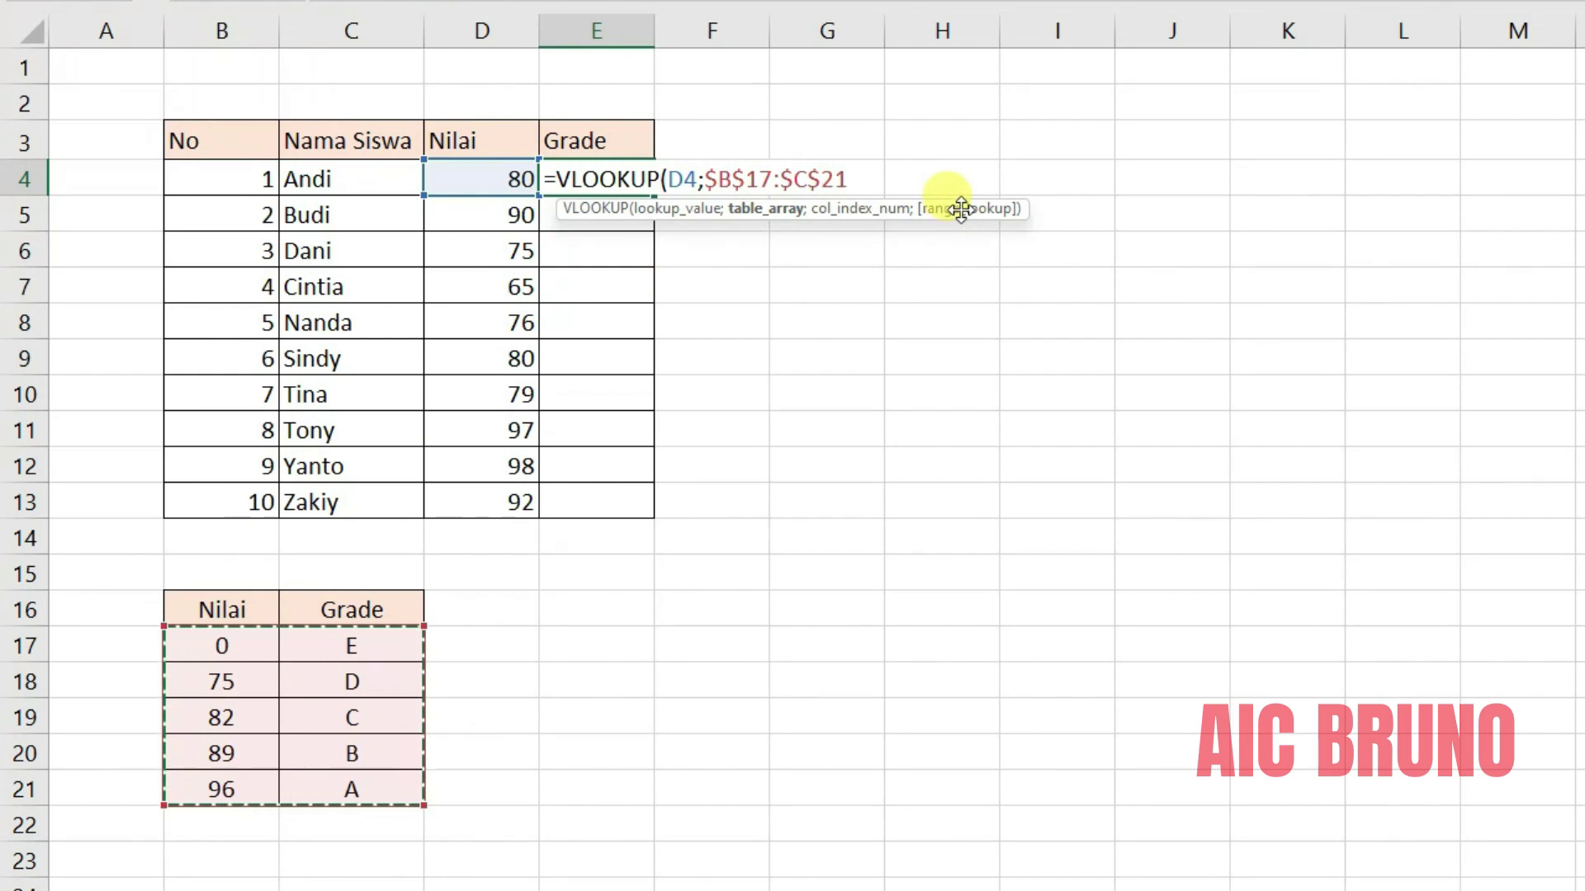
type(";2")
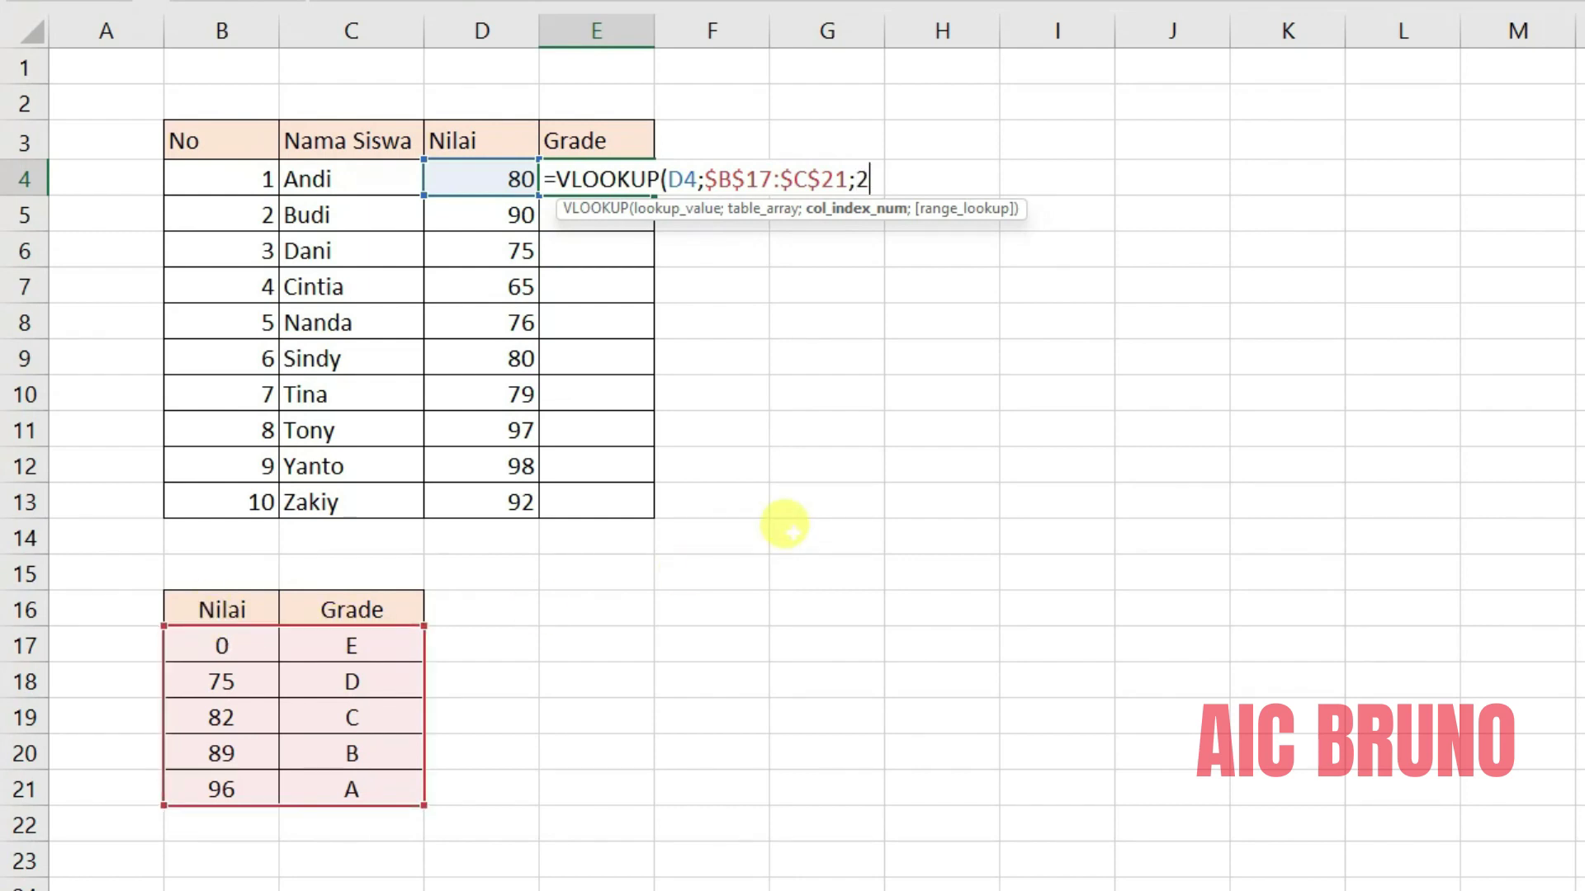
type(";")
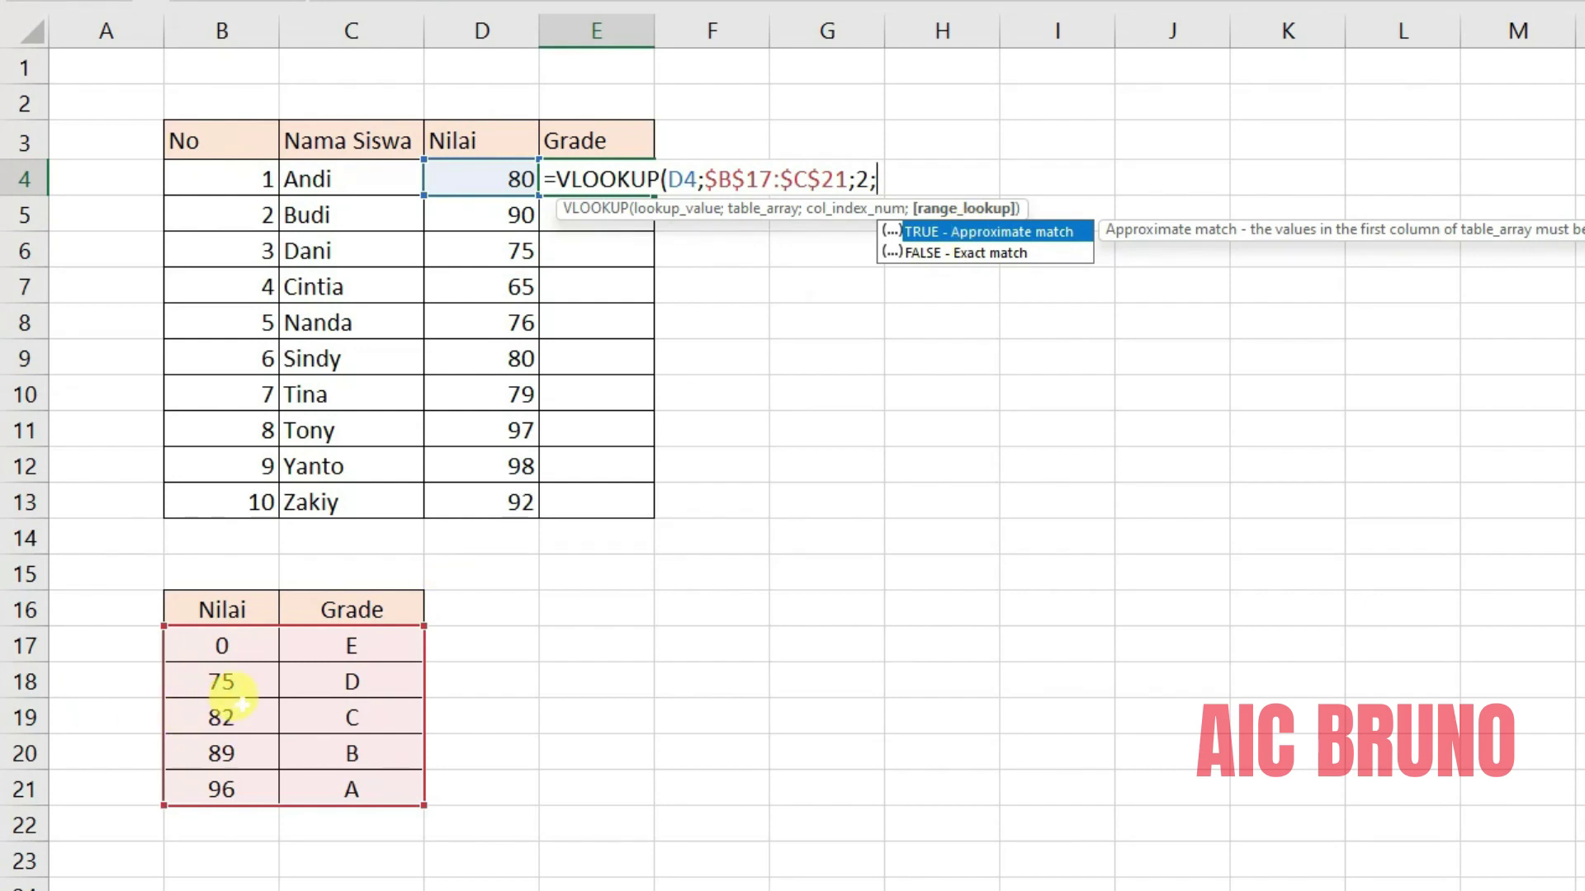
double_click(970, 233)
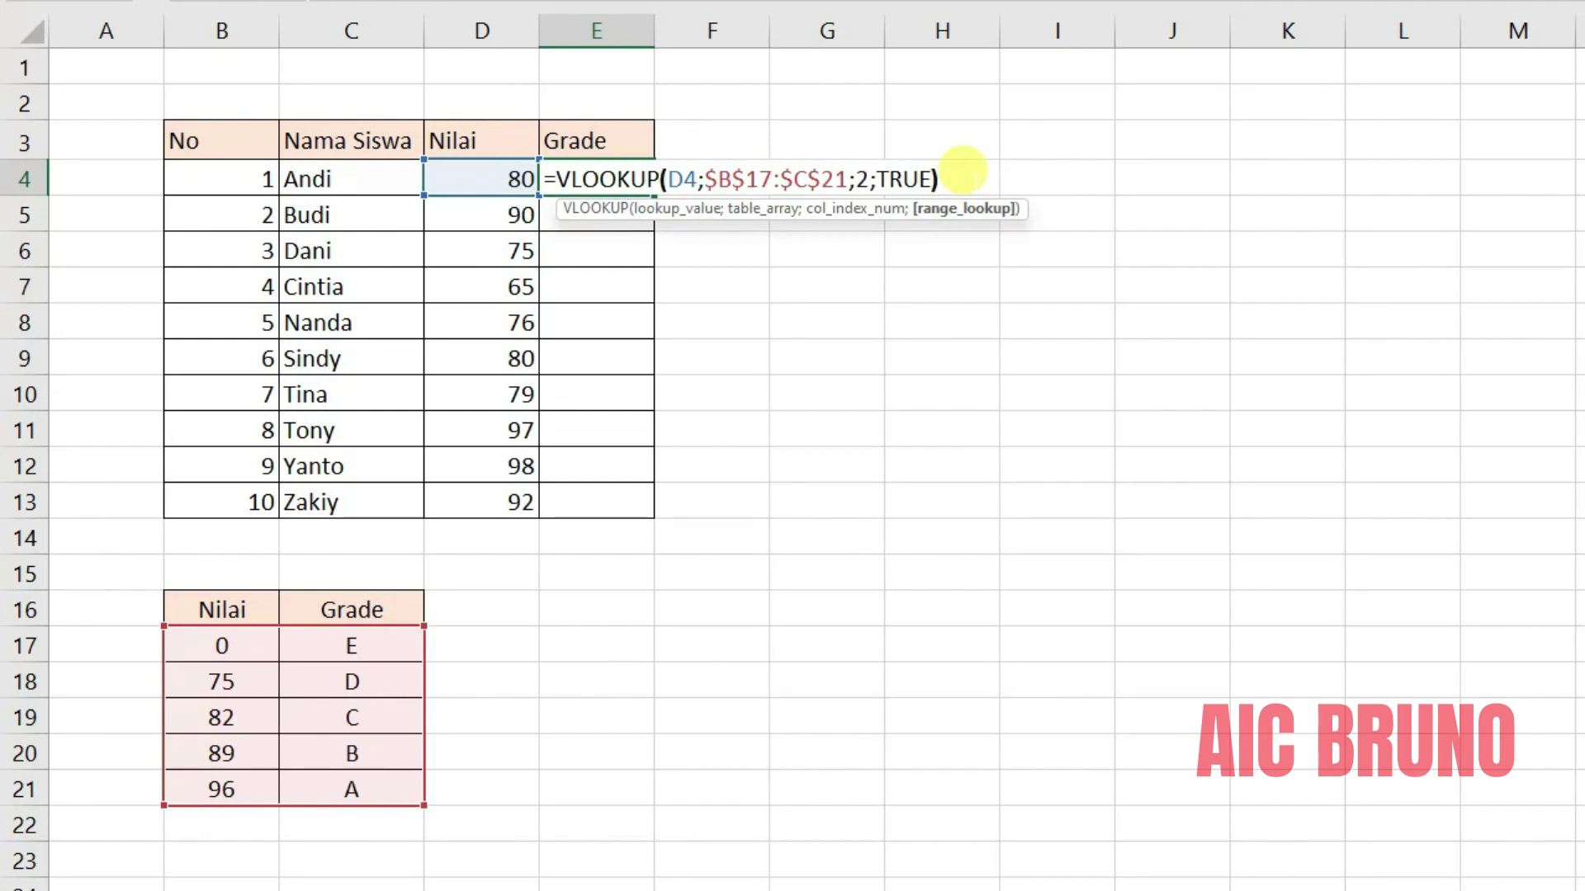
key("Return")
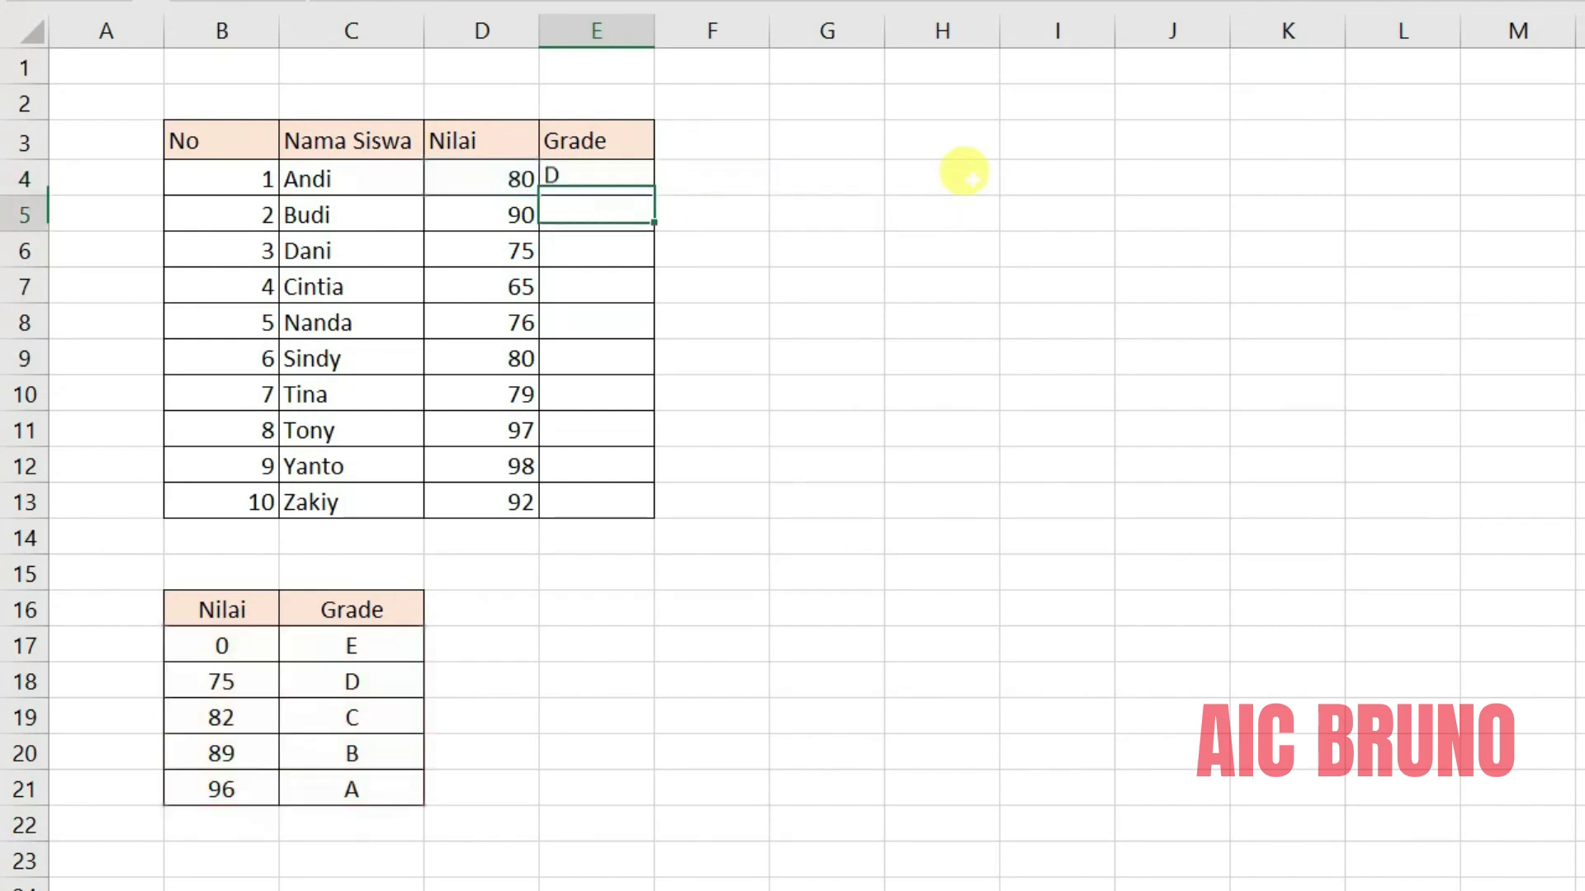
Check the grade in E4 against the 75 and 82 thresholds and fill its formula down through E13.
left_click(587, 179)
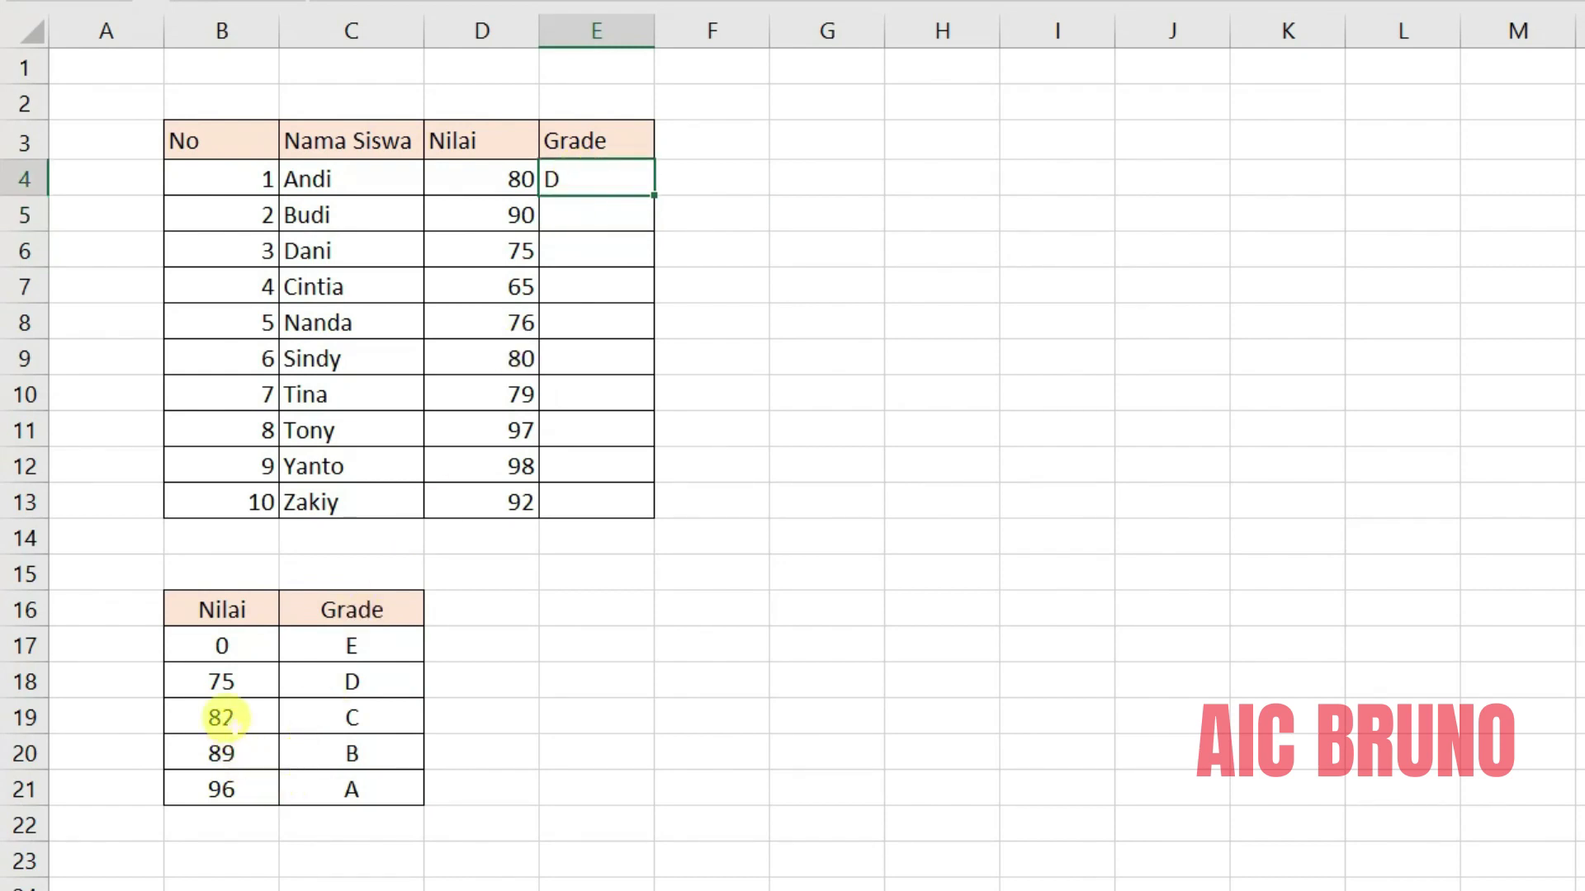
left_click(216, 675)
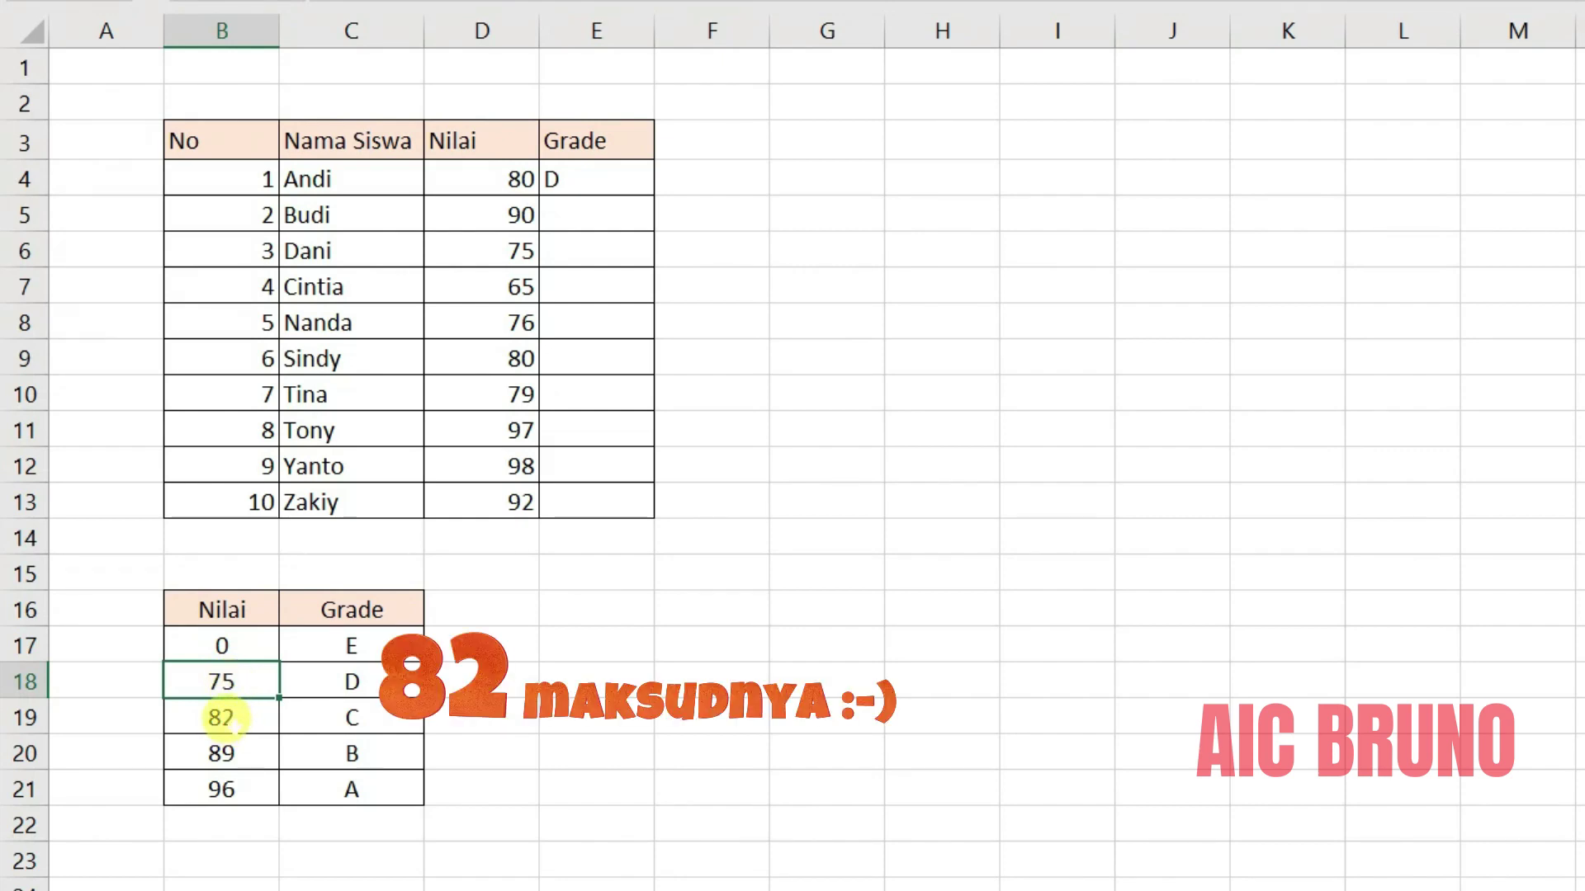
left_click(220, 718)
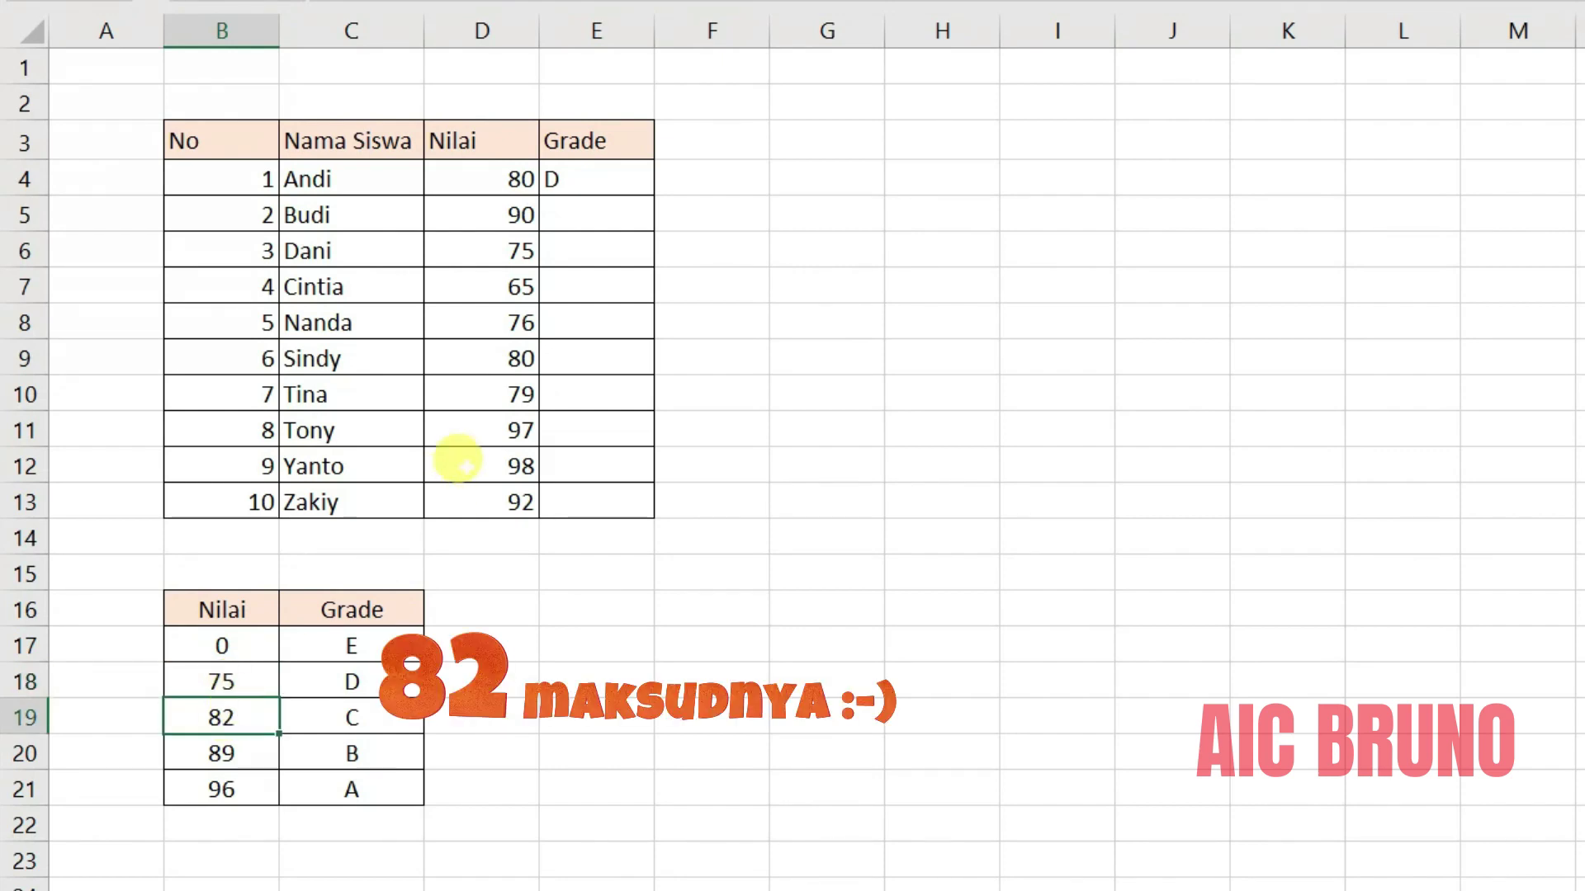
left_click(611, 188)
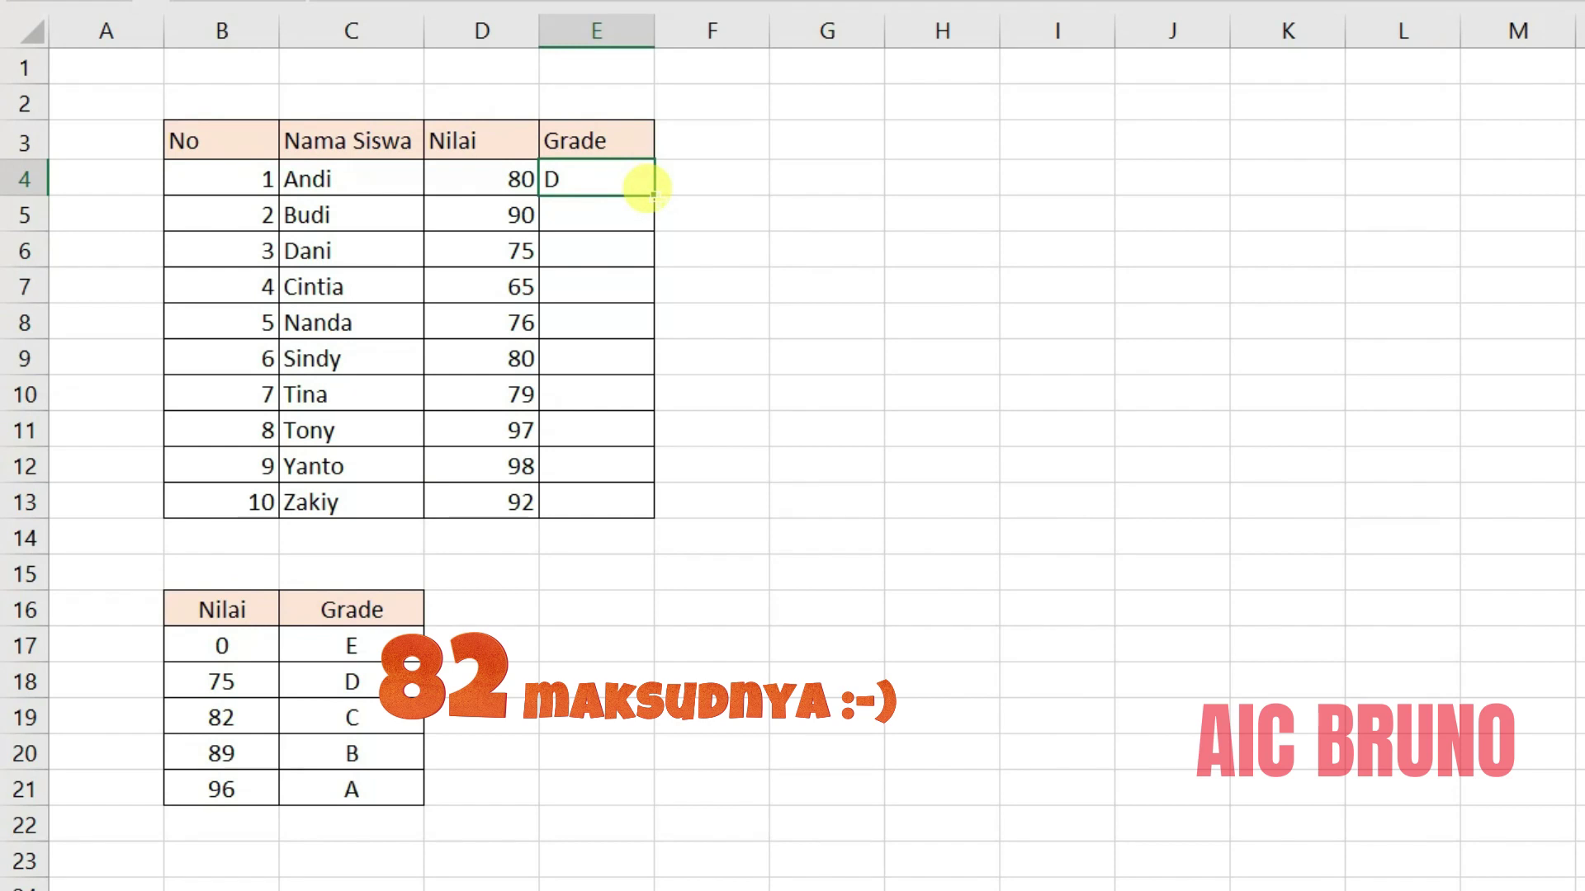
left_click_drag(654, 196, 594, 515)
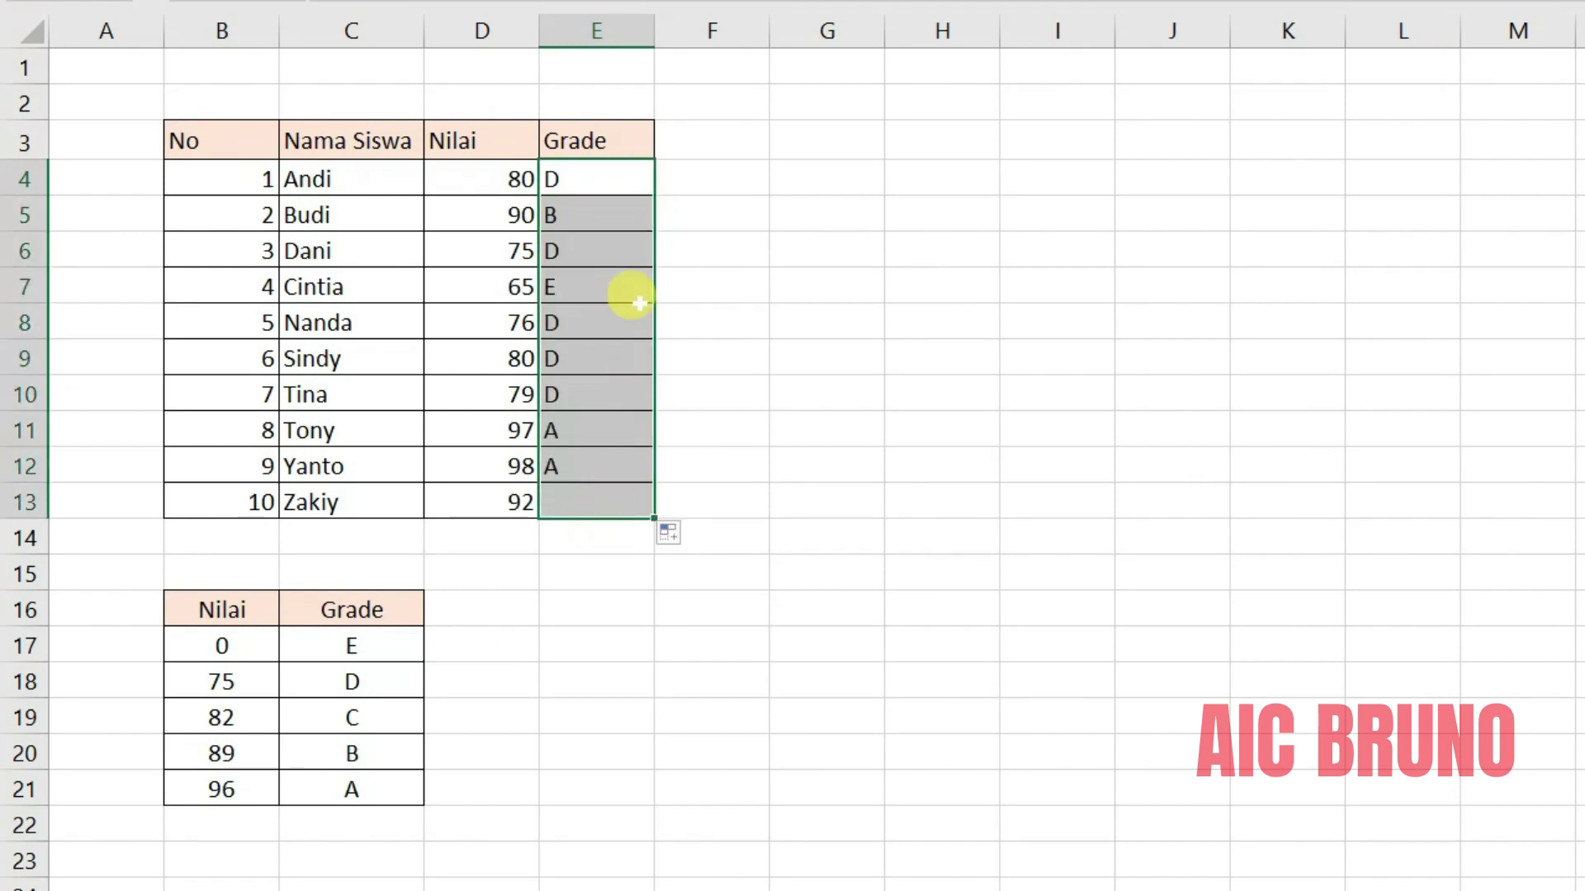
Compare the filled grades and scores in rows 5 to 7 with the grade lookup table.
left_click(586, 233)
left_click(512, 211)
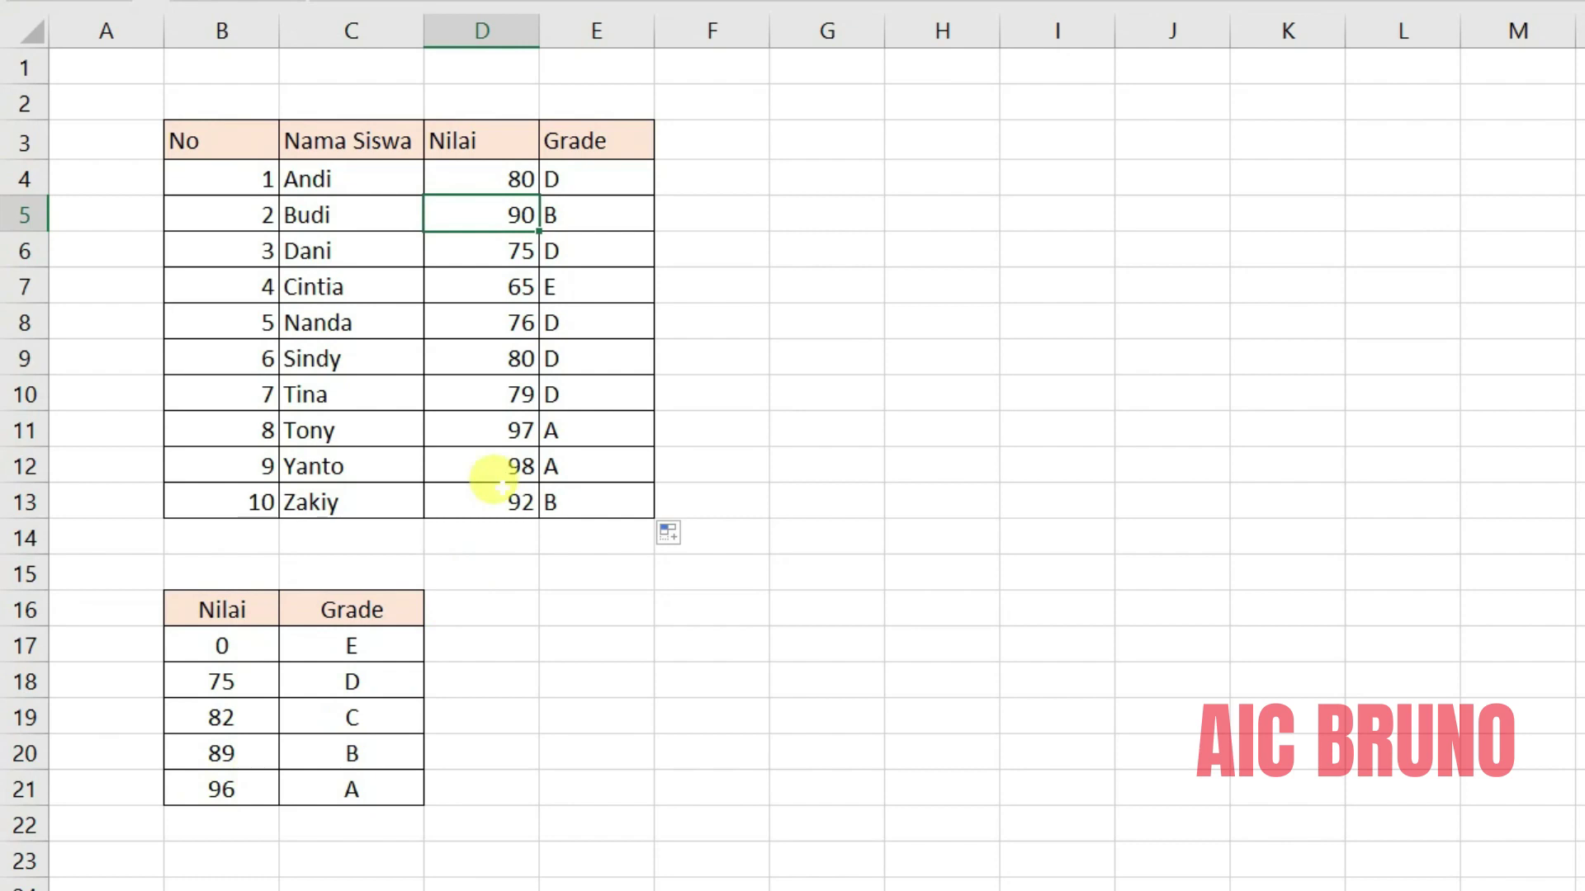
left_click(576, 216)
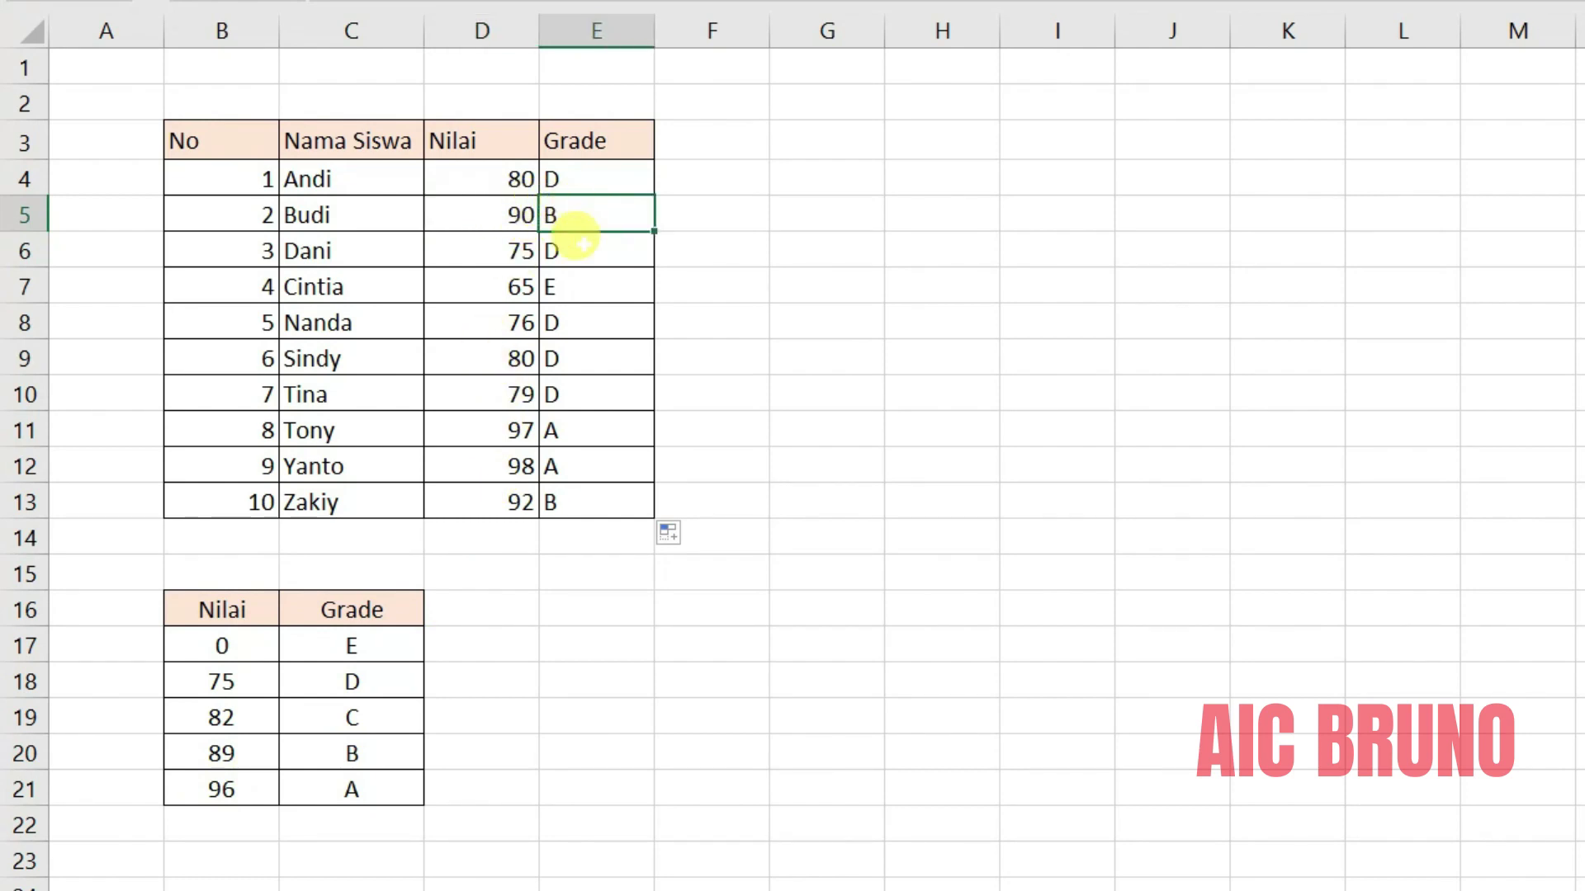
key("Down")
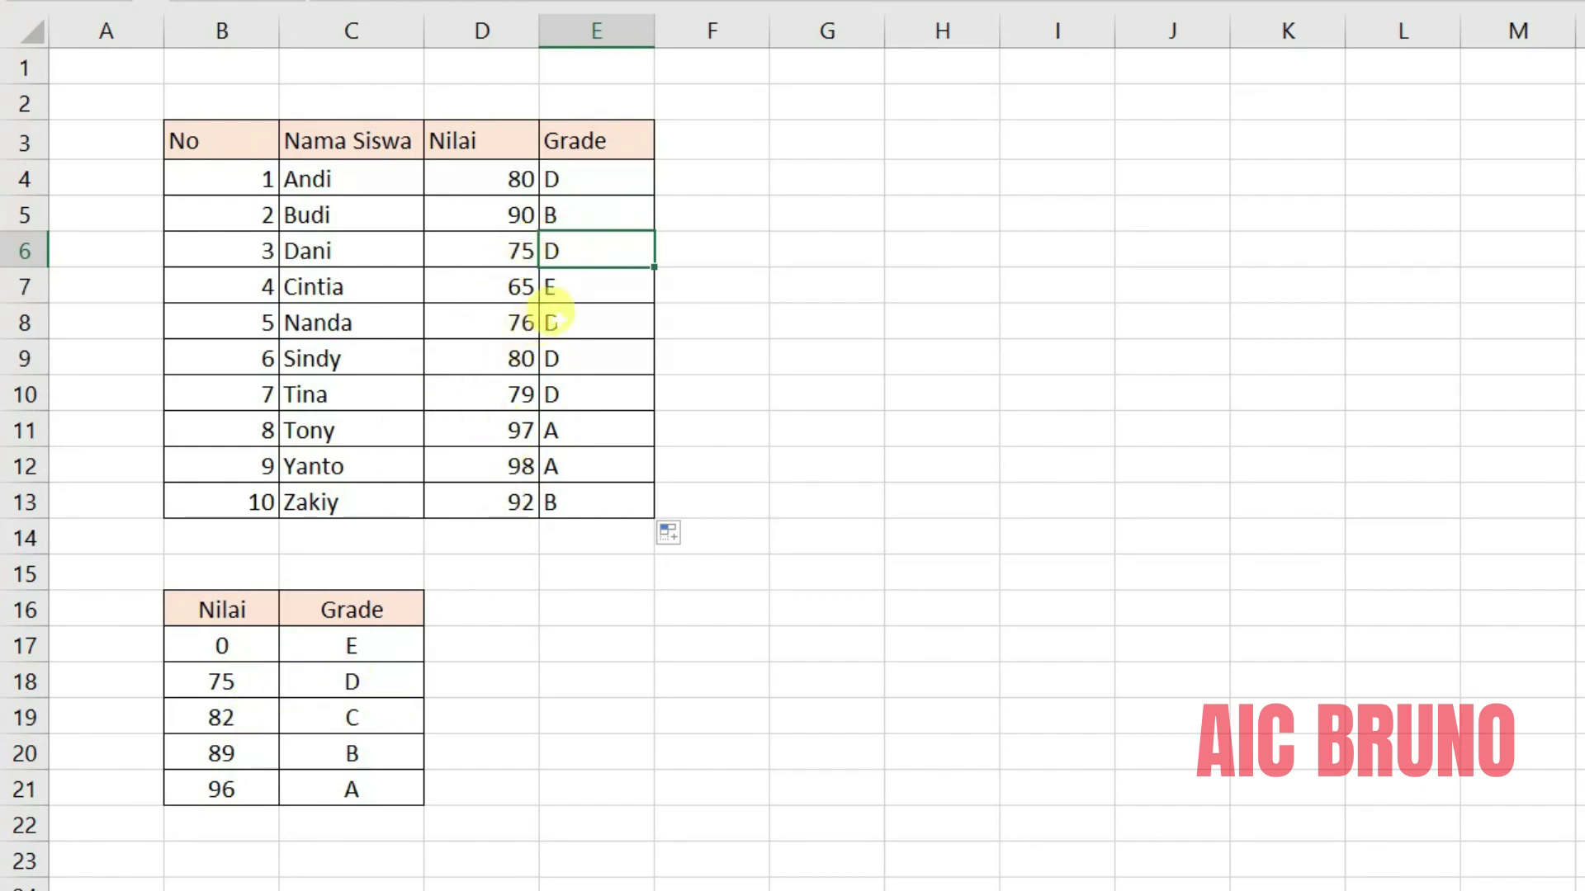
left_click(552, 290)
left_click(326, 656)
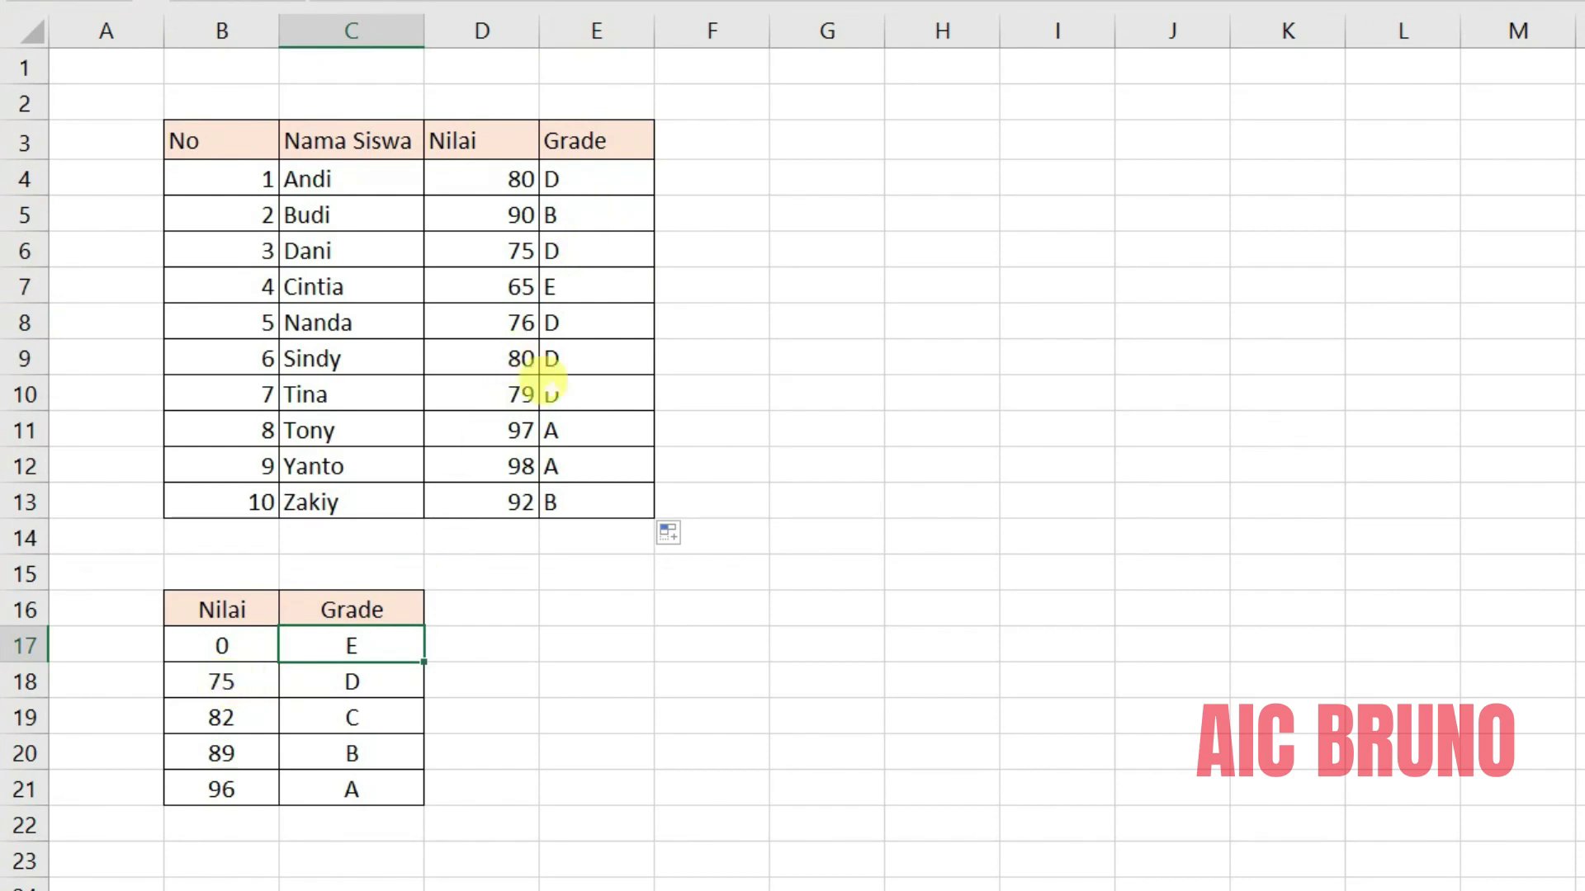
Review the VLOOKUP formula and its arguments in cell E4.
left_click(626, 179)
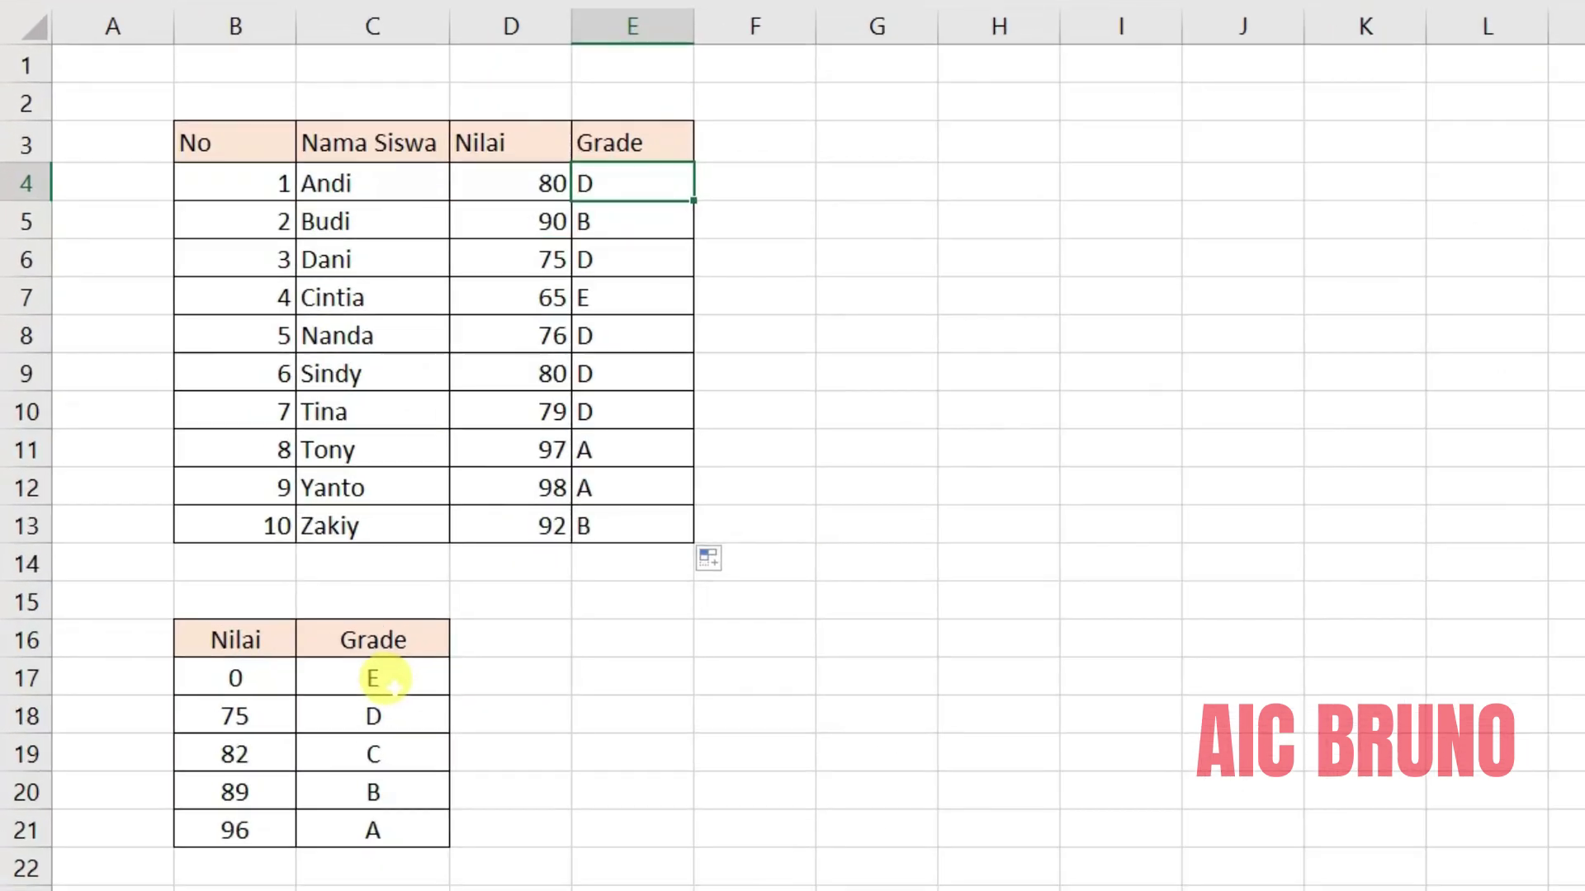
double_click(654, 182)
left_click(579, 171)
left_click(589, 182)
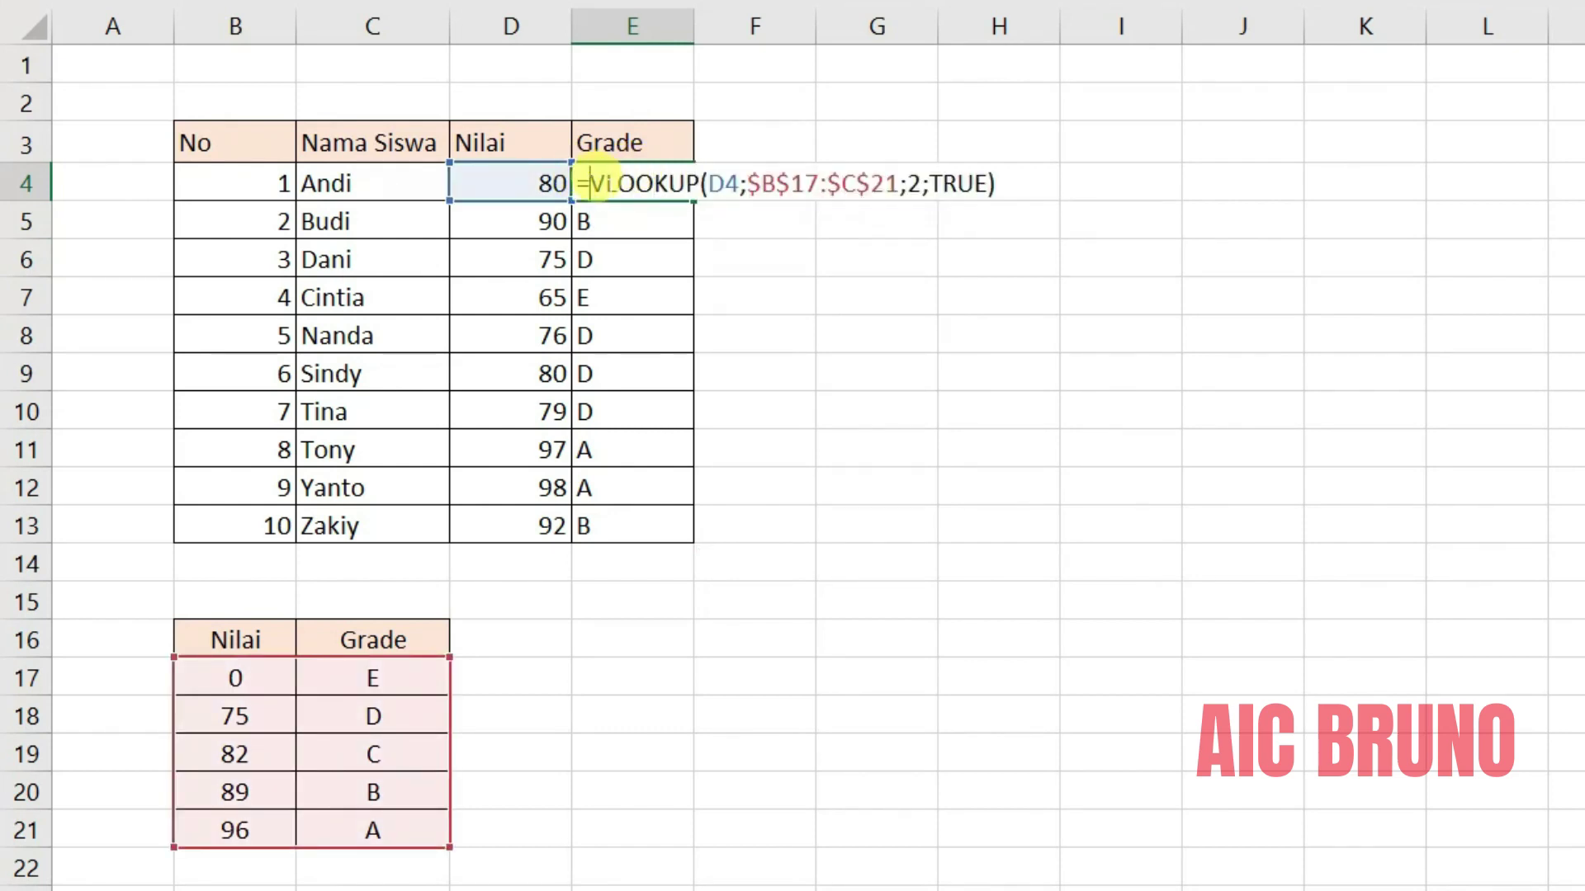
key("Return")
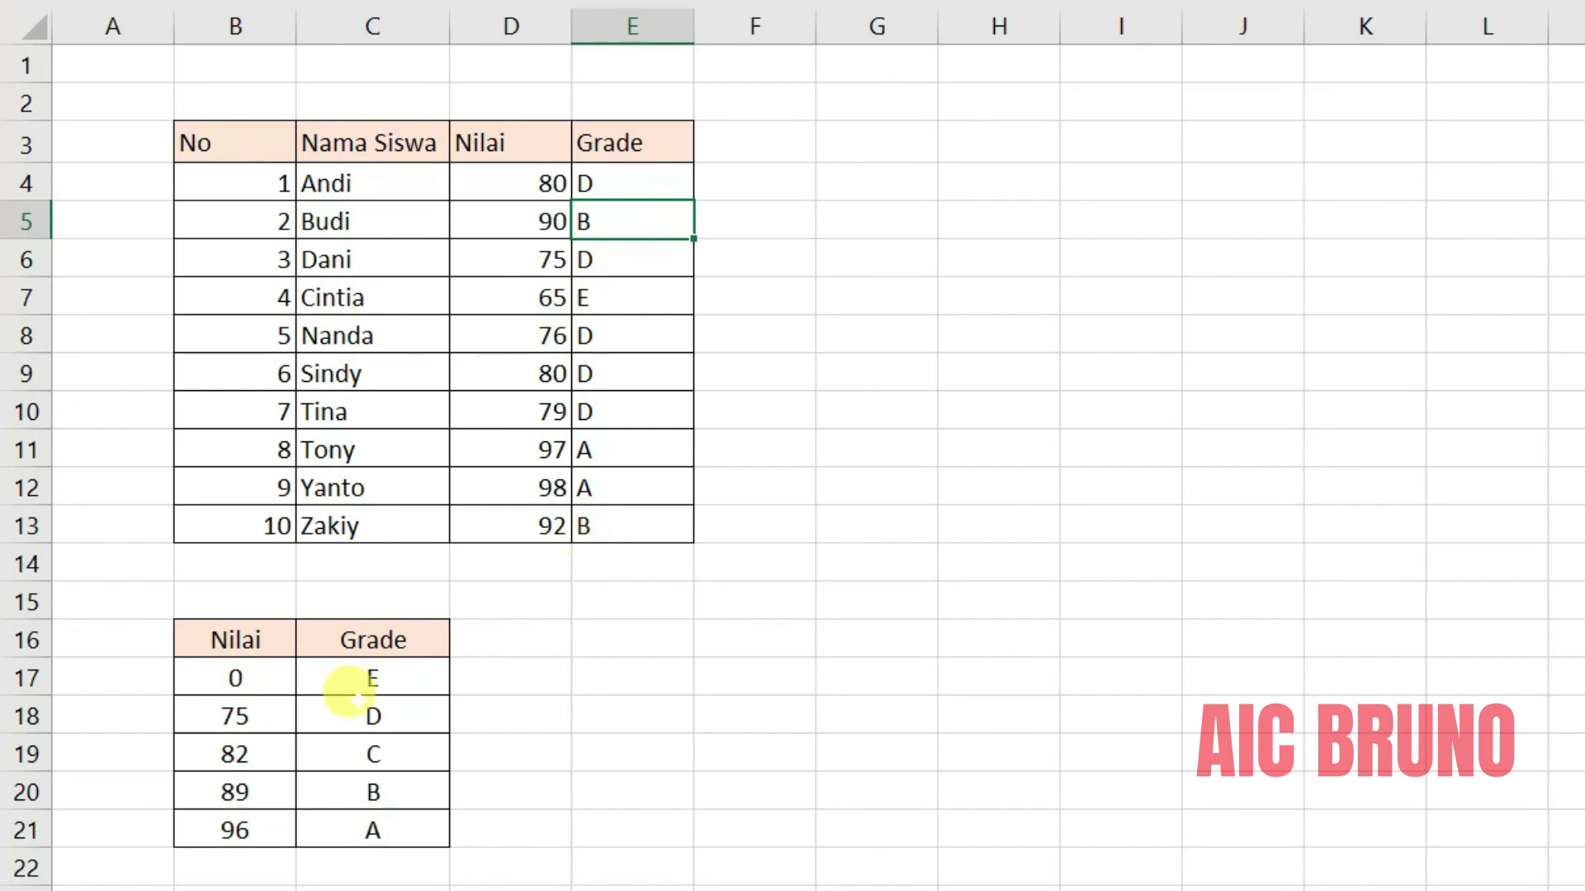
left_click(618, 178)
double_click(613, 169)
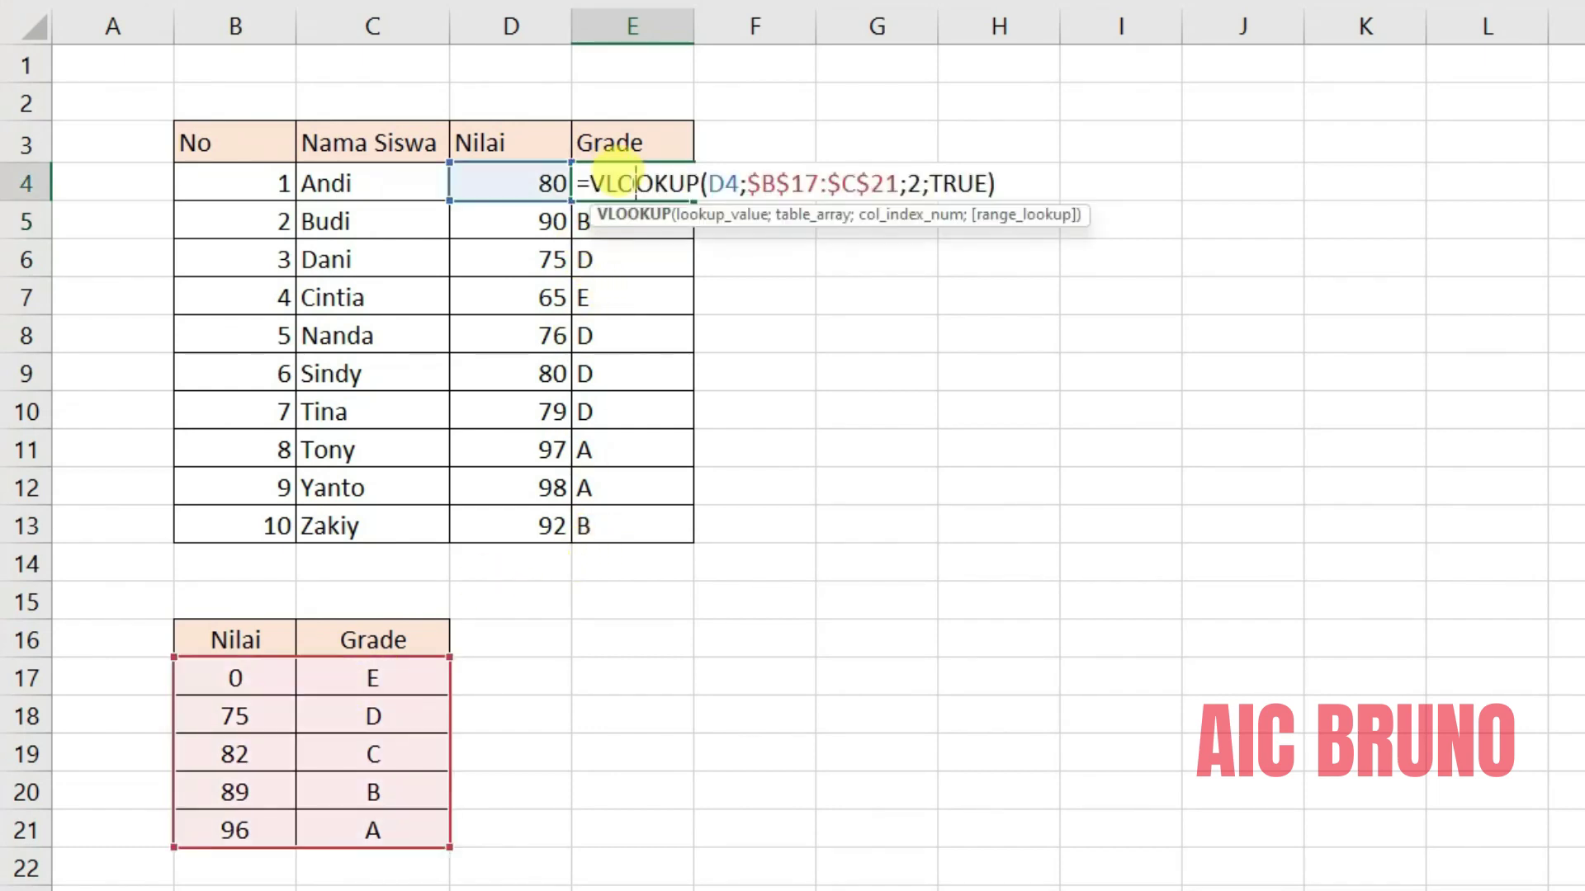
key("Return")
Wrap the VLOOKUP formula in E4 in an IF function whose logical test compares the lookup result with "E".
double_click(627, 179)
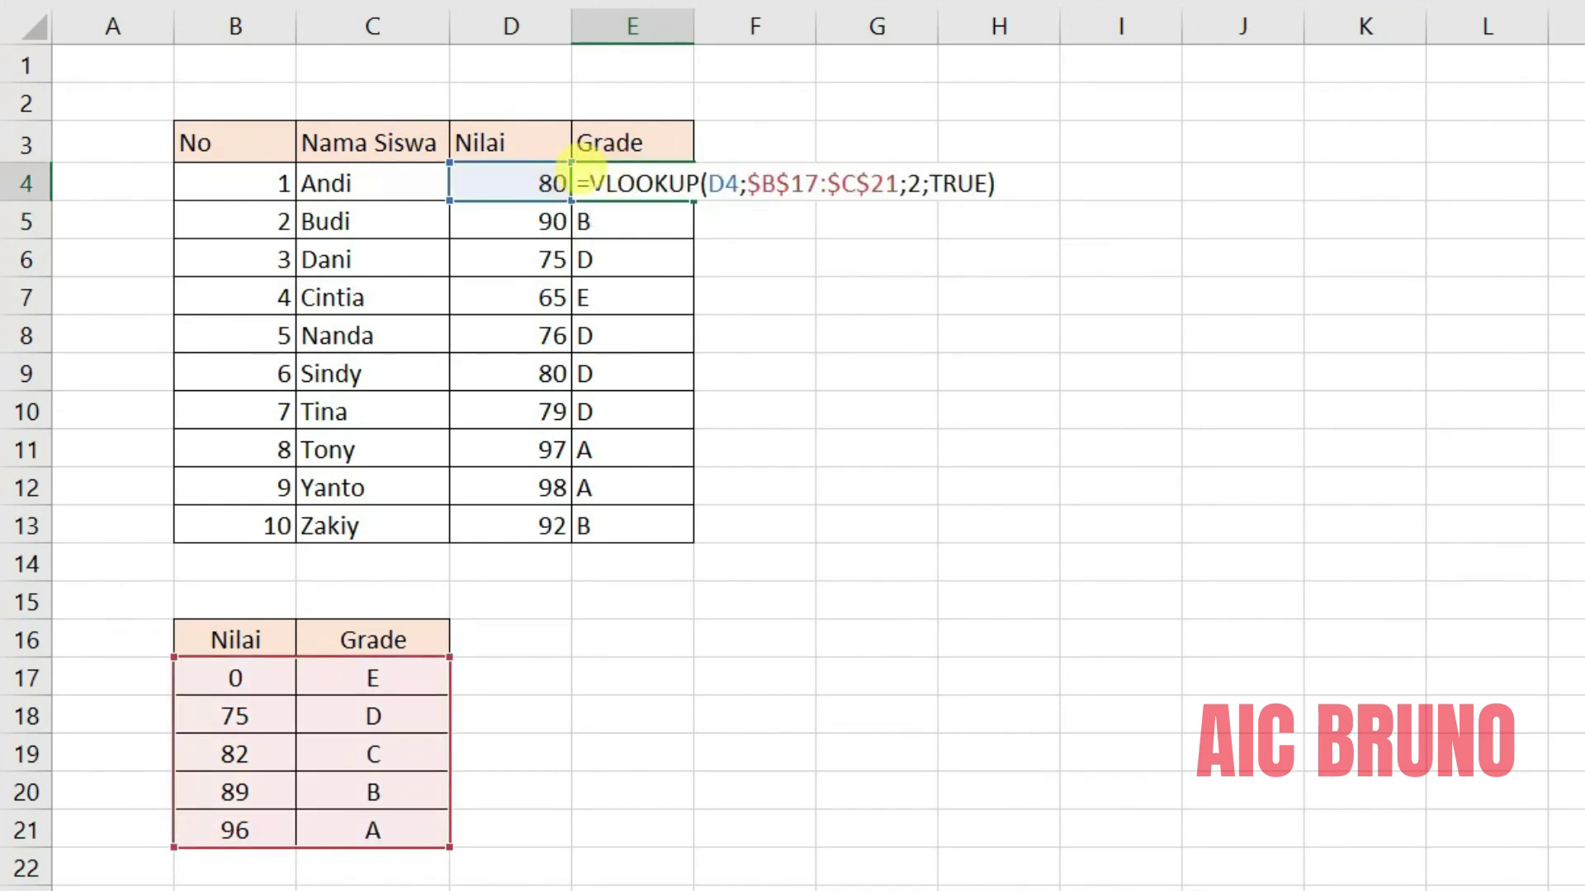
type("f")
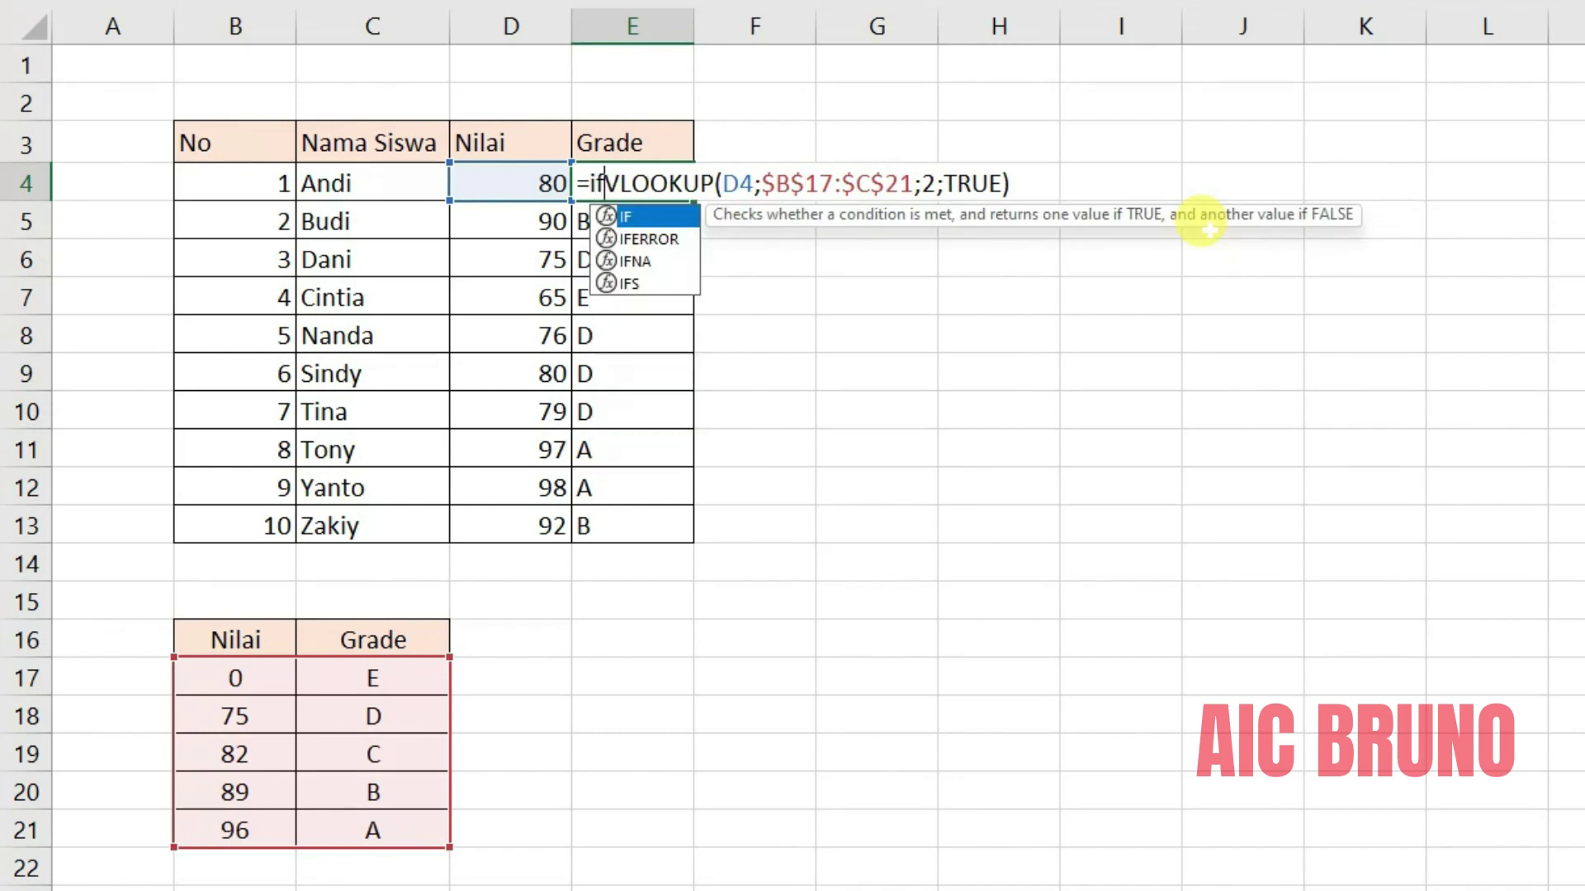
double_click(655, 216)
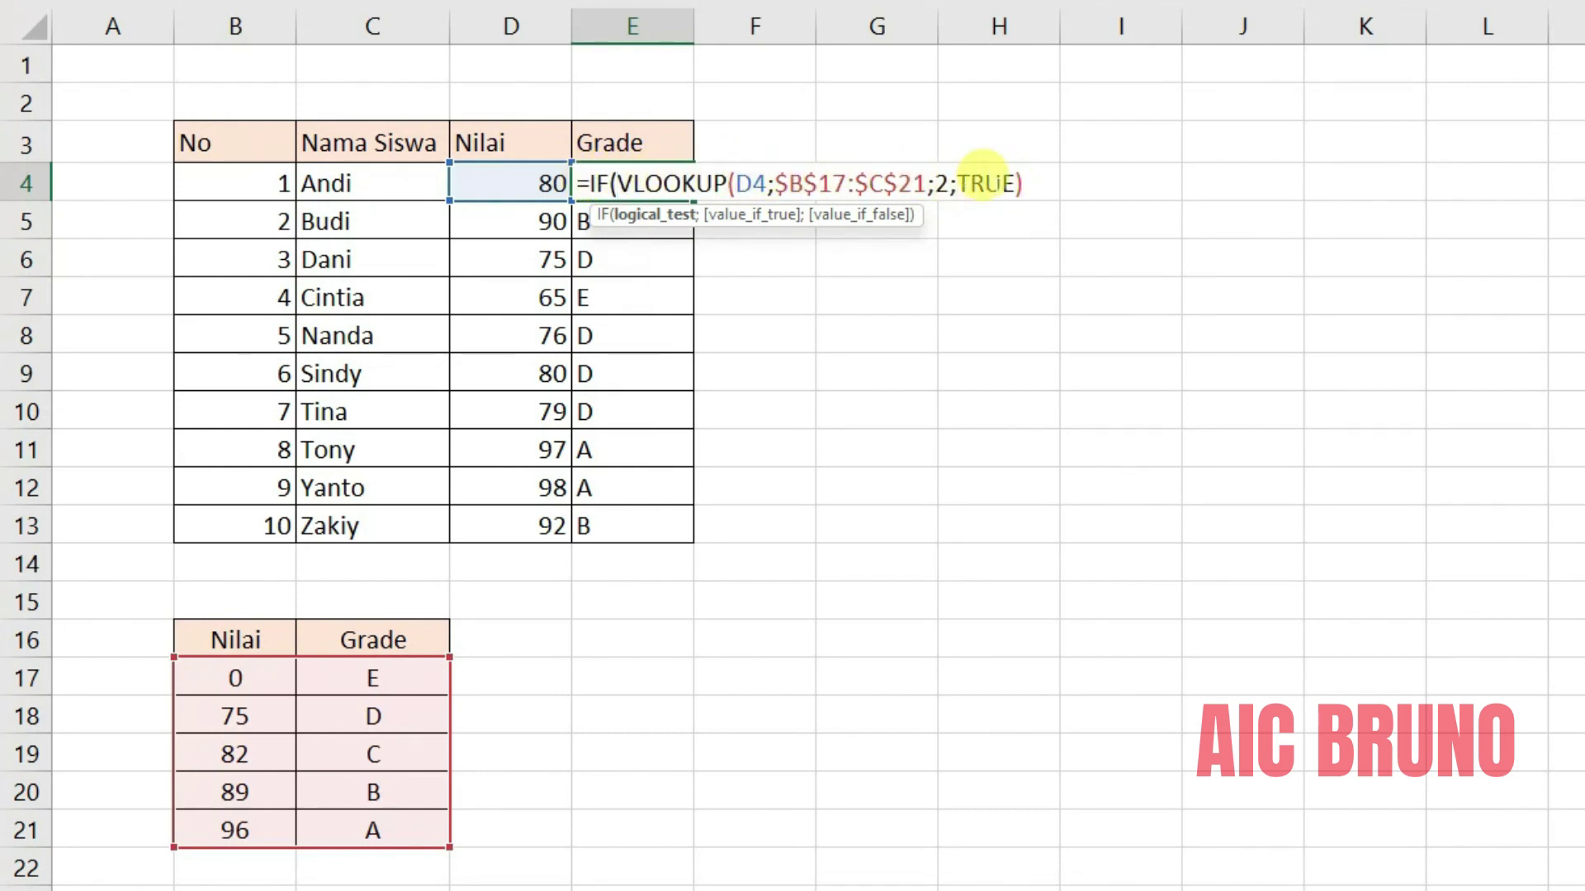
left_click(1020, 165)
type("=\"")
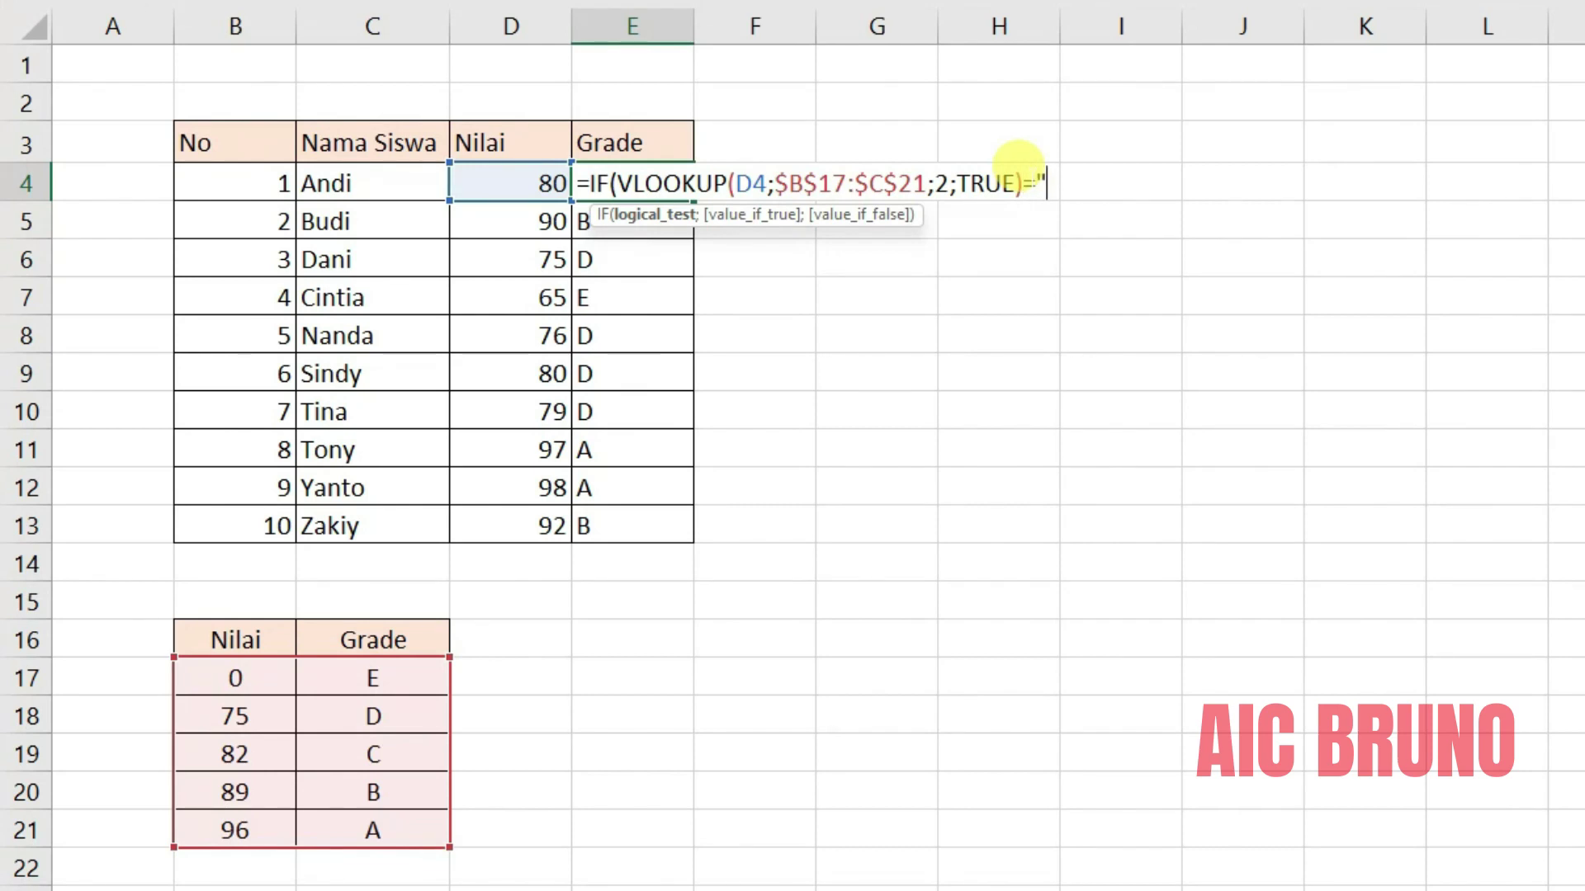
type("e")
key("BackSpace")
type("E\";")
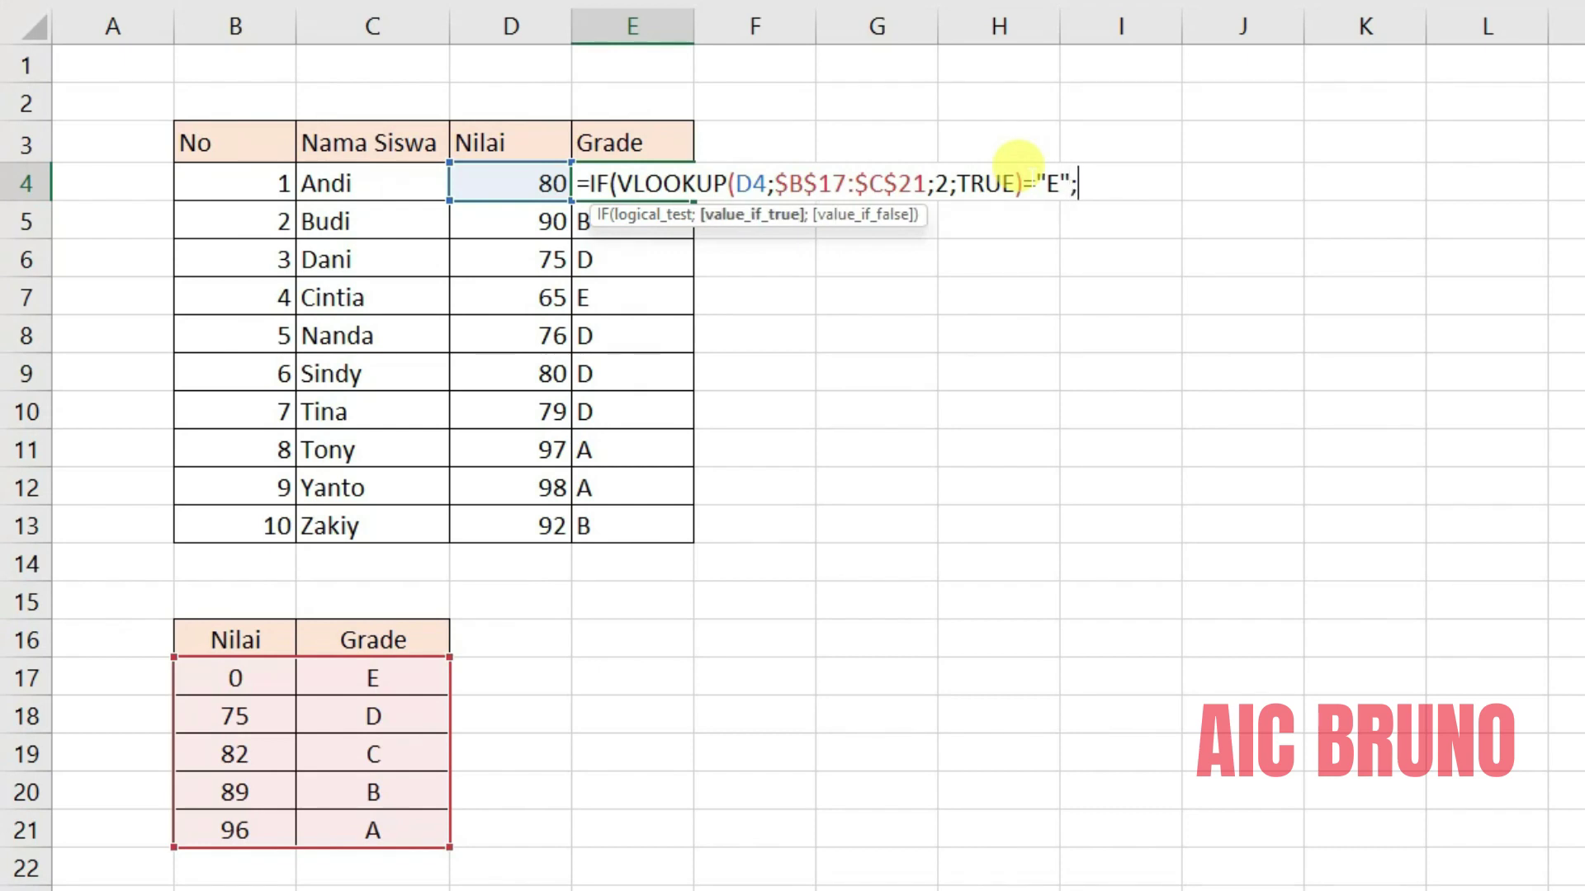
Enter "Remidi" as the IF function's value if true in cell E4.
type("\"Re,")
key("BackSpace")
type("midi")
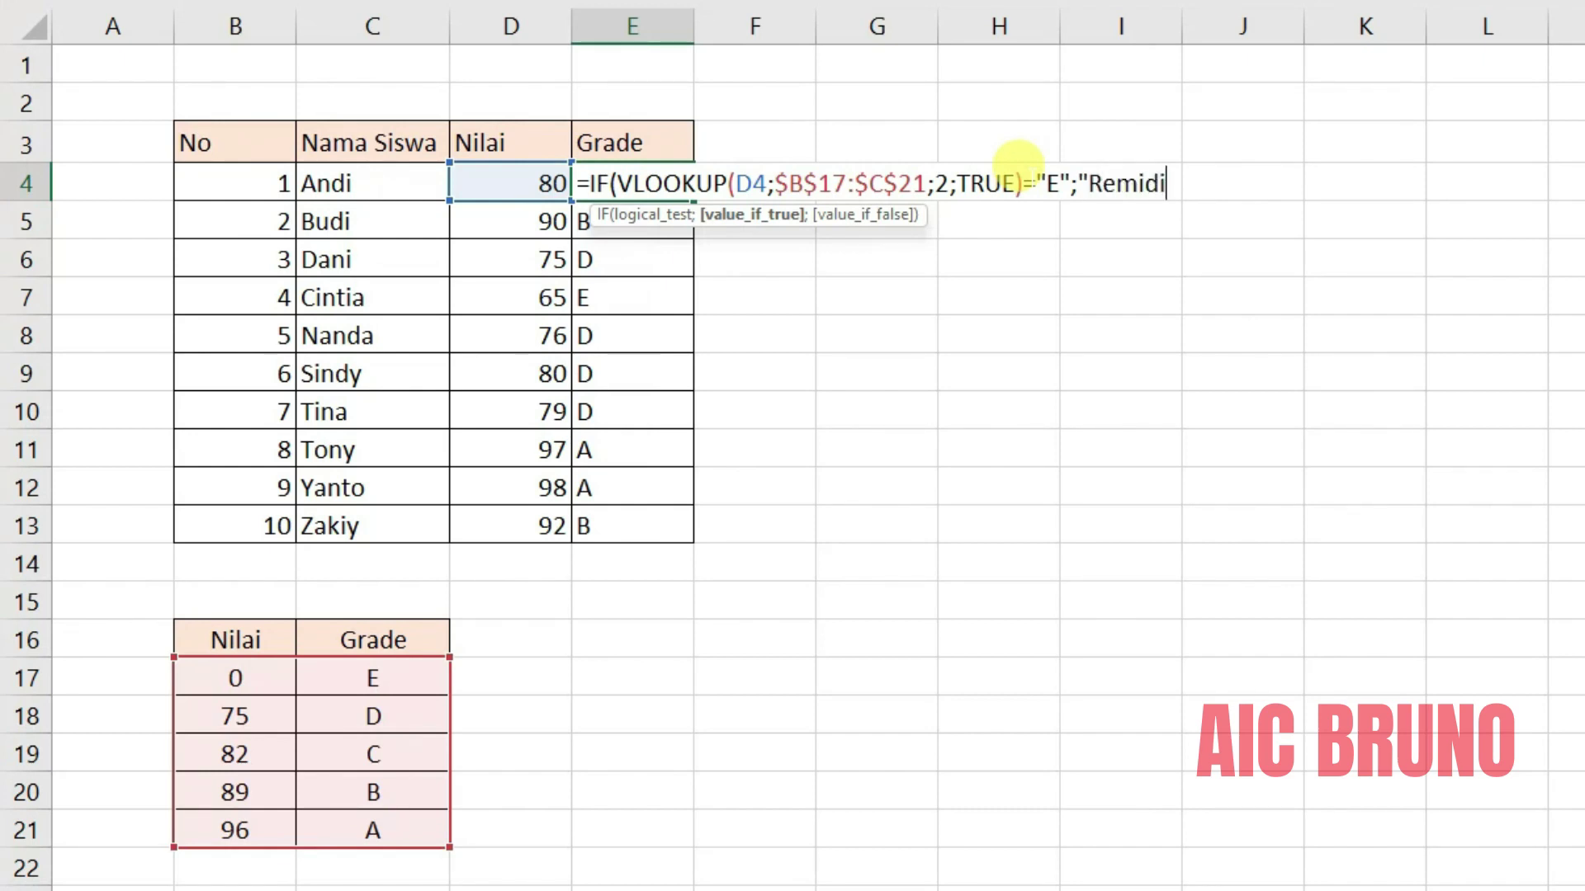
type("\";")
Reuse VLOOKUP(D4;$B$17:$C$21;2;TRUE) as the IF function's value if false and complete the formula in E4.
left_click_drag(615, 156, 1013, 165)
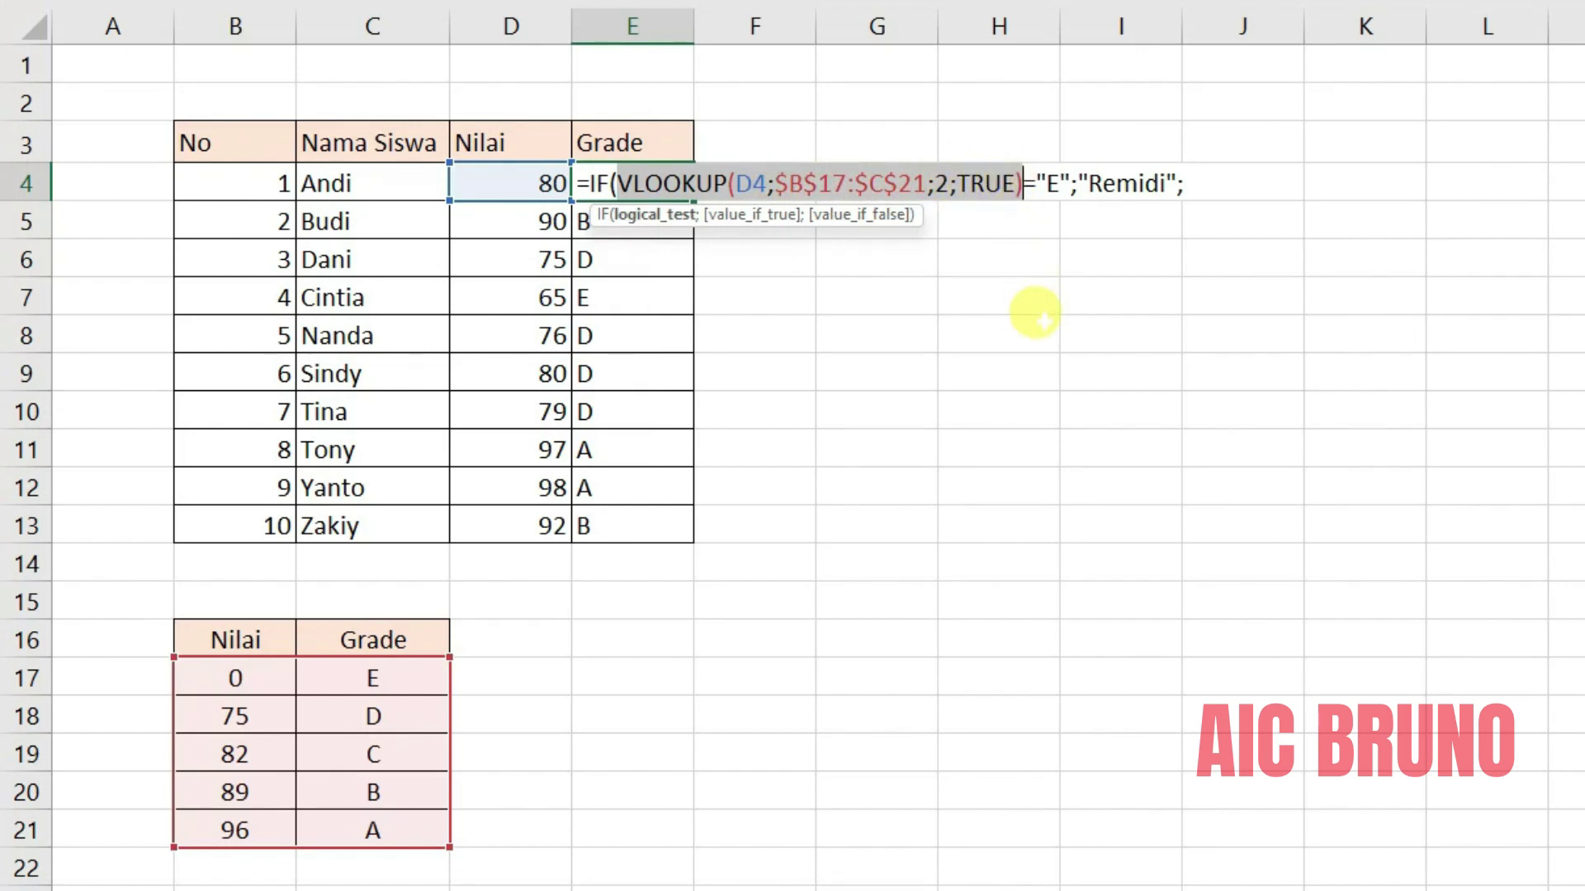
key("ctrl+c")
left_click(1182, 174)
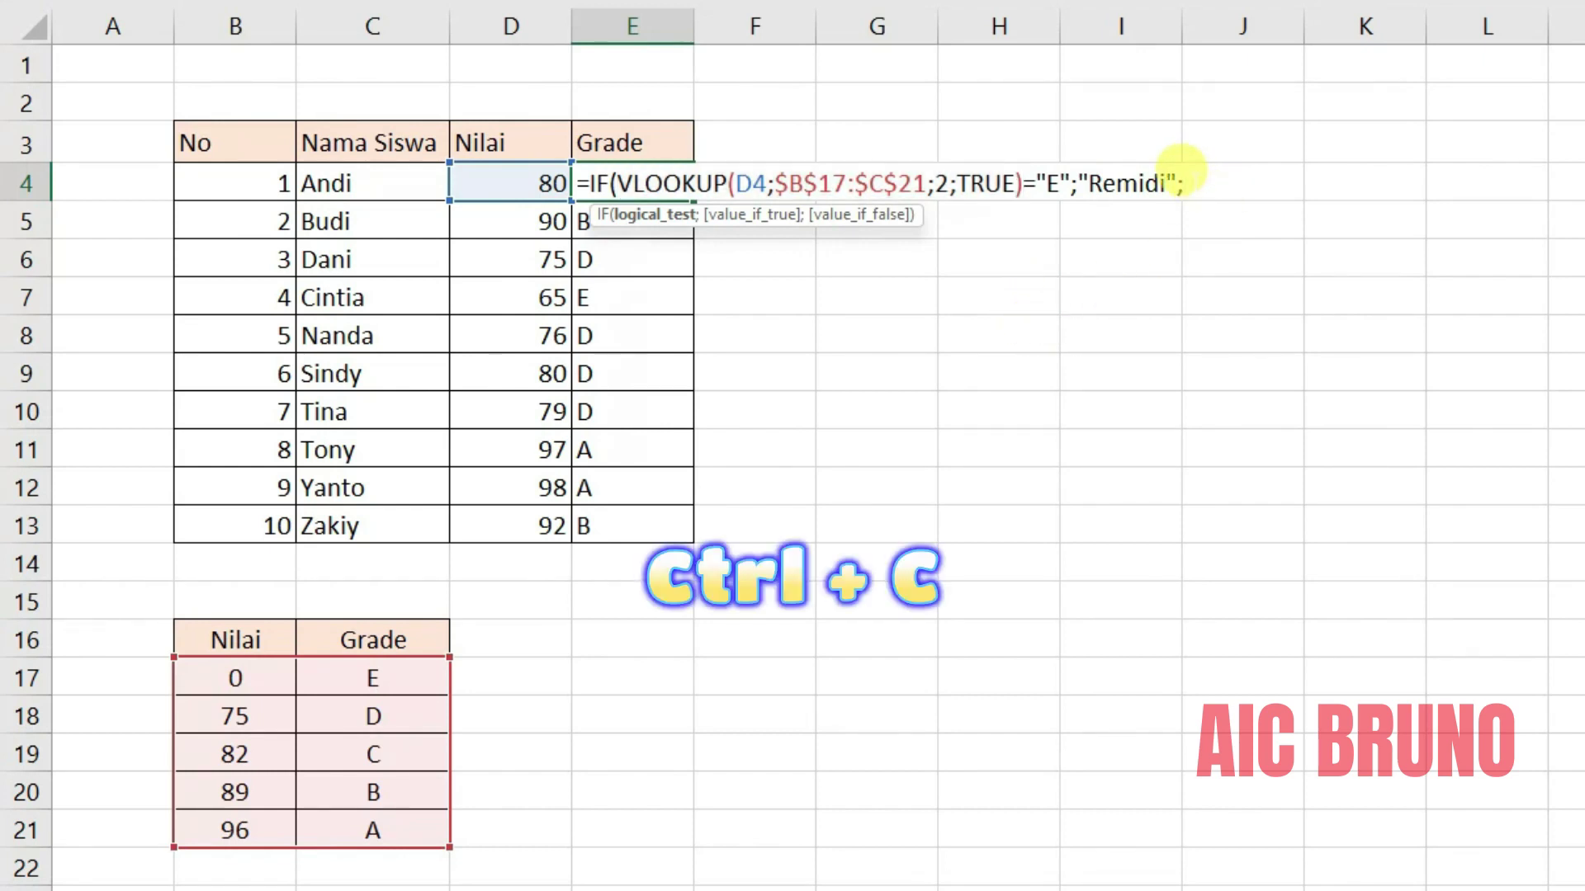
key("ctrl+v")
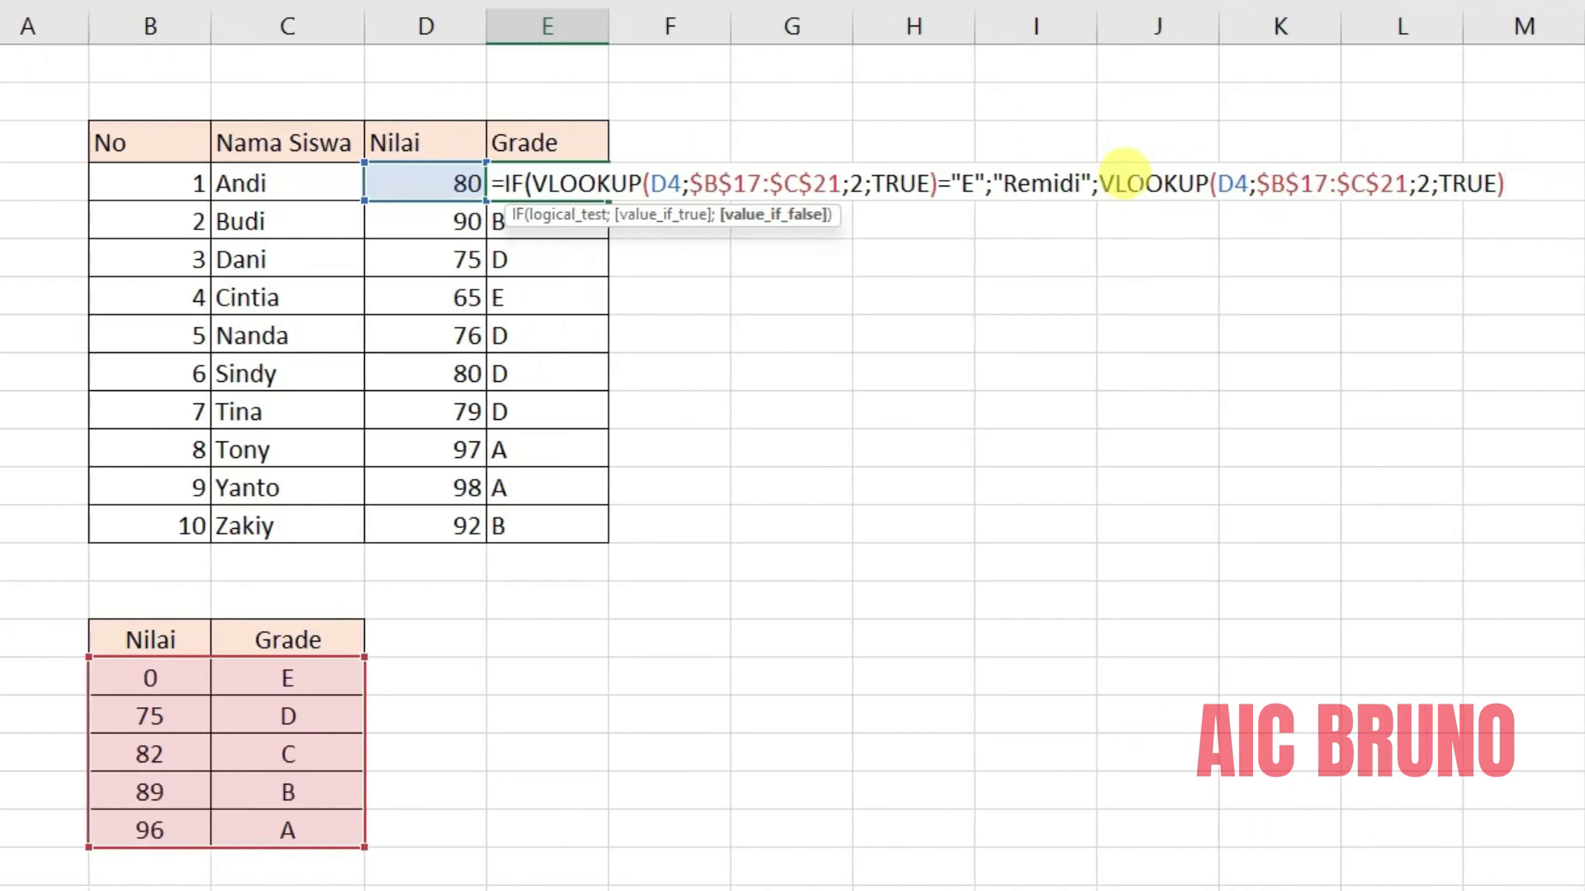
type(")")
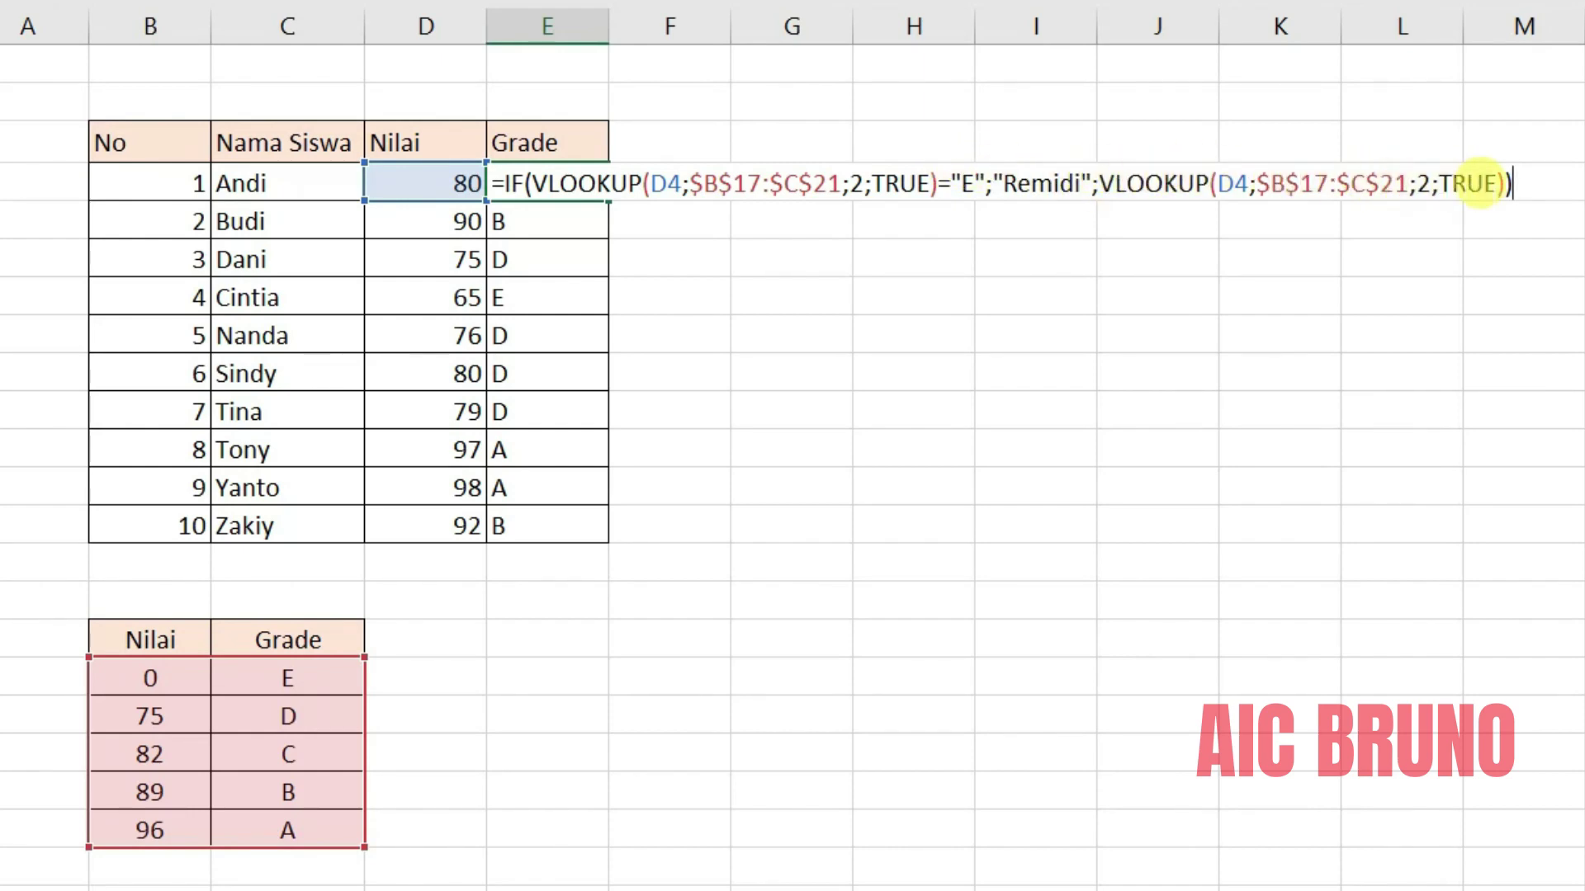
key("Return")
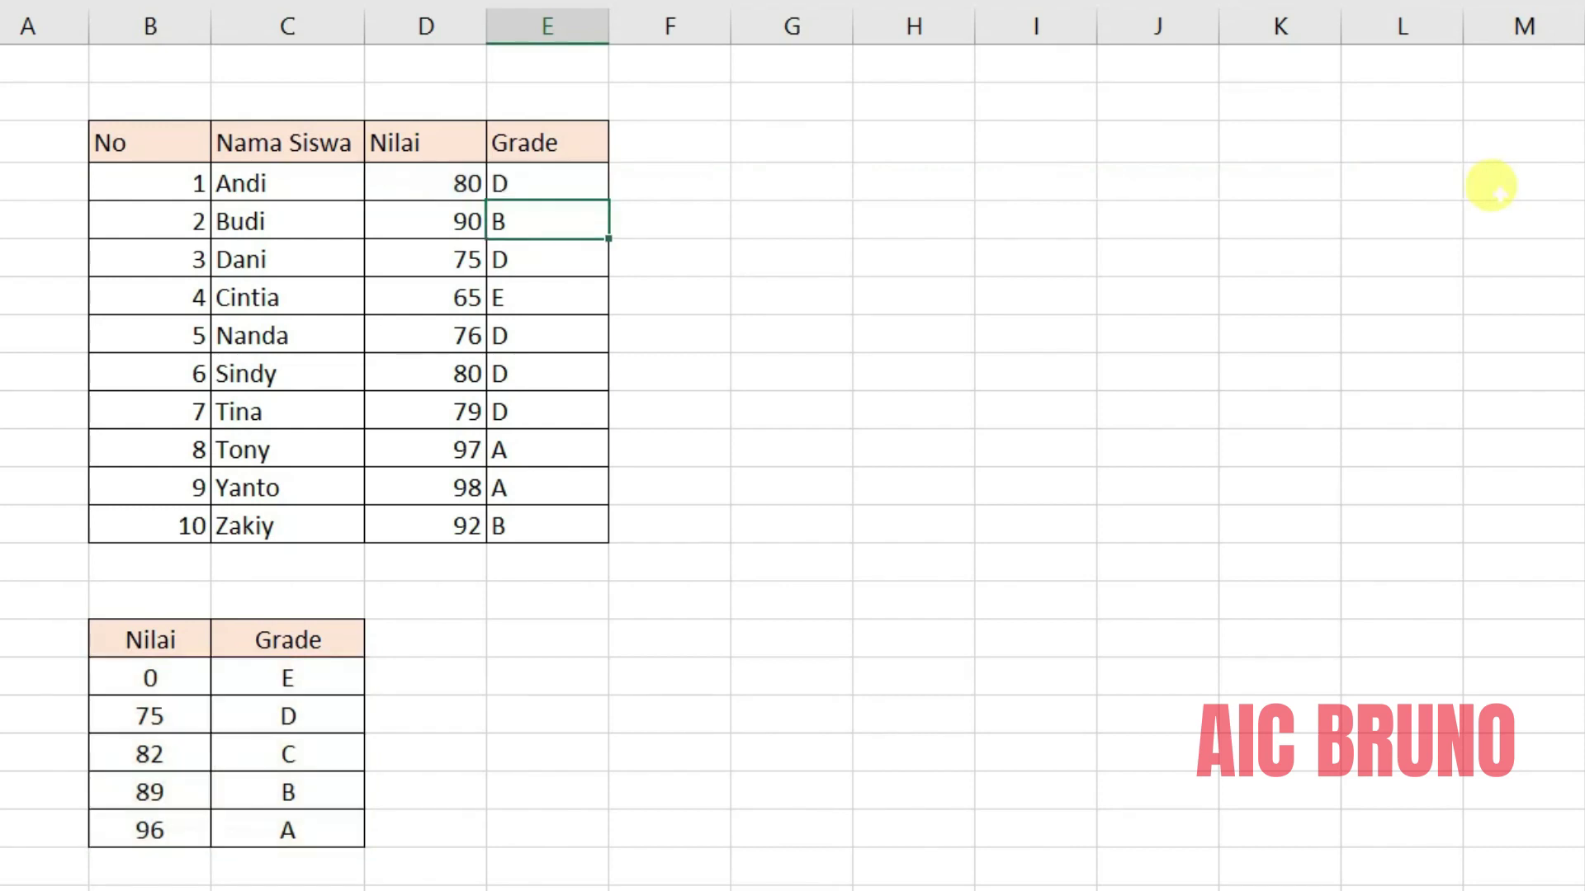
Fill the combined IF and VLOOKUP formula from E4 down through E13.
left_click(590, 183)
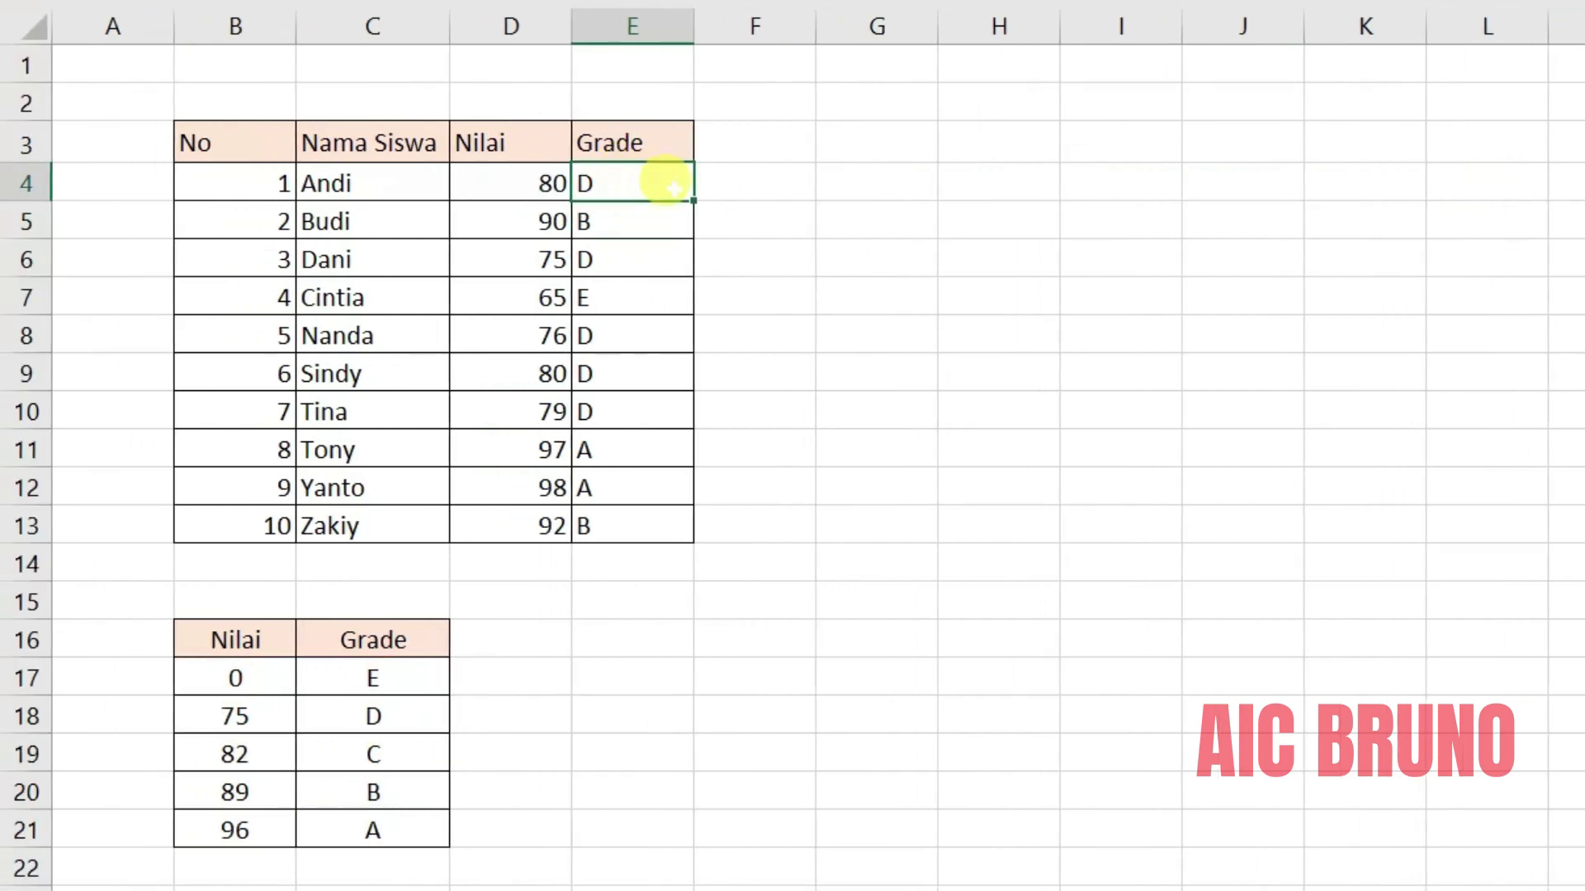
left_click_drag(693, 199, 648, 536)
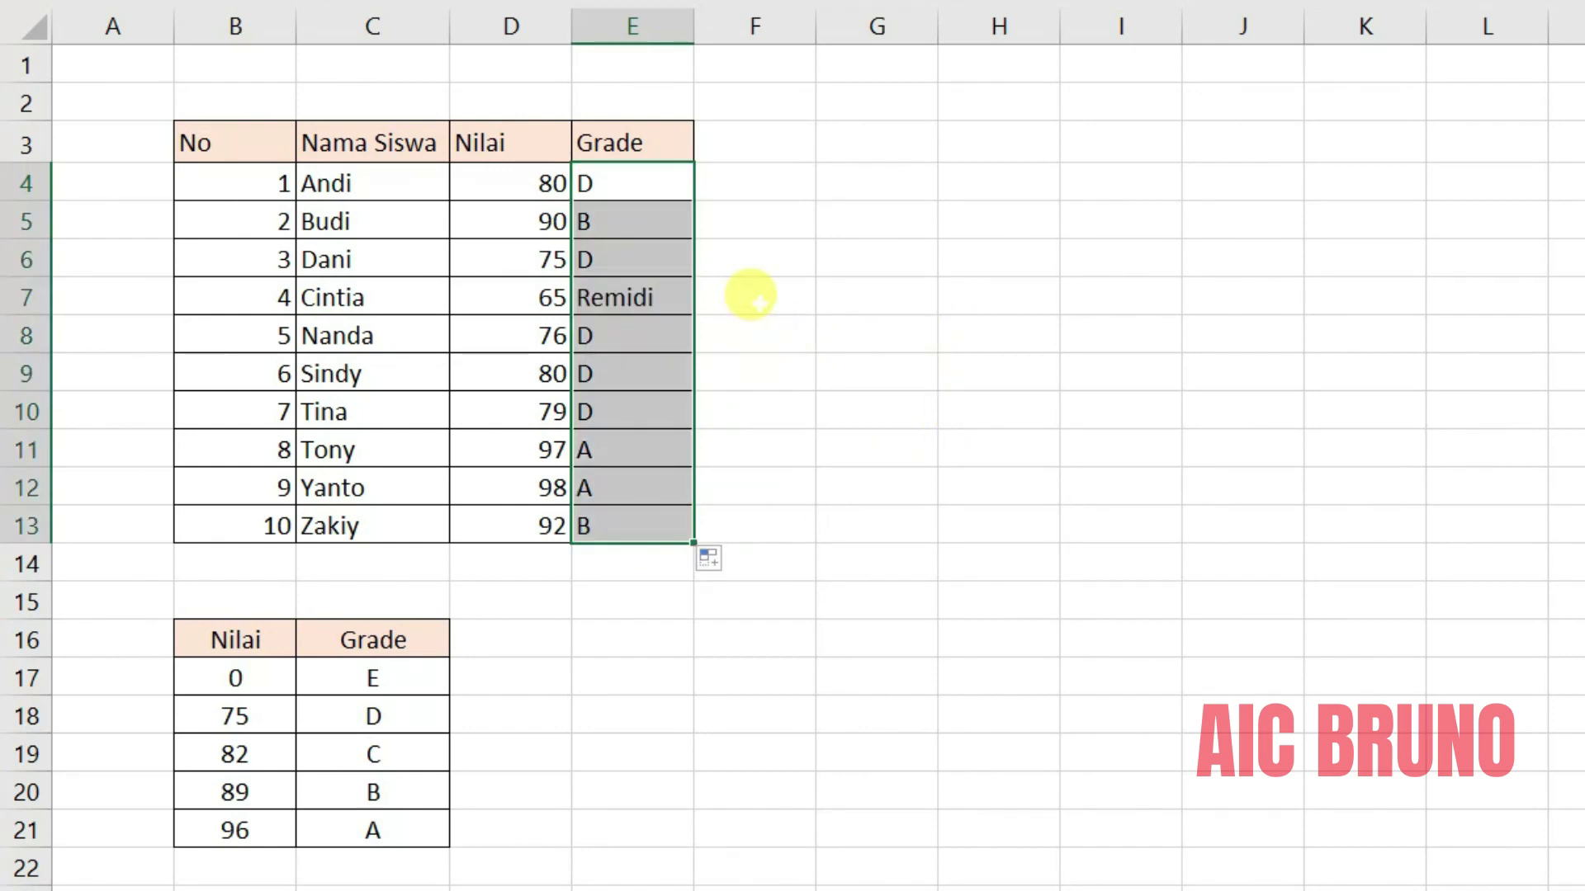
left_click(619, 329)
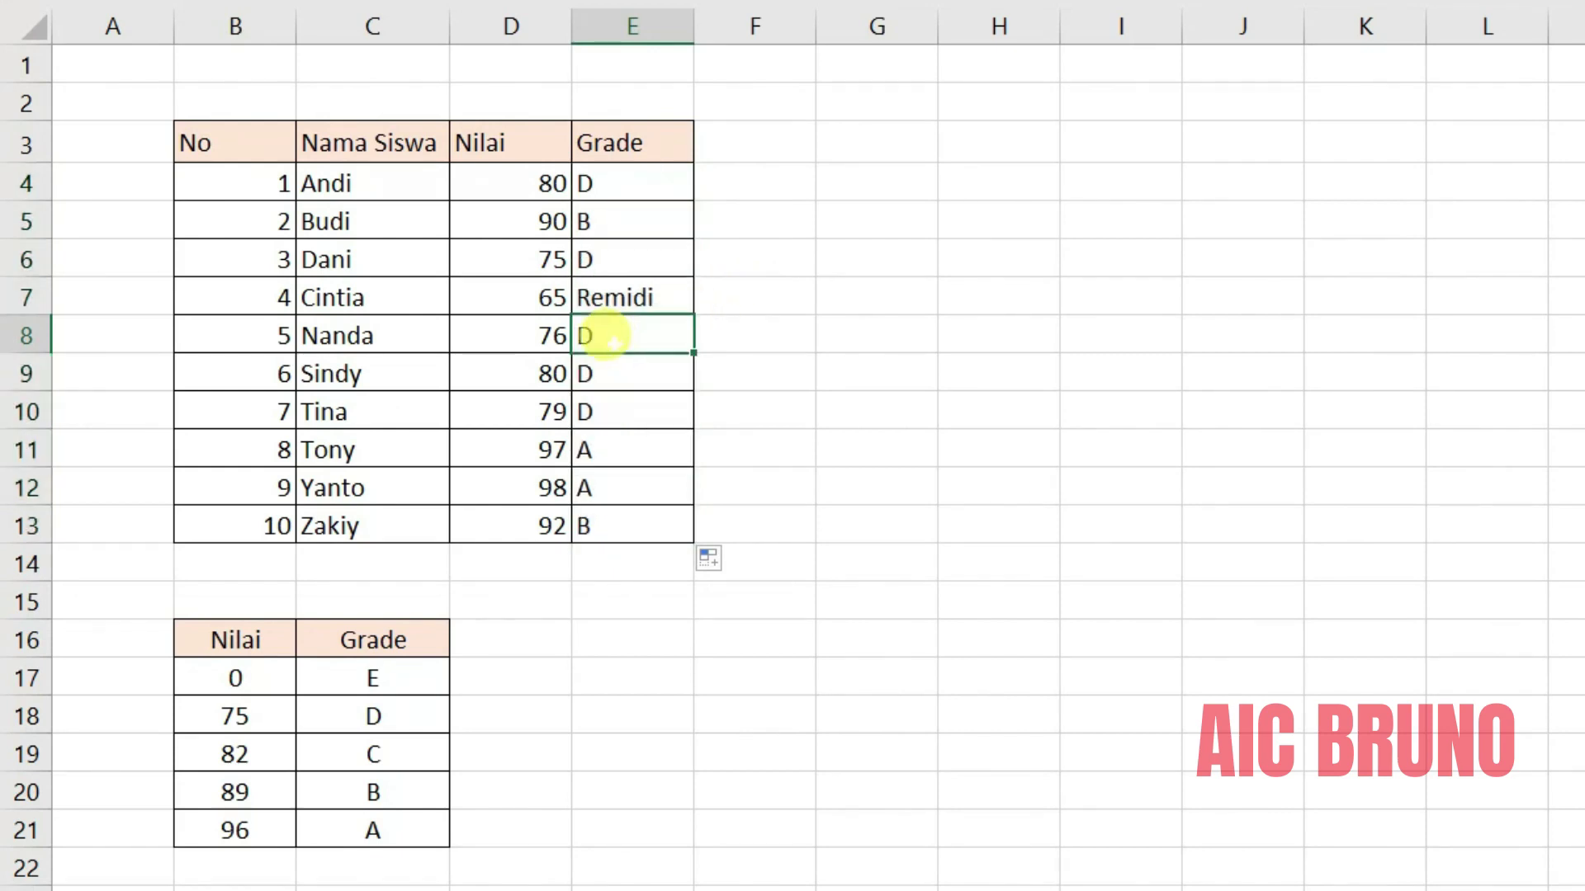
Change the student score in D8 to 71 and the one in D10 to 65.
left_click(525, 366)
left_click(551, 334)
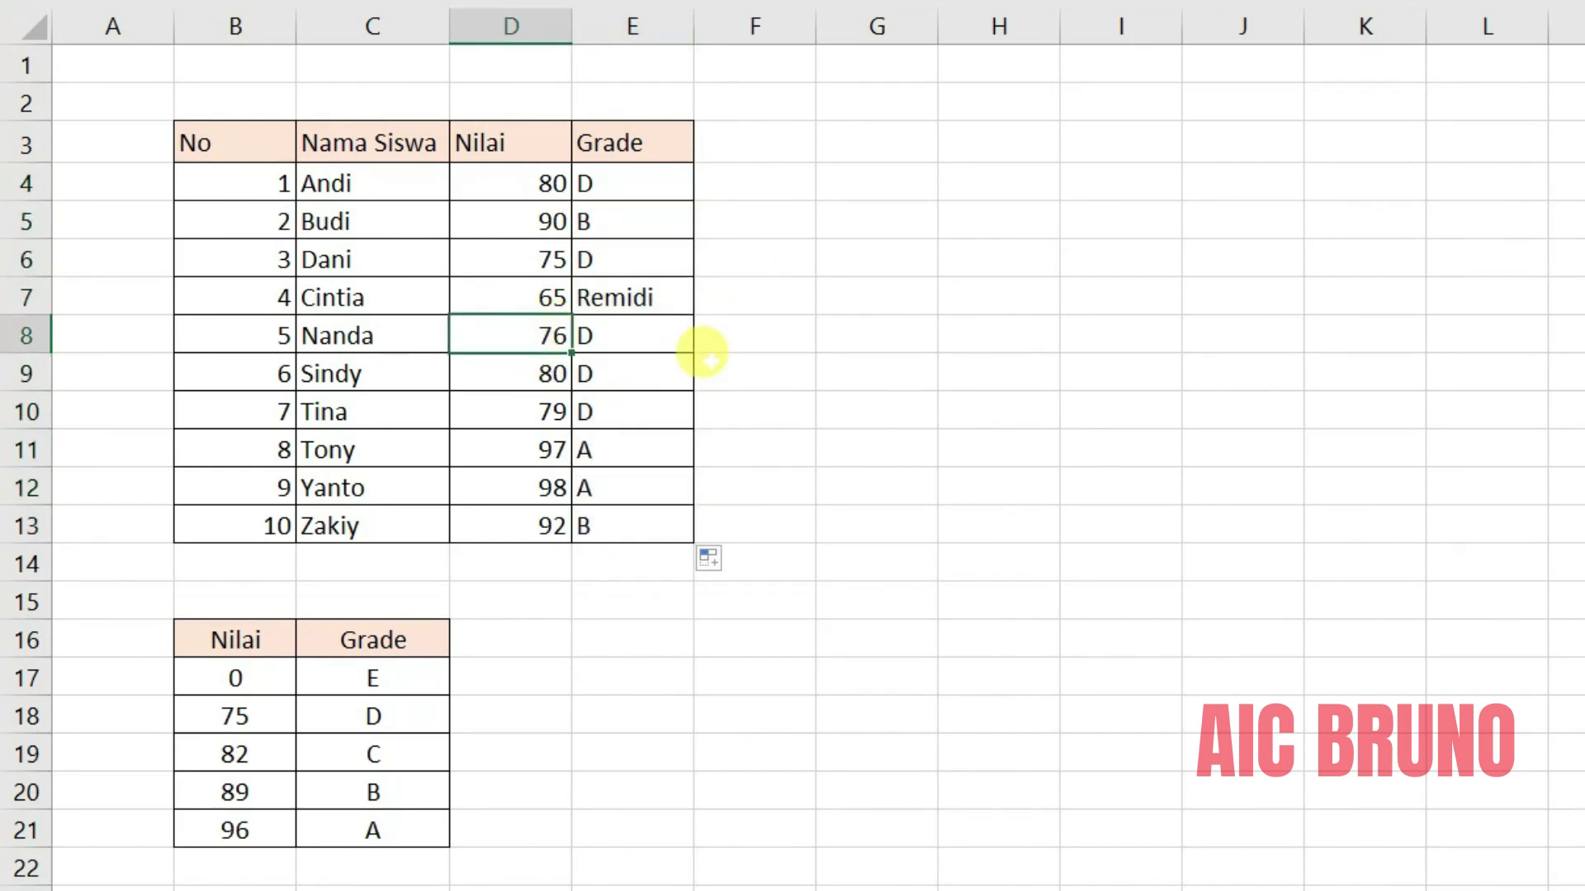
type("71")
key("Return")
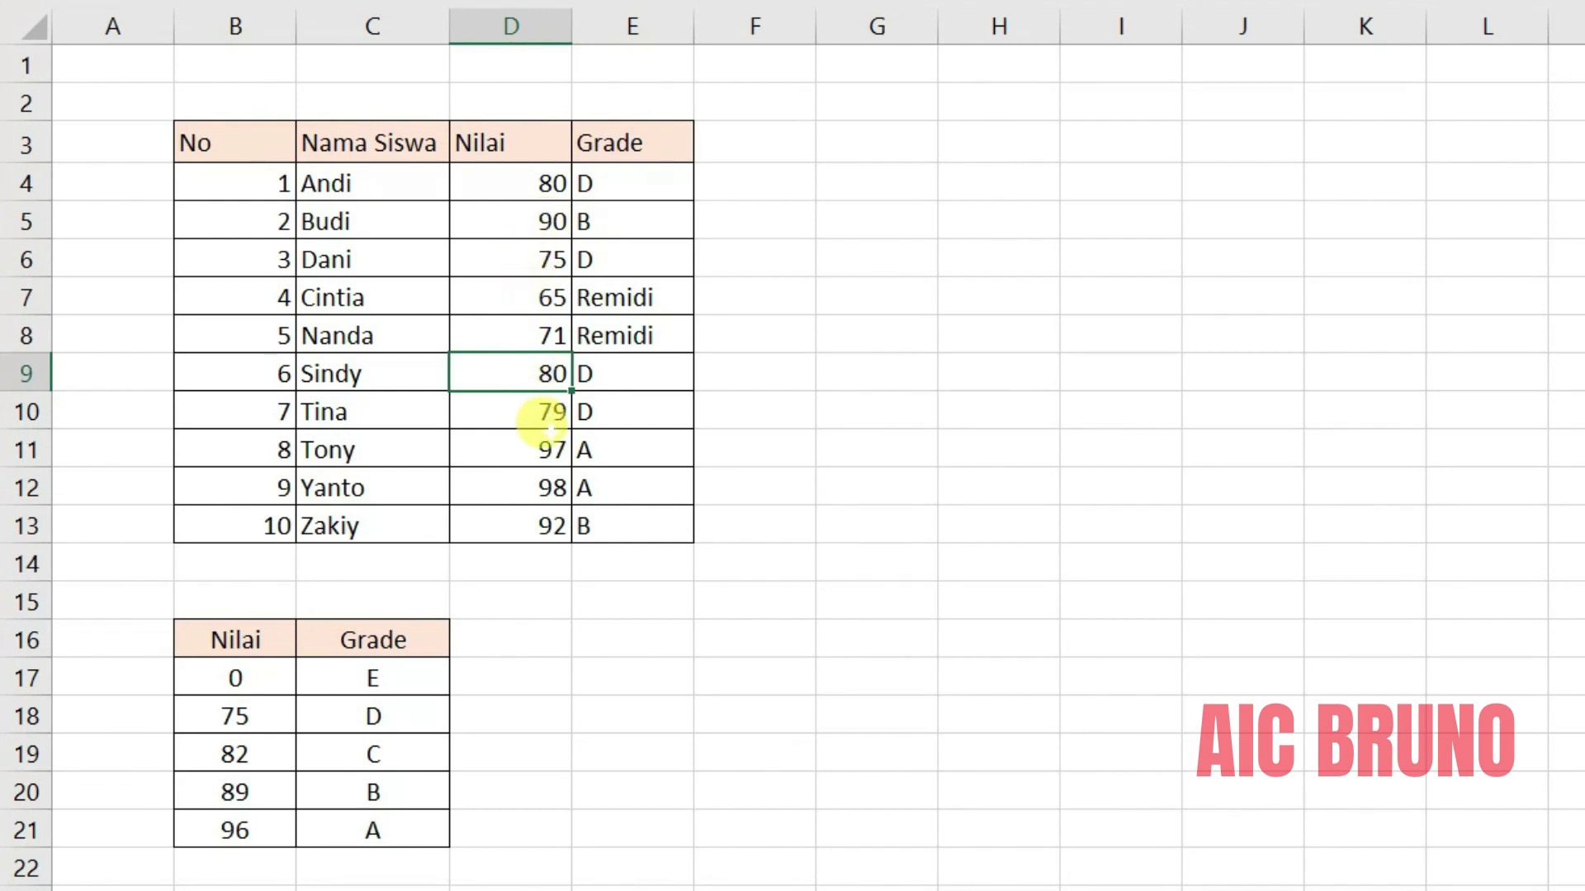
left_click(535, 415)
type("65")
key("Return")
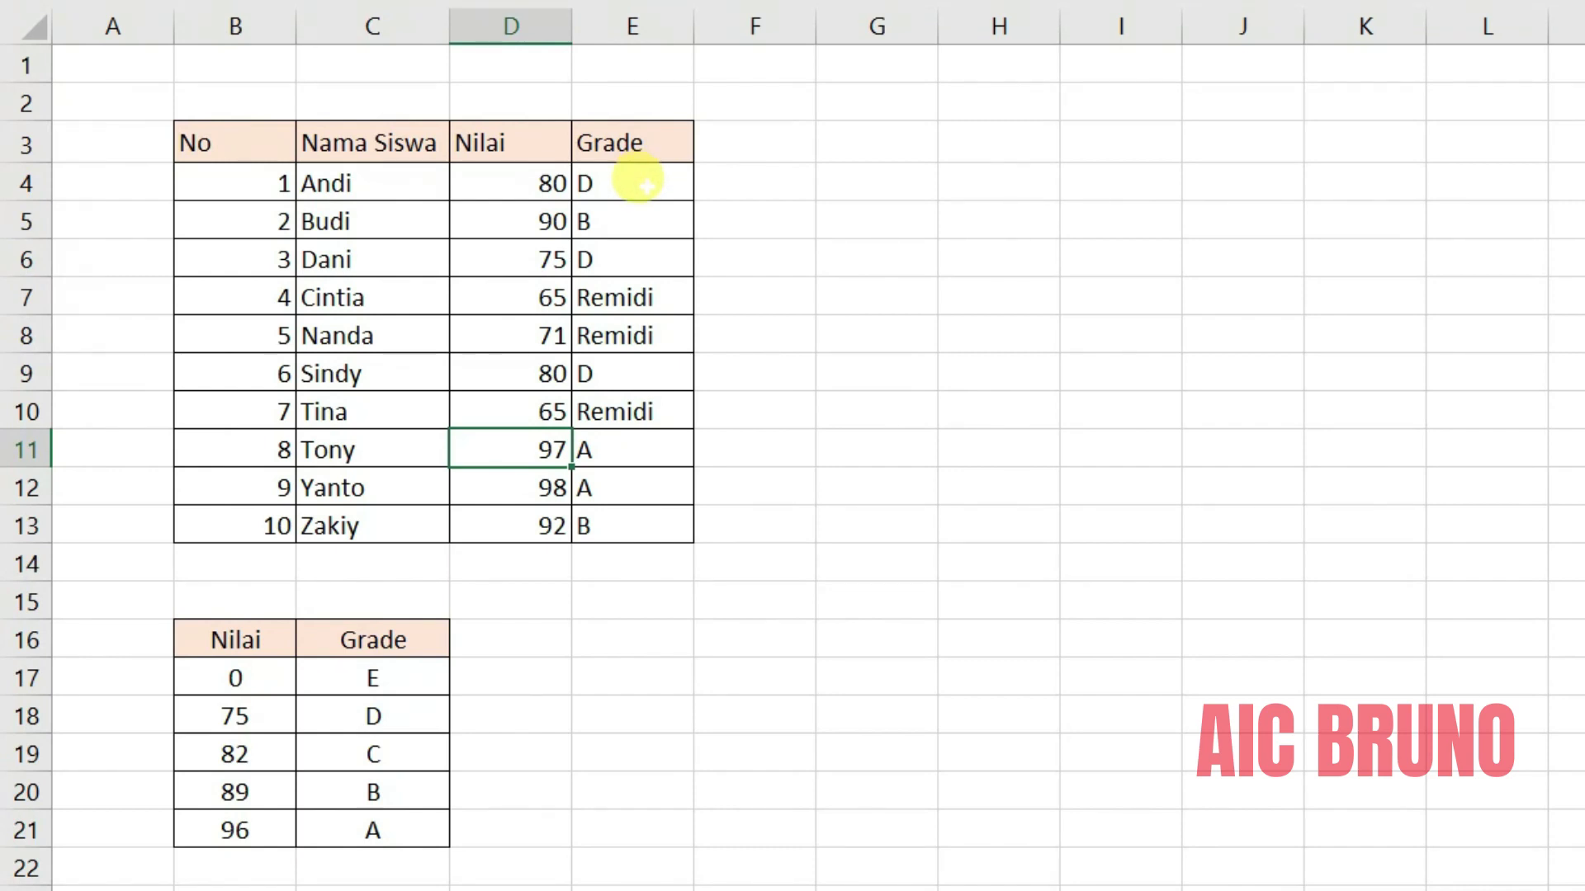
Set the minimum score for grade D in cell B18 of the lookup table to 70.
left_click_drag(232, 675, 398, 875)
left_click(1107, 549)
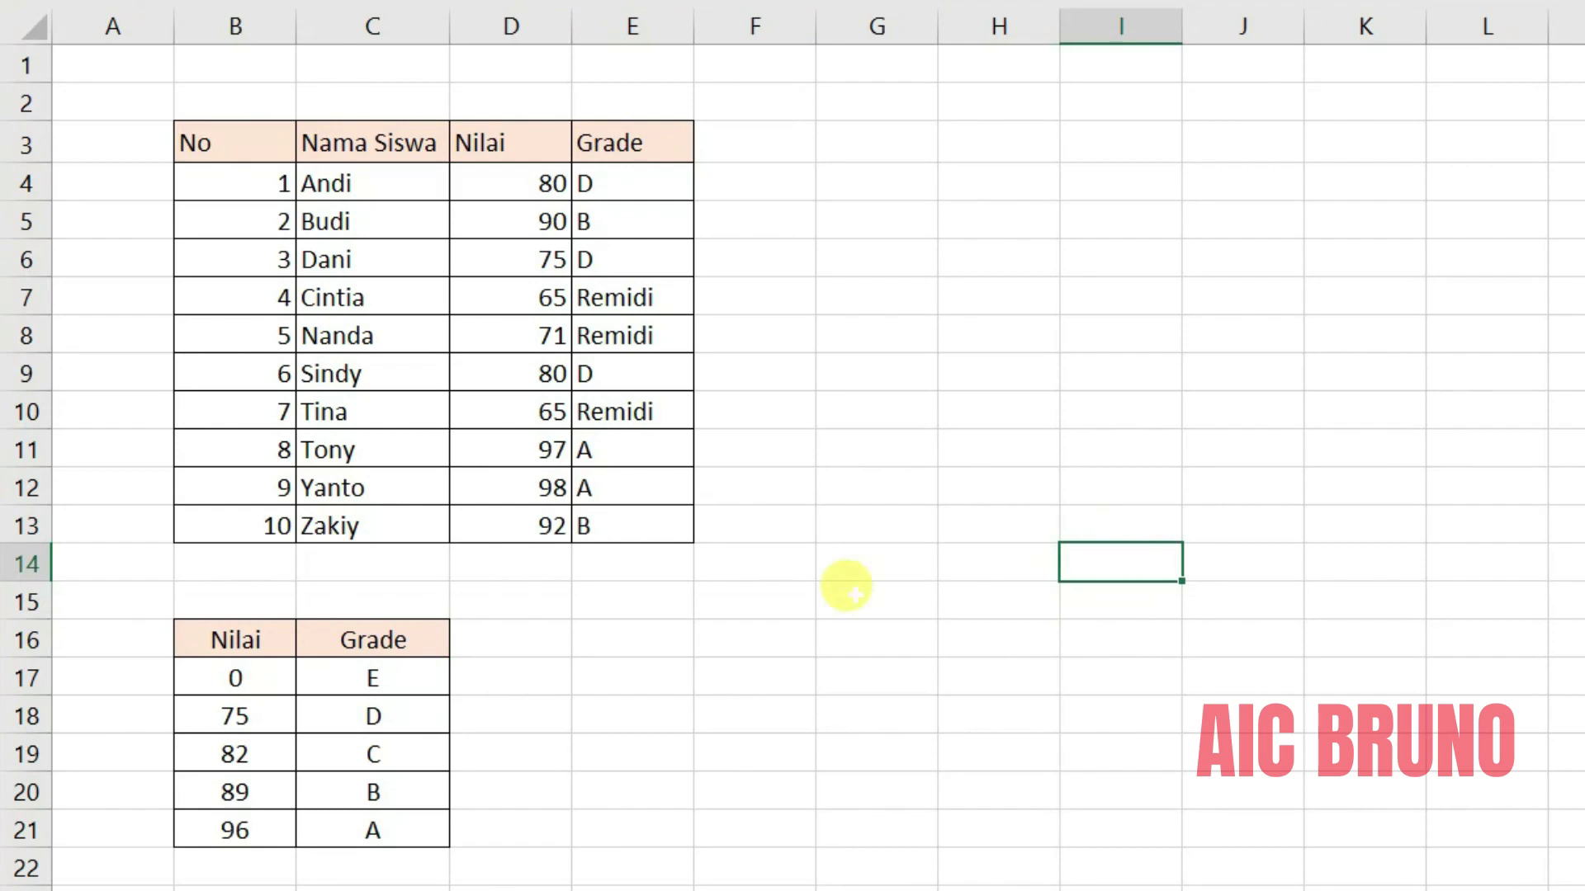
left_click(219, 652)
left_click(213, 674)
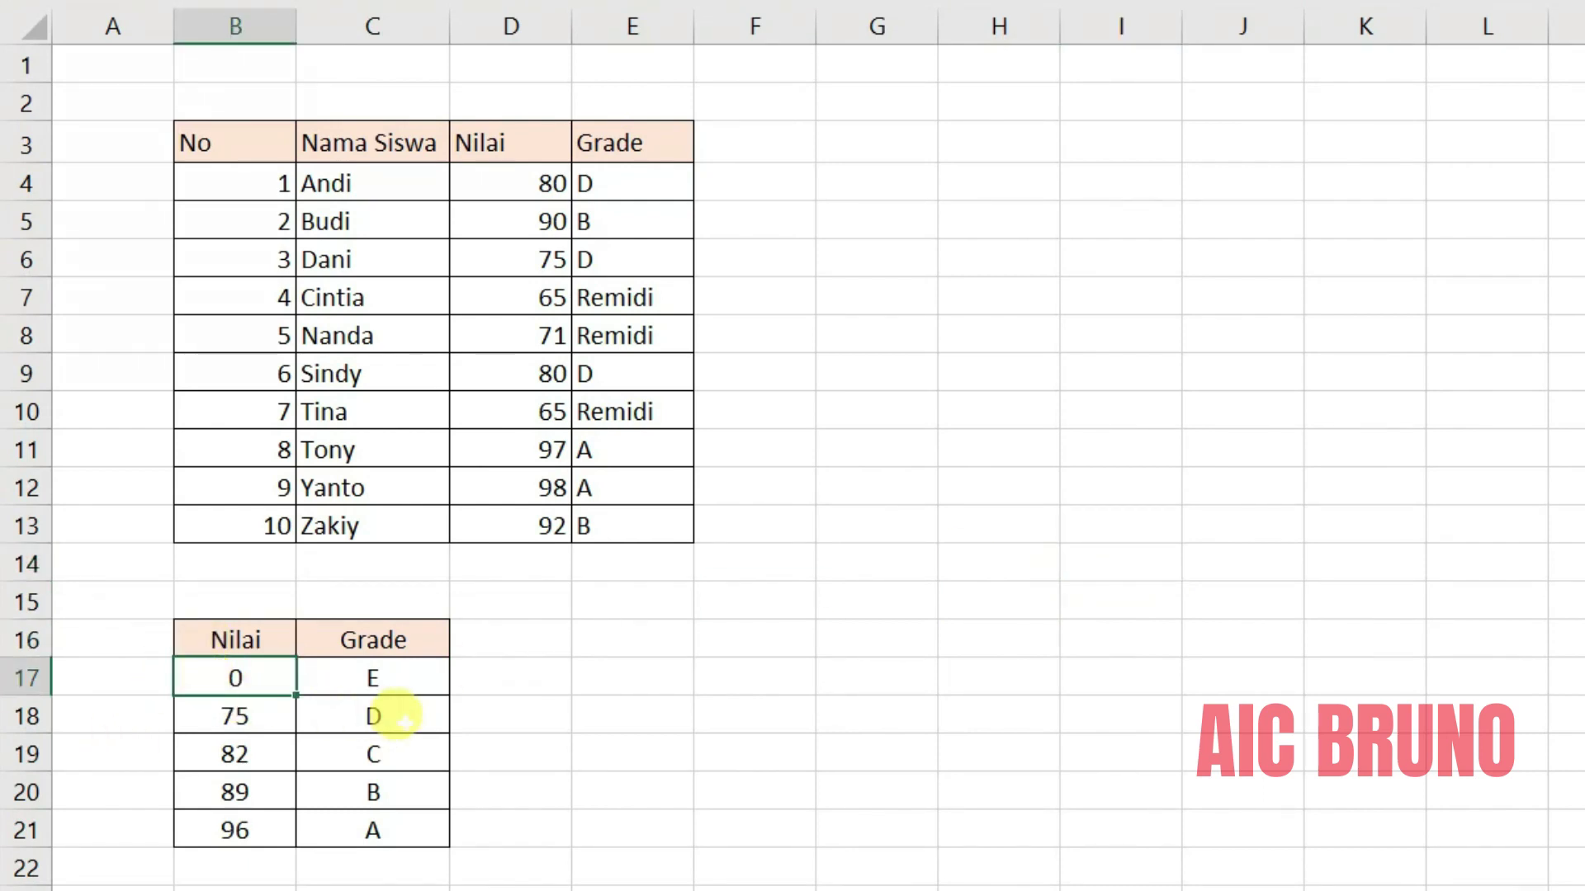
left_click(226, 710)
type("70")
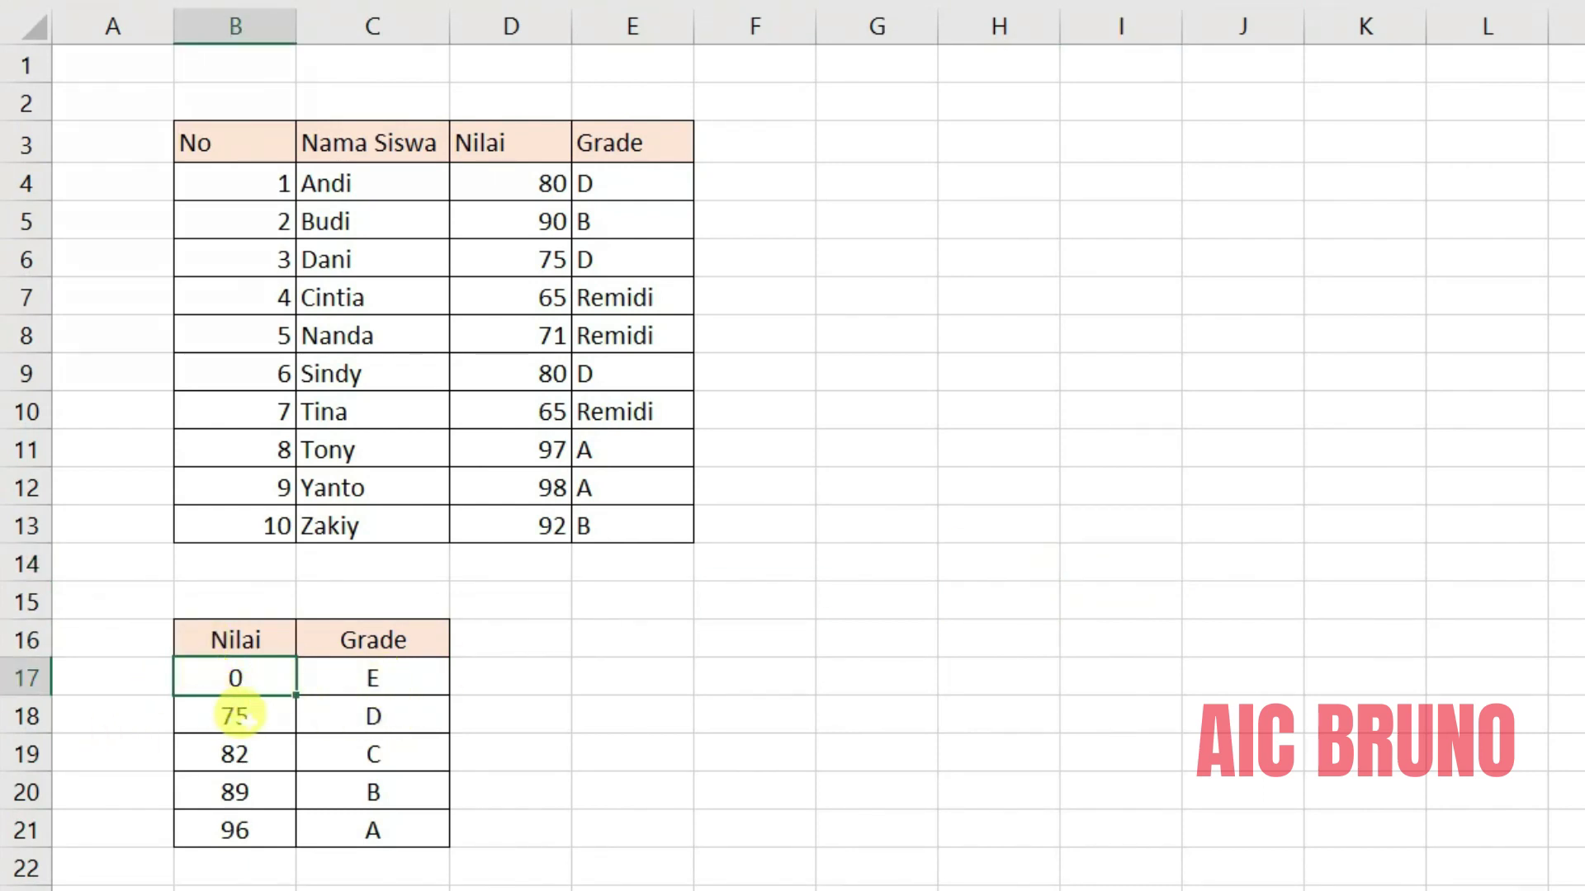
Set the lookup table's minimum scores to 90 in B21, 80 in B20, 70 in B19 and 60 in B18.
left_click(247, 830)
type("90")
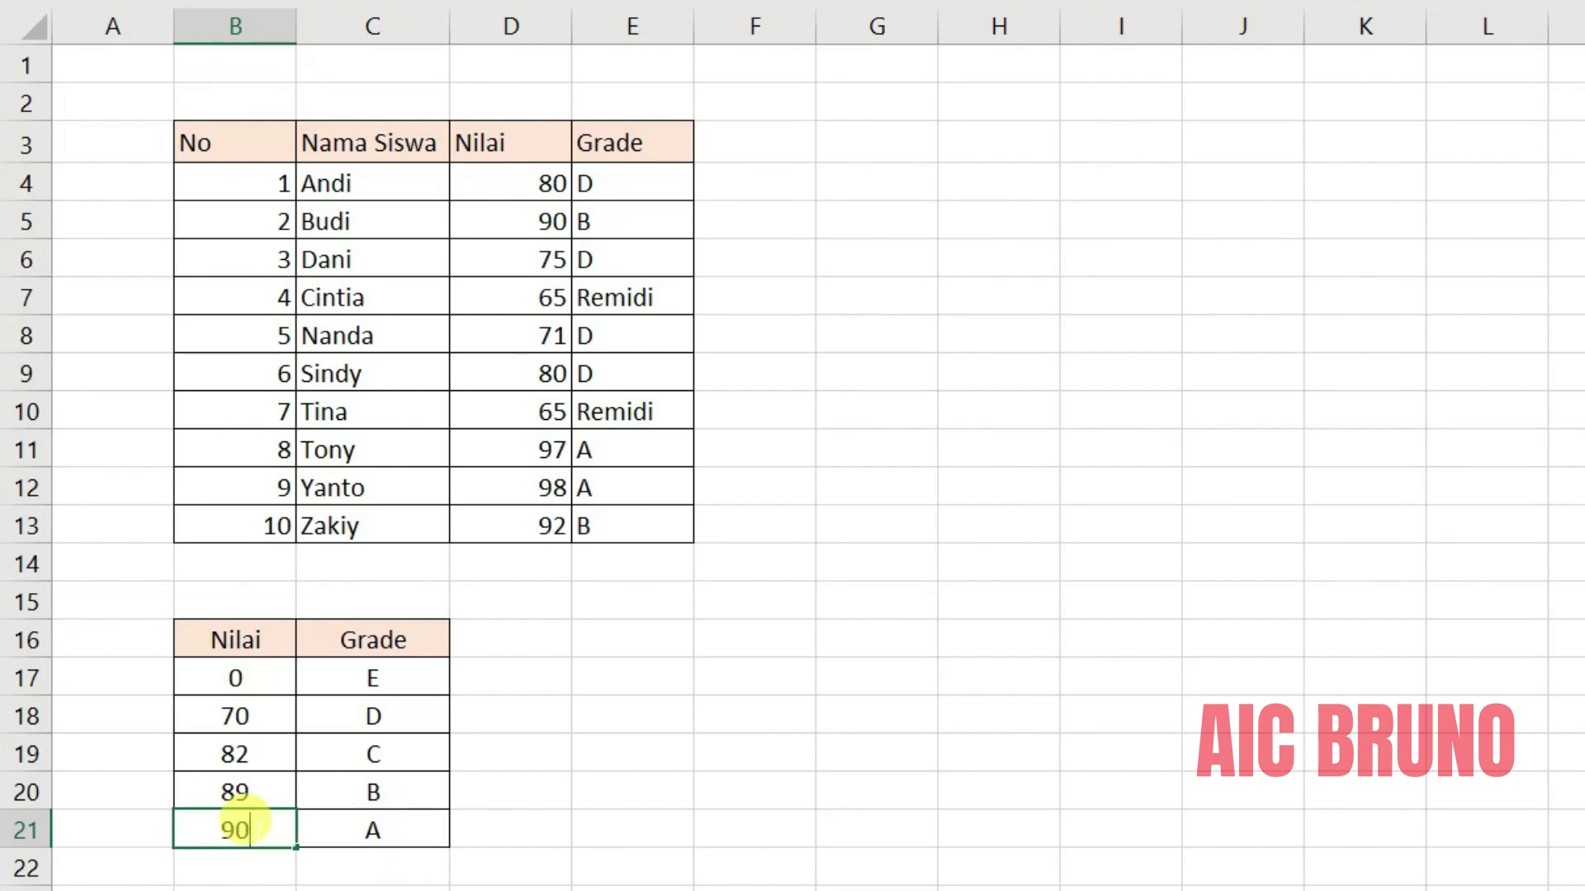
key("Up")
type("80")
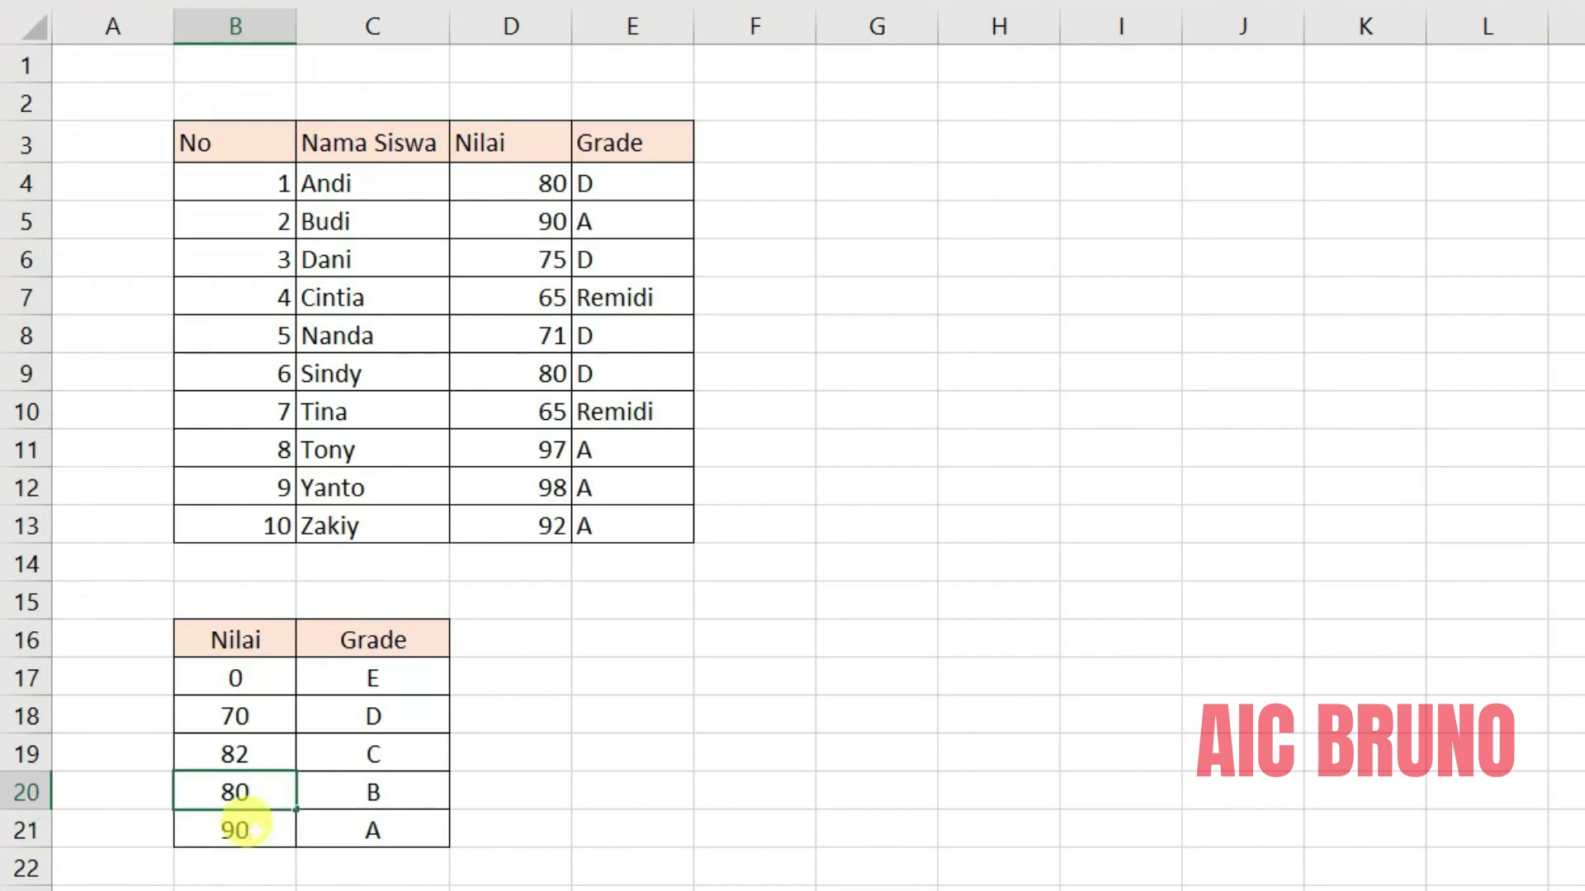
key("Up")
type("70")
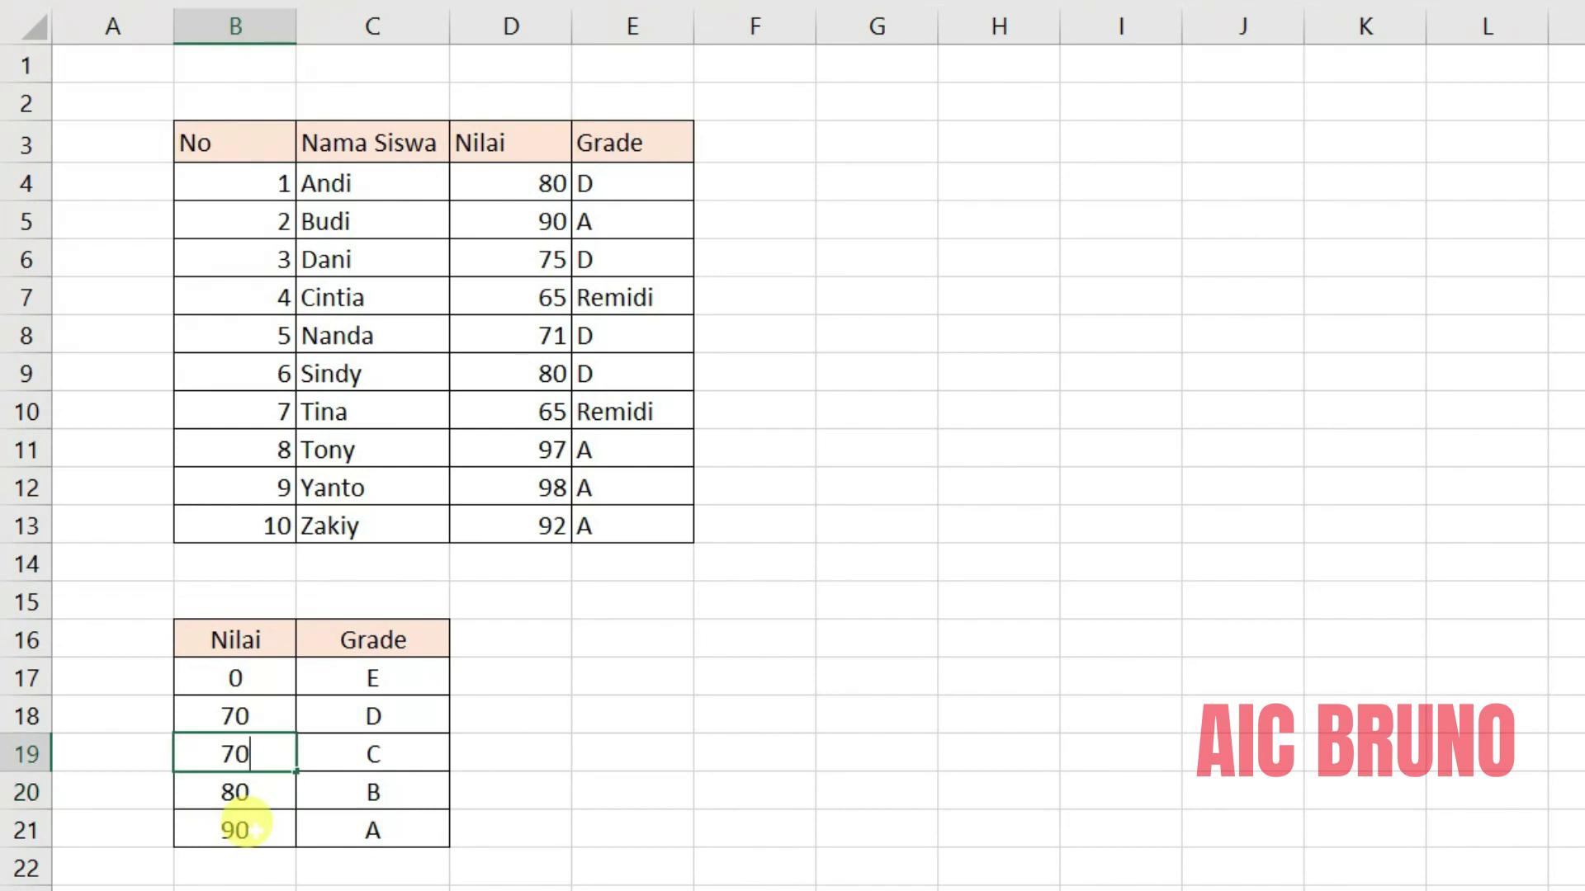
key("Up")
type("60")
key("Return")
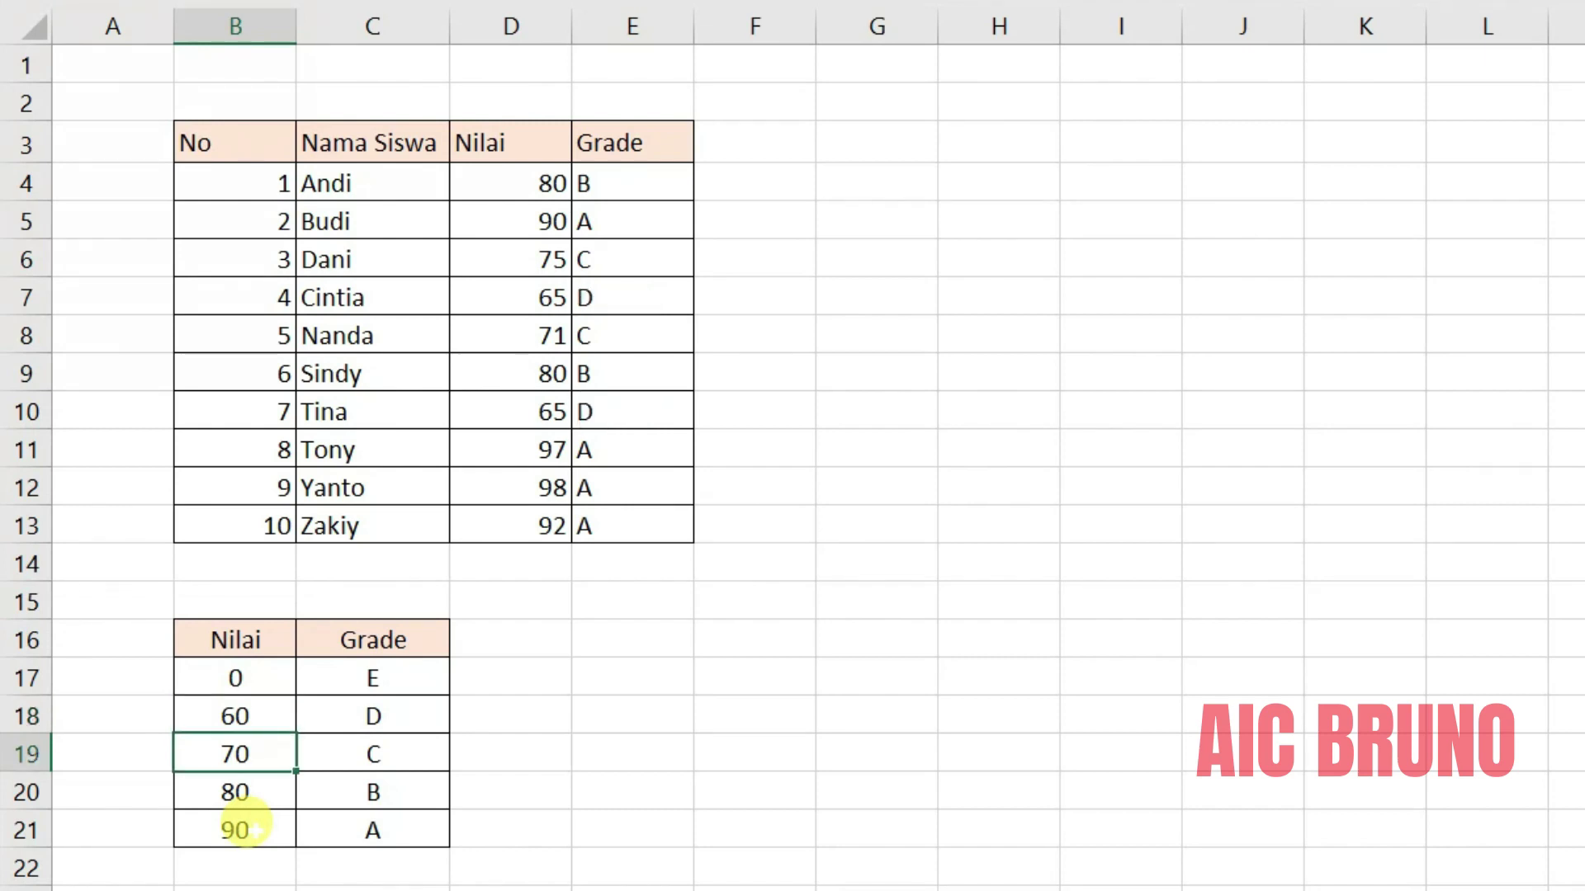
Examine the score ranges in the lookup table B17:C21, matching each minimum score with its grade.
left_click(820, 675)
left_click(511, 675)
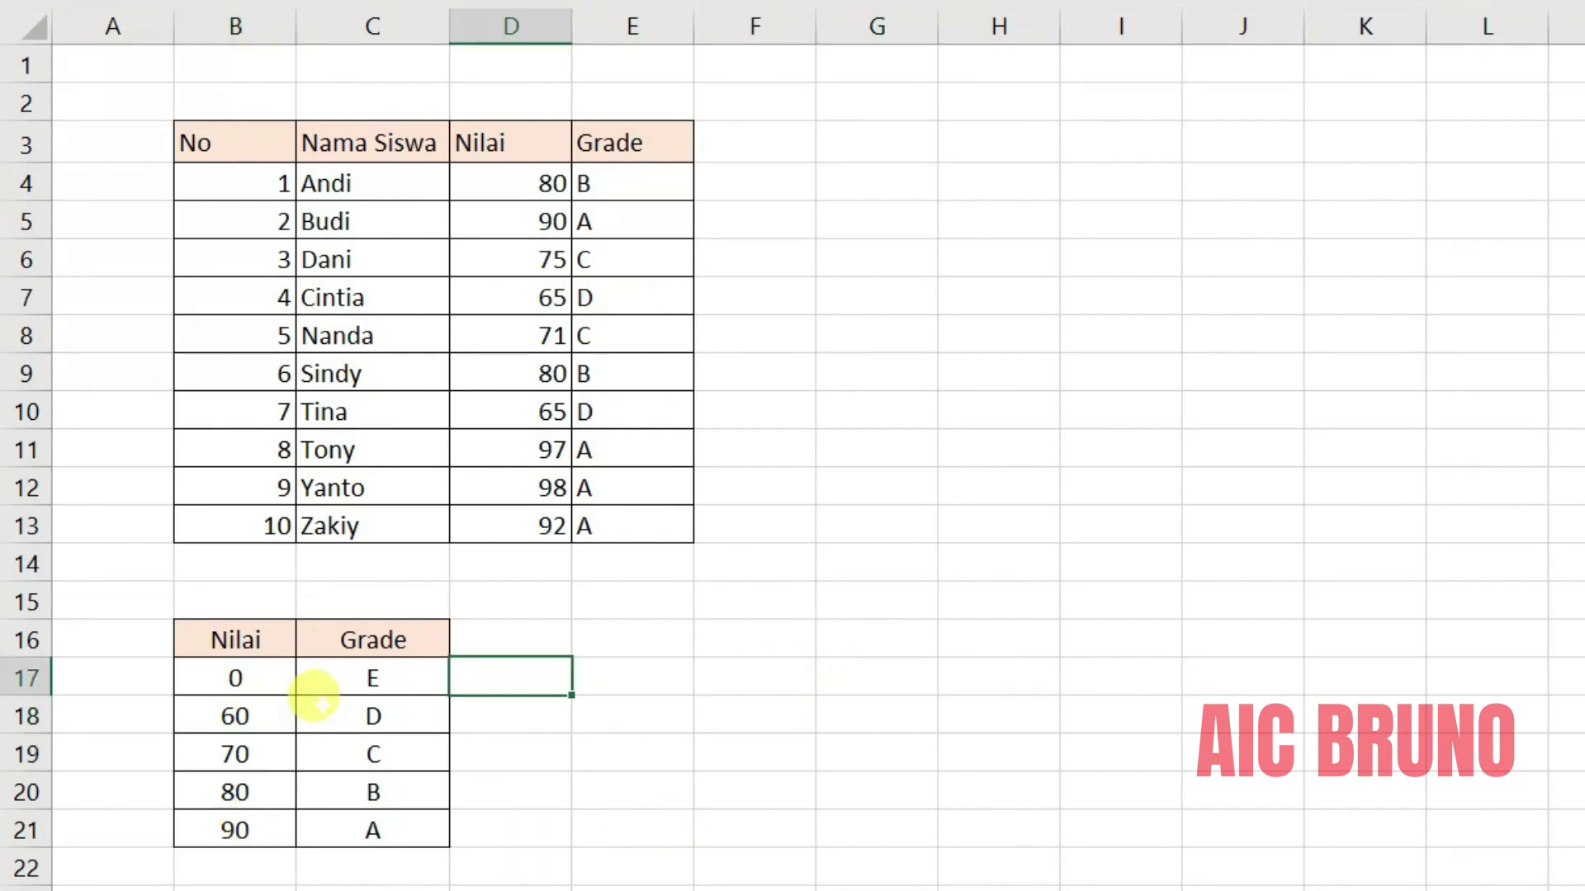
left_click(248, 675)
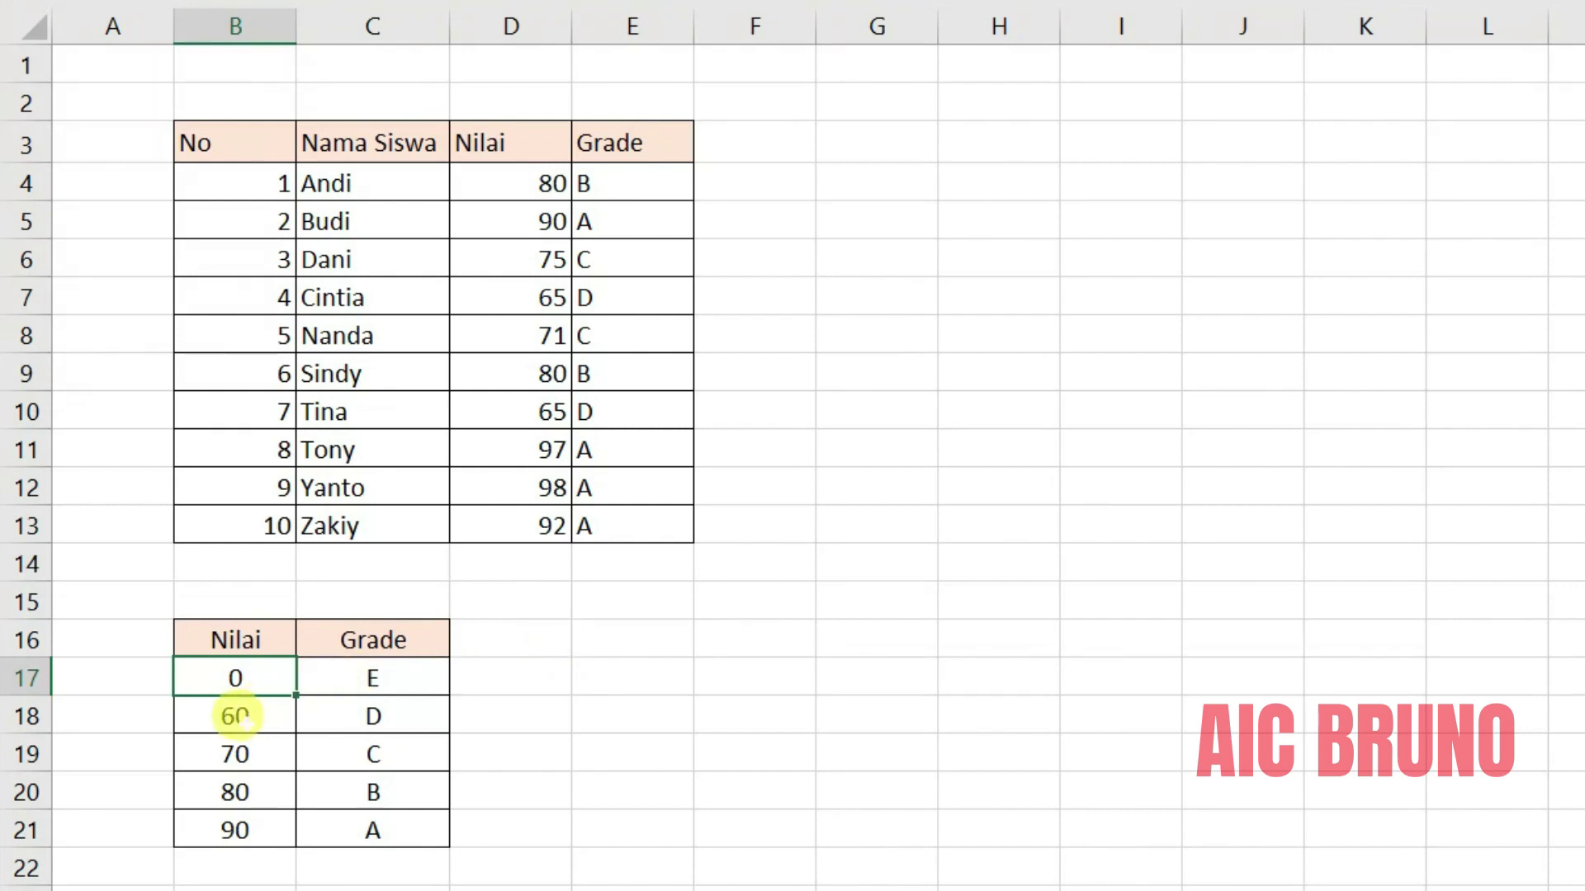
left_click(243, 716)
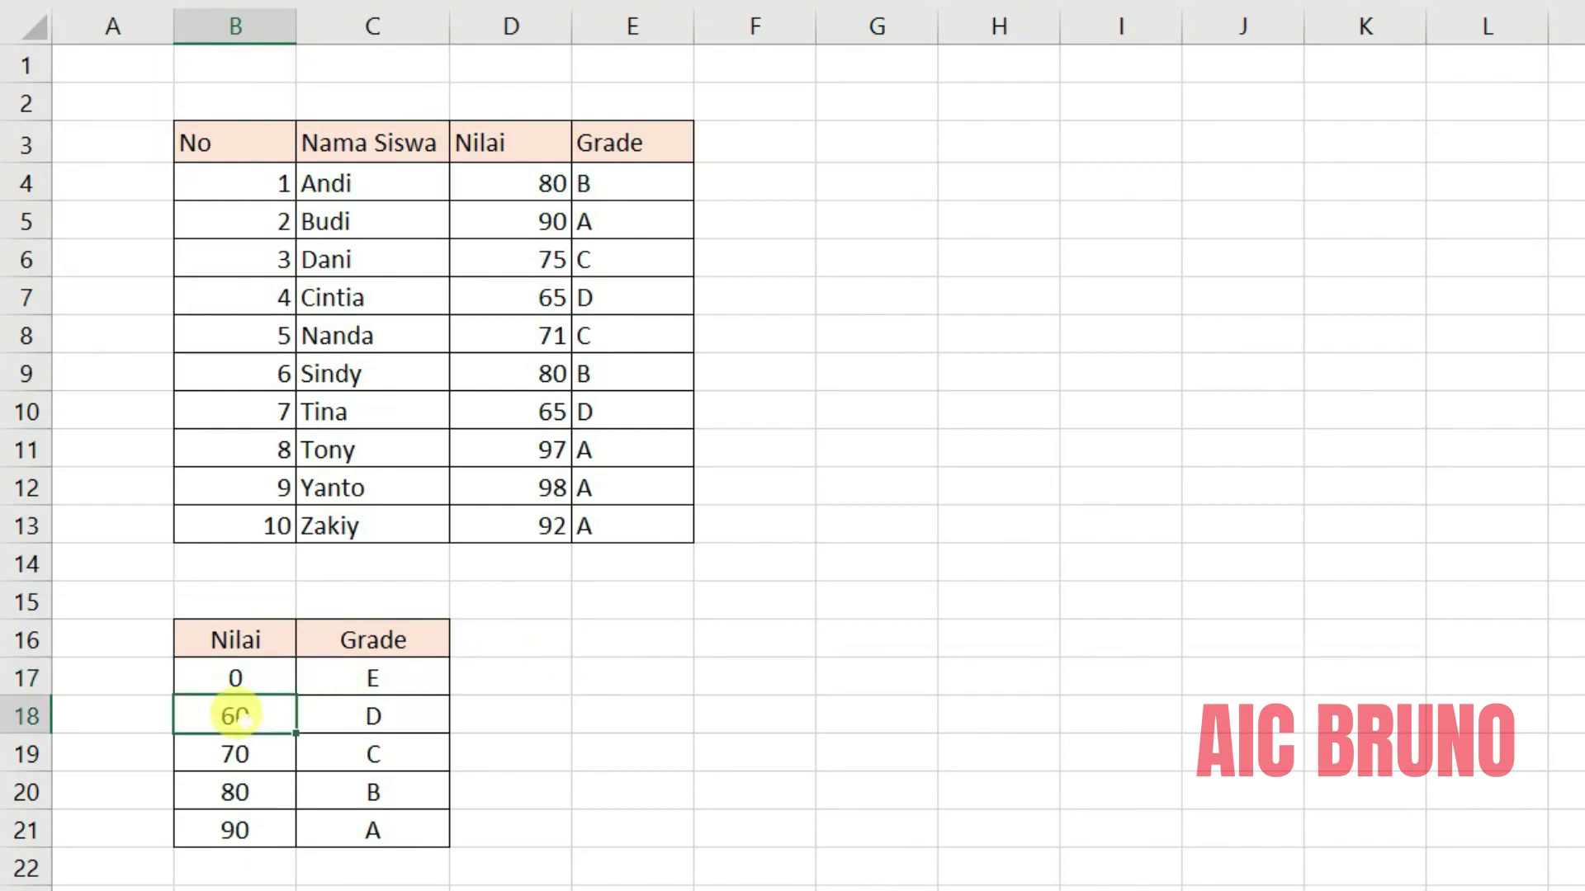
left_click(412, 677)
left_click(240, 722)
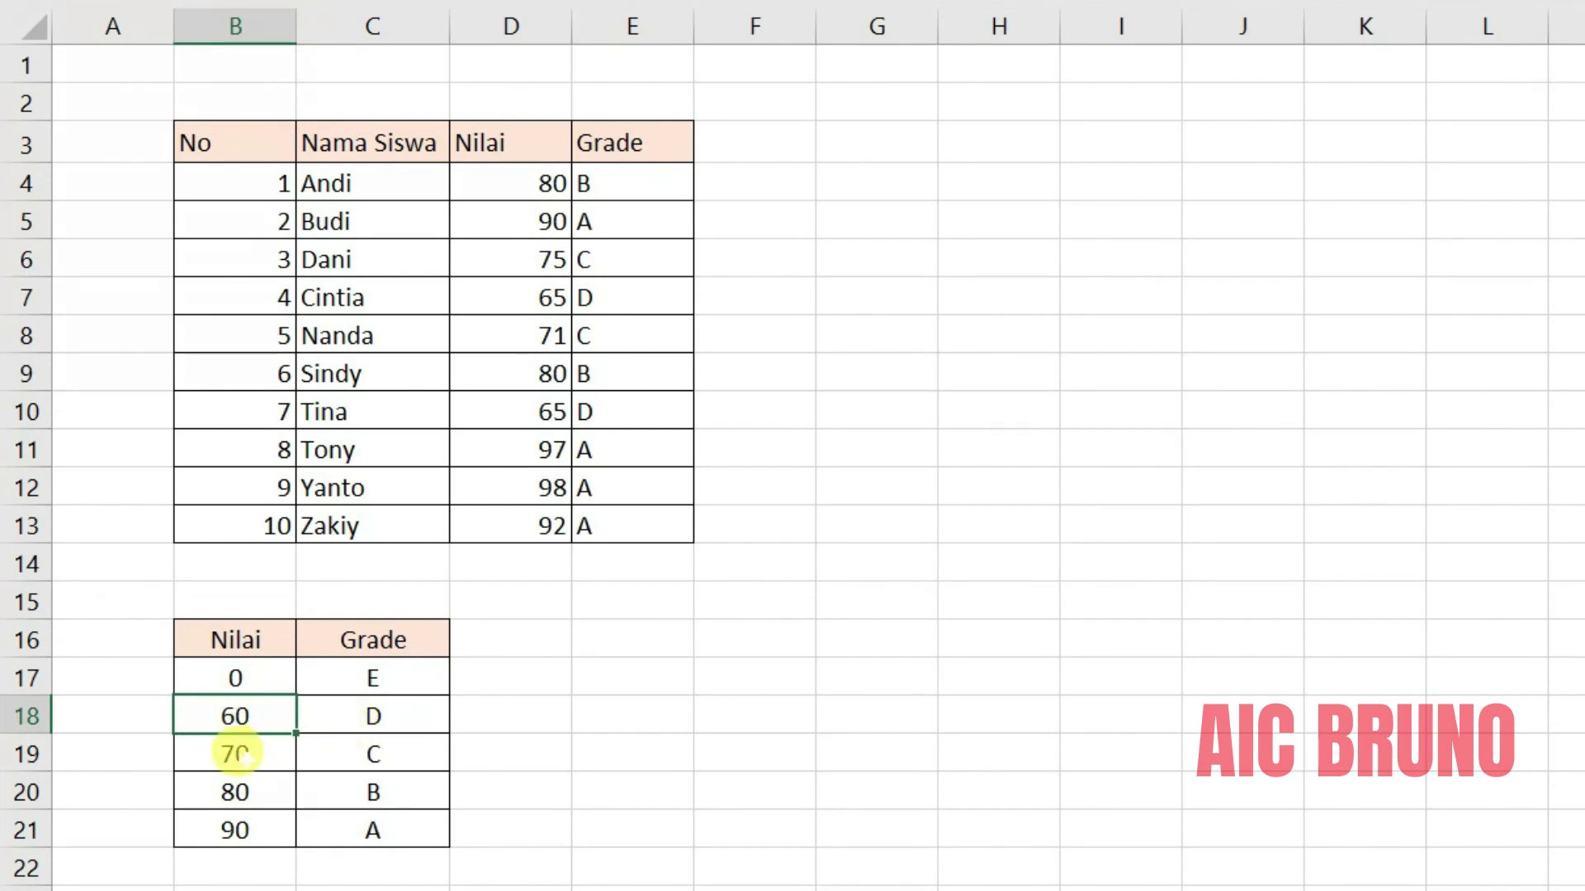
left_click(400, 748)
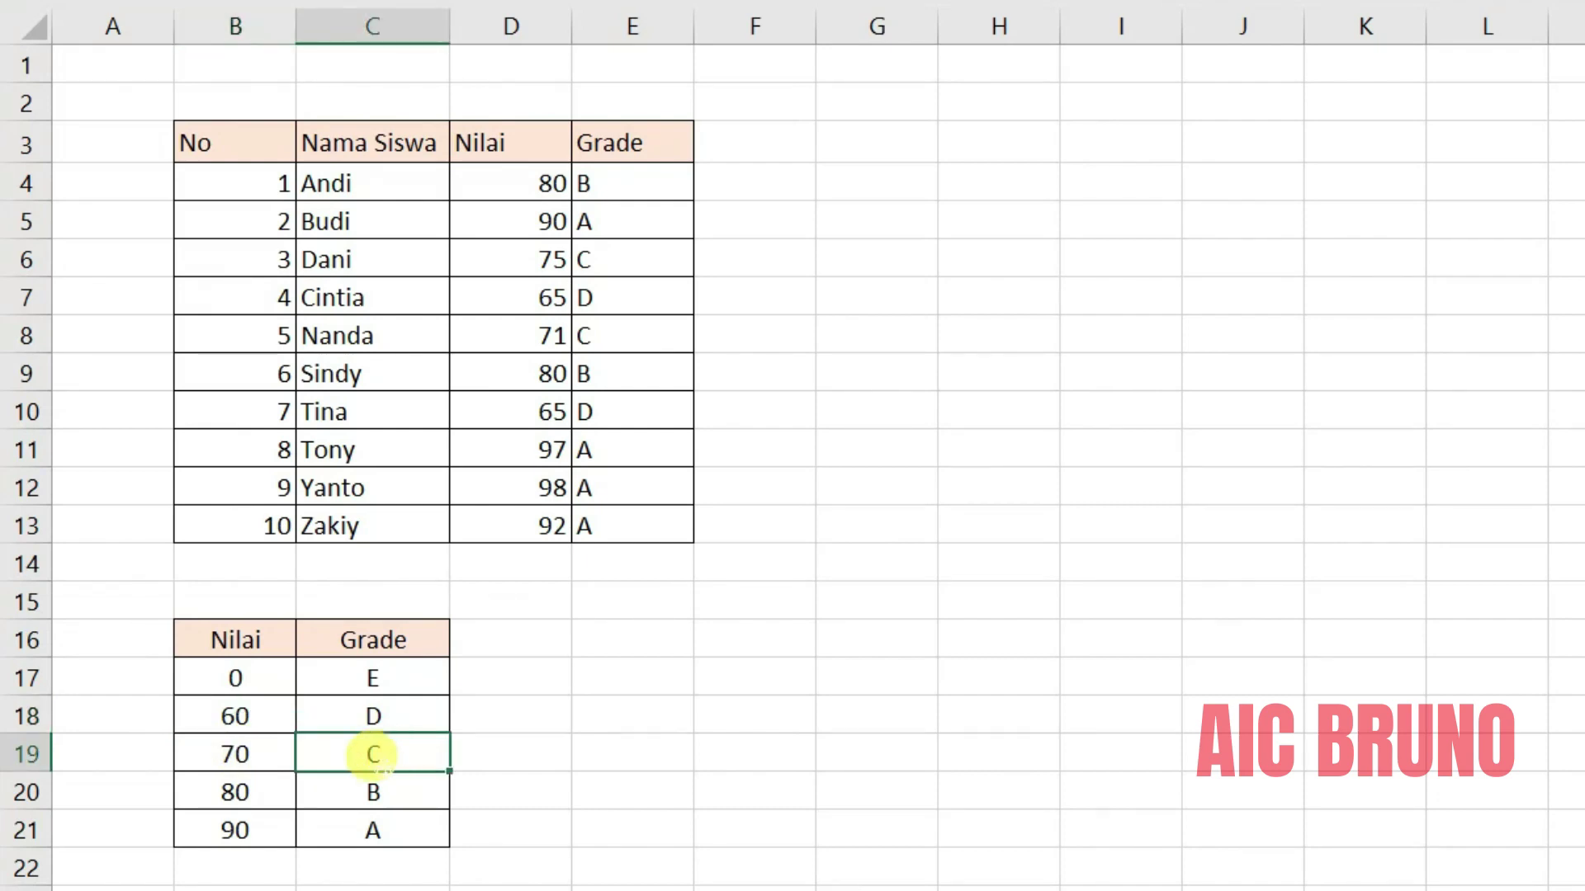
left_click(235, 791)
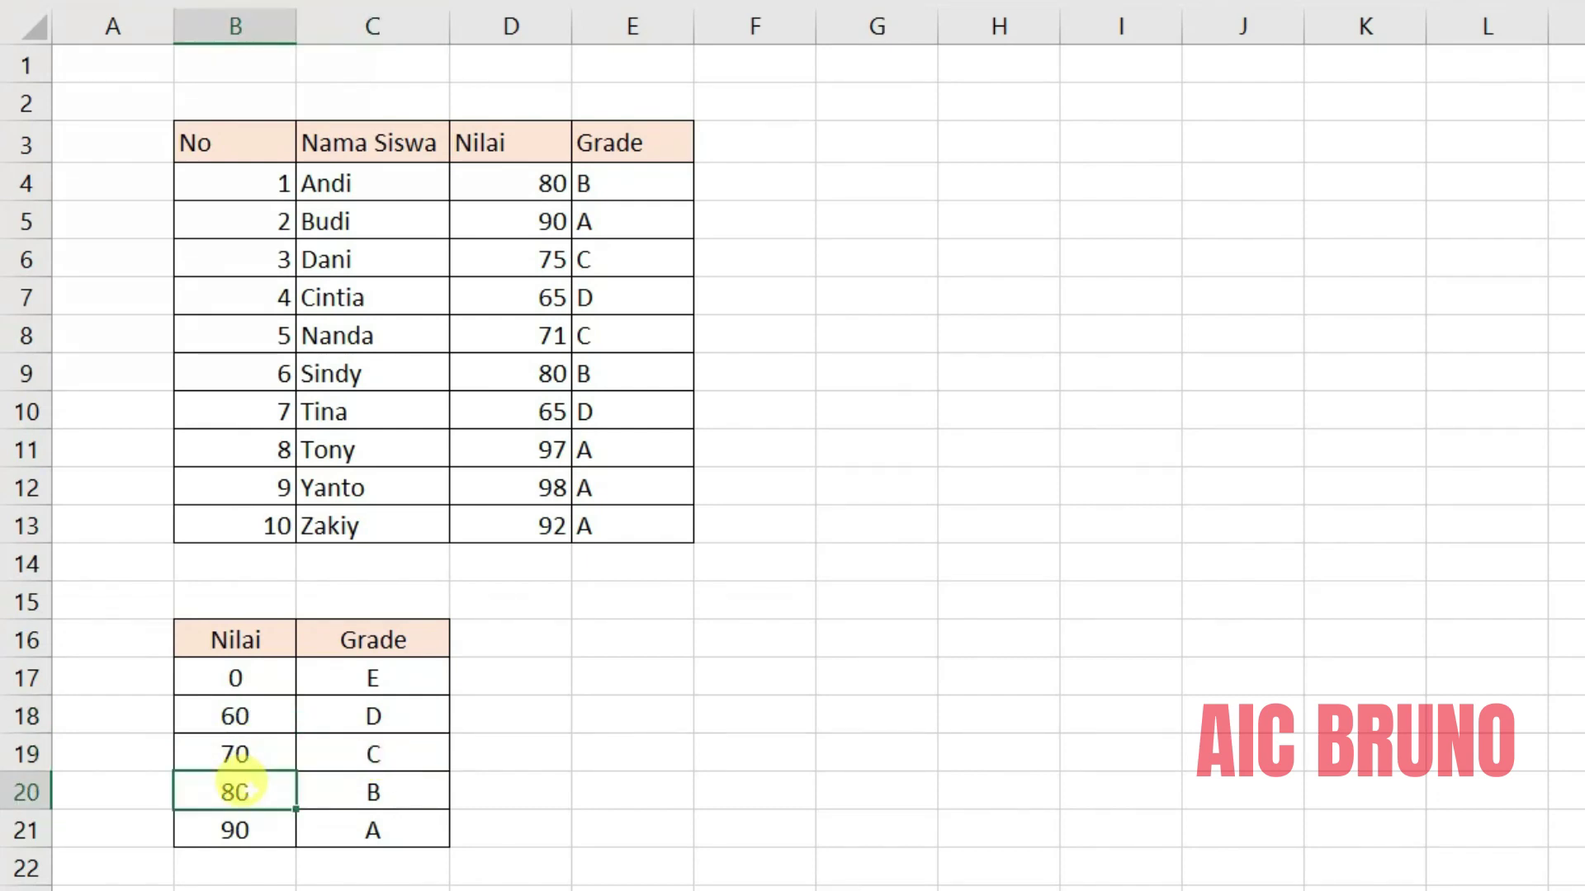
left_click(398, 793)
left_click(219, 827)
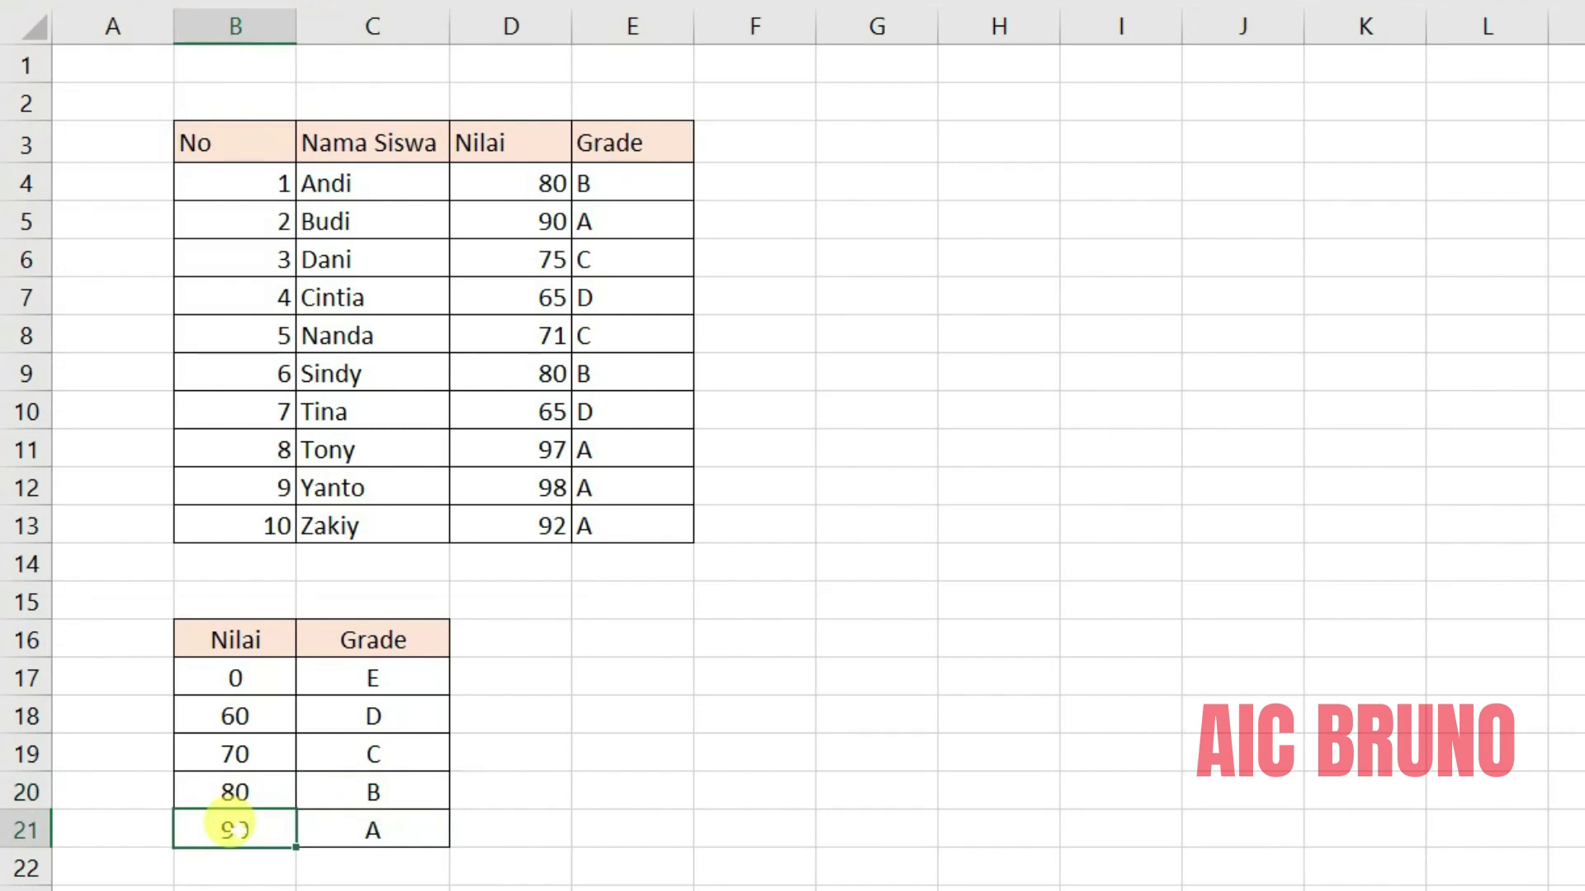
left_click(397, 827)
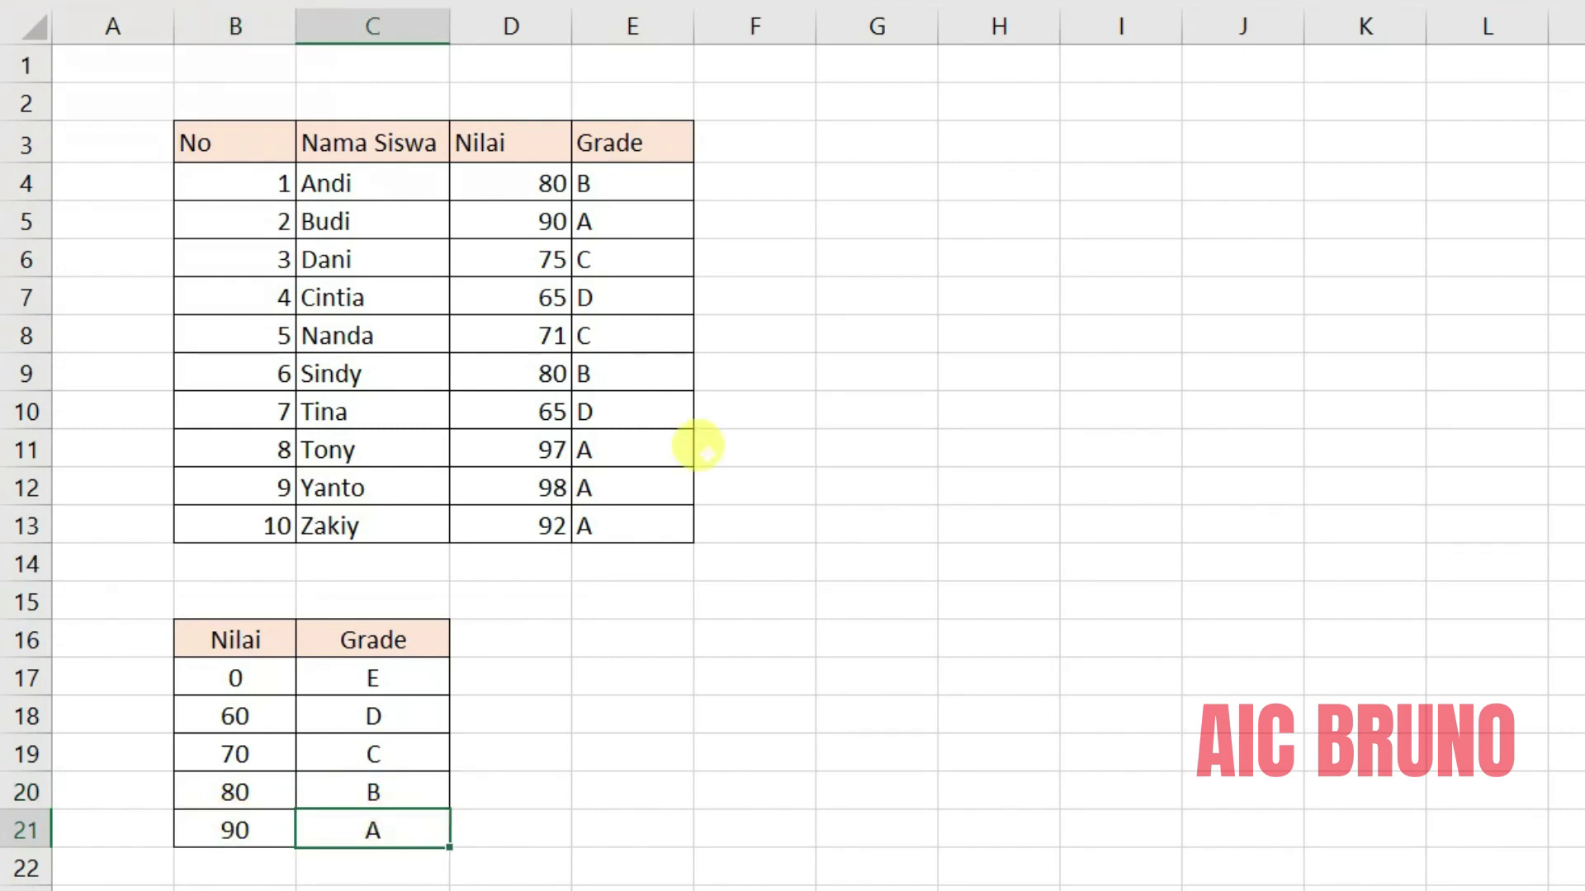
left_click(606, 176)
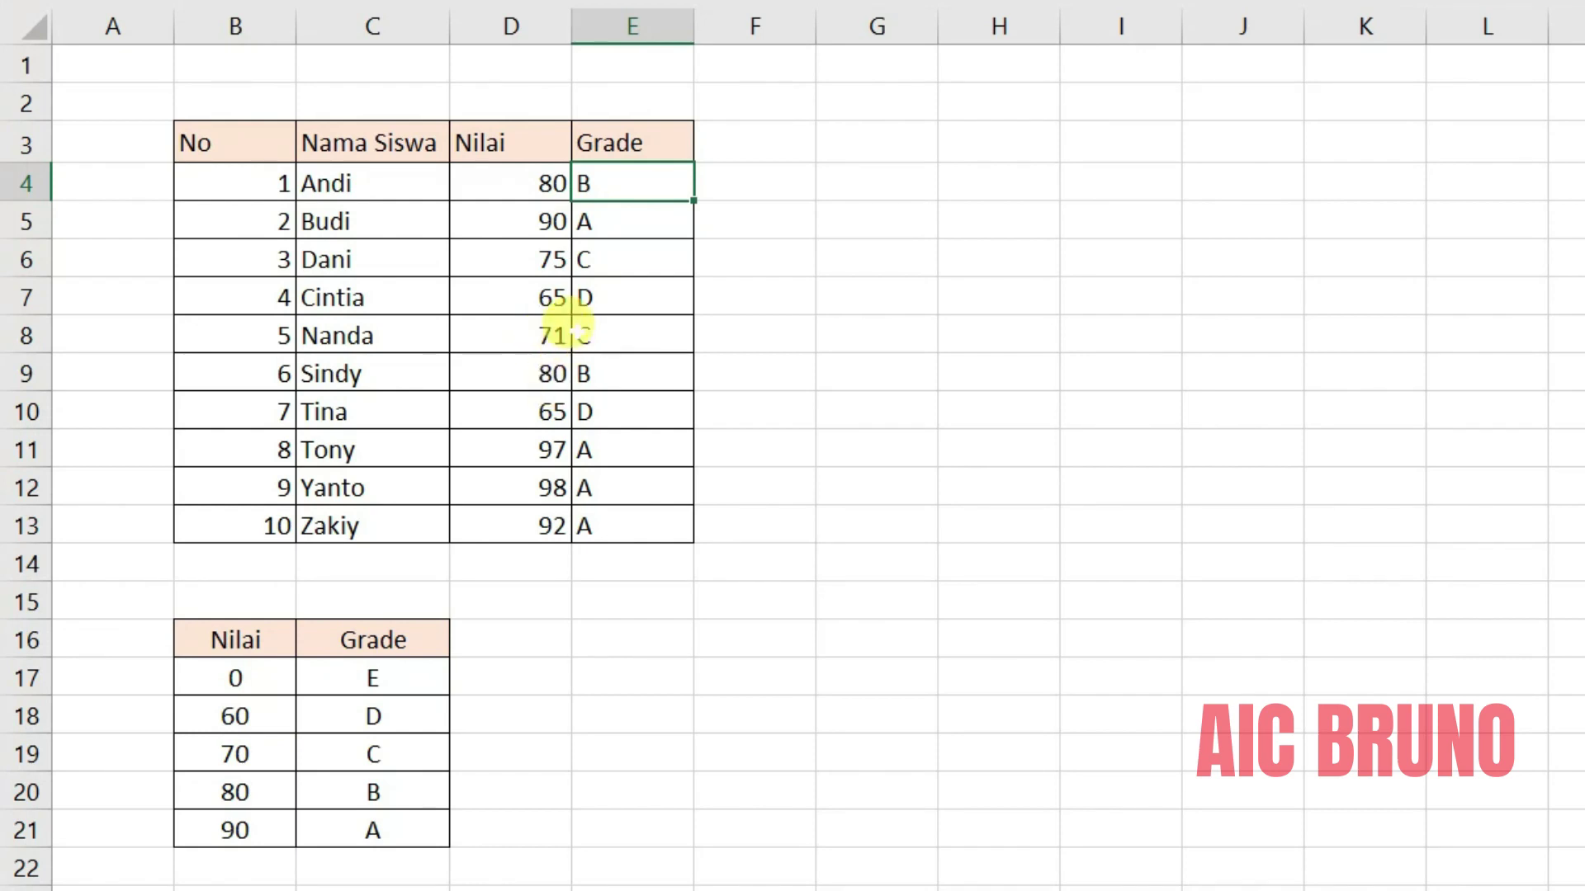
Change the student score in D7 to 55 and the one in D10 to 58.
left_click(548, 297)
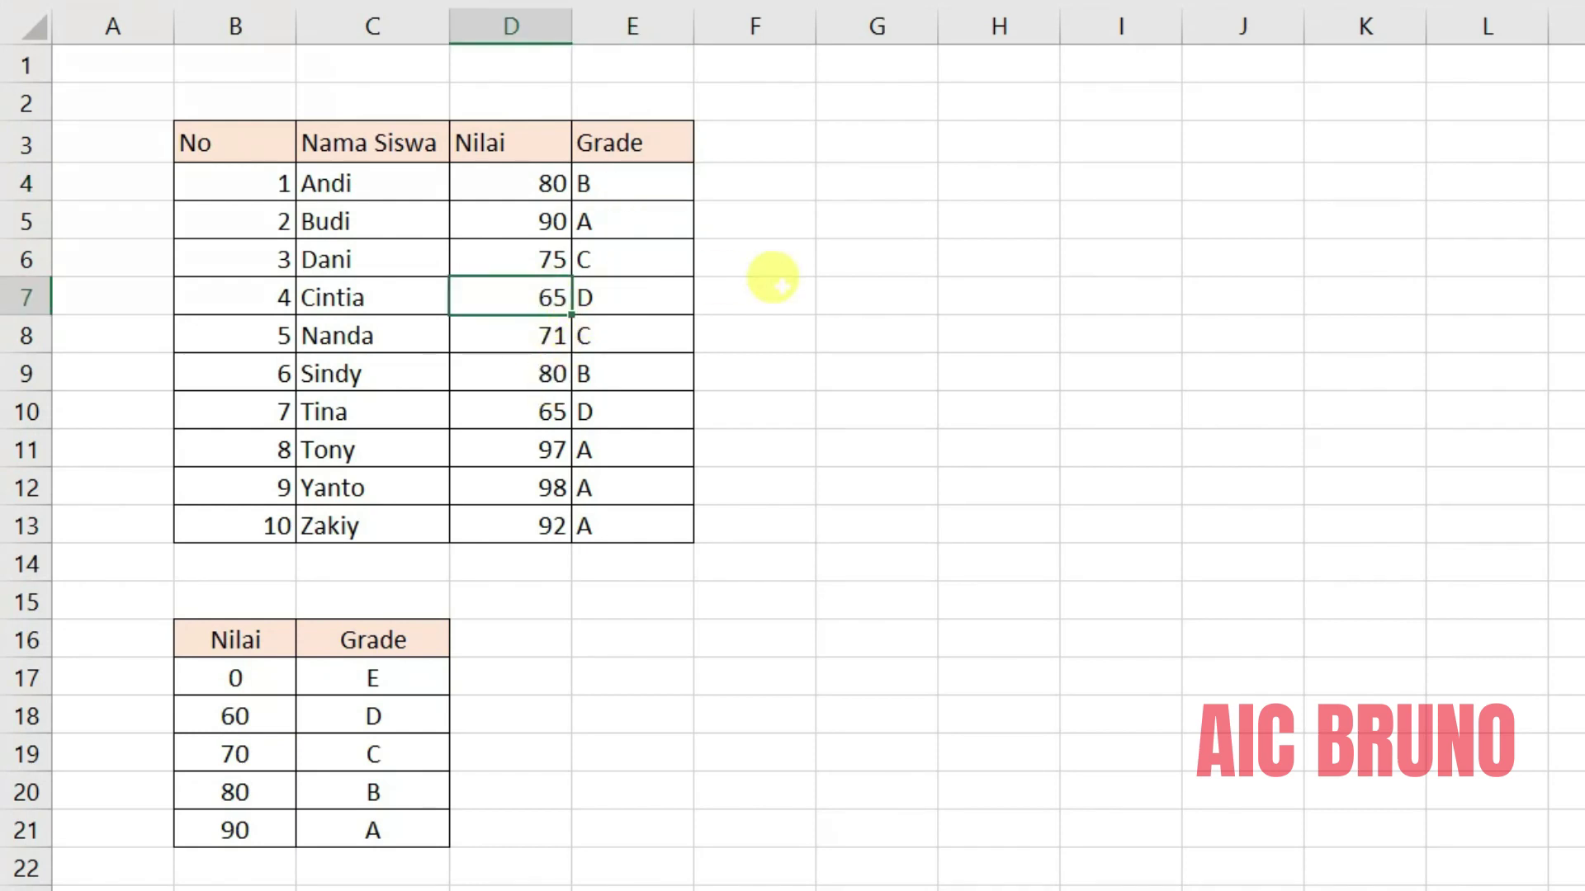
type("55")
key("Return")
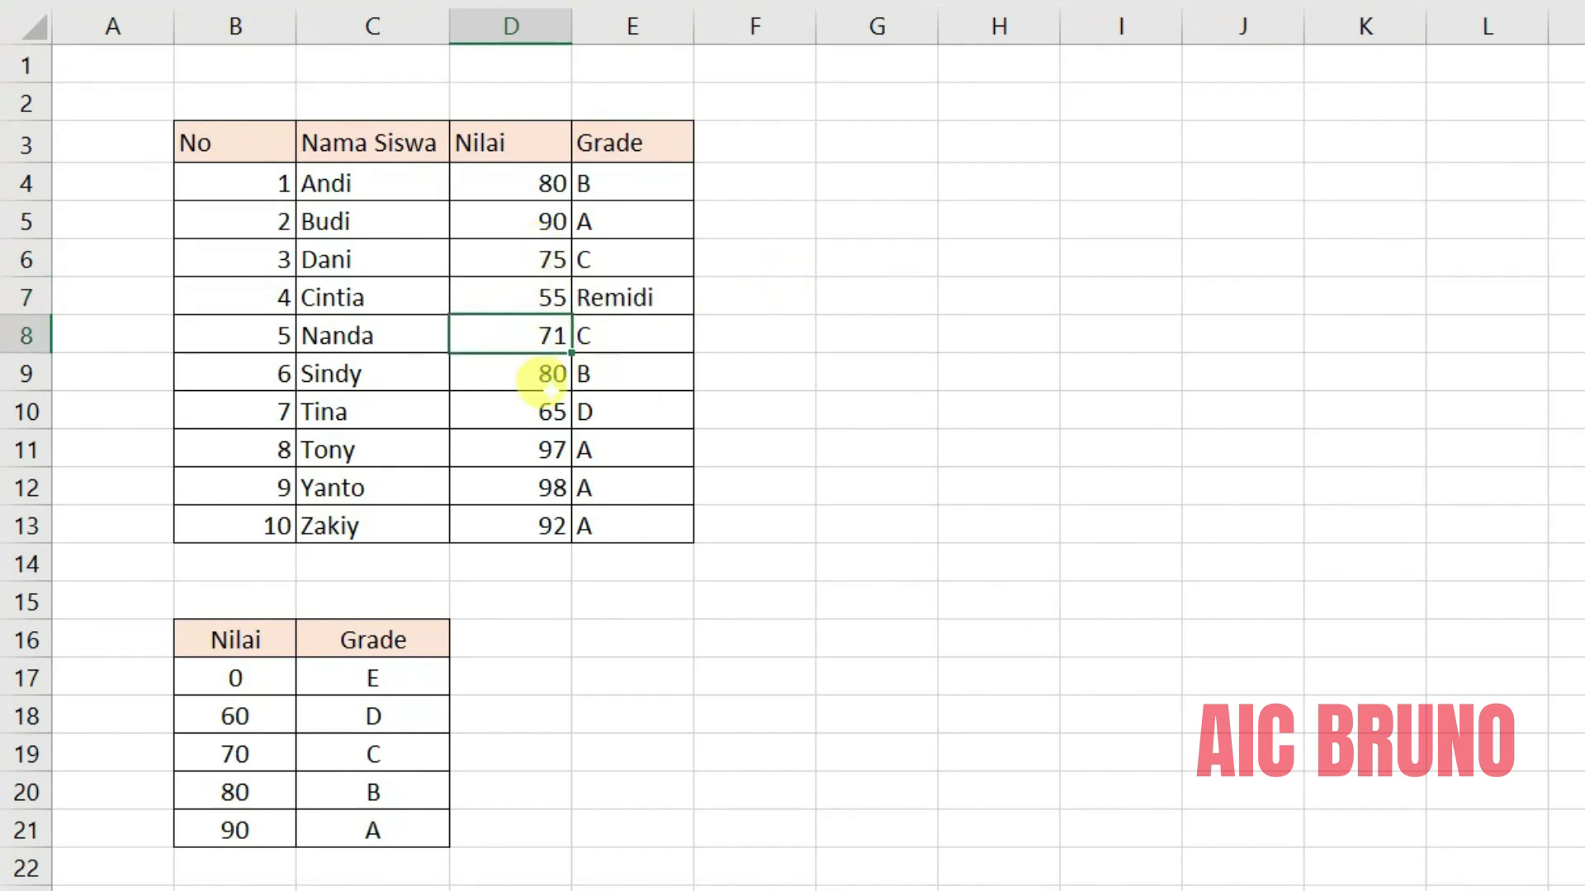
left_click(549, 412)
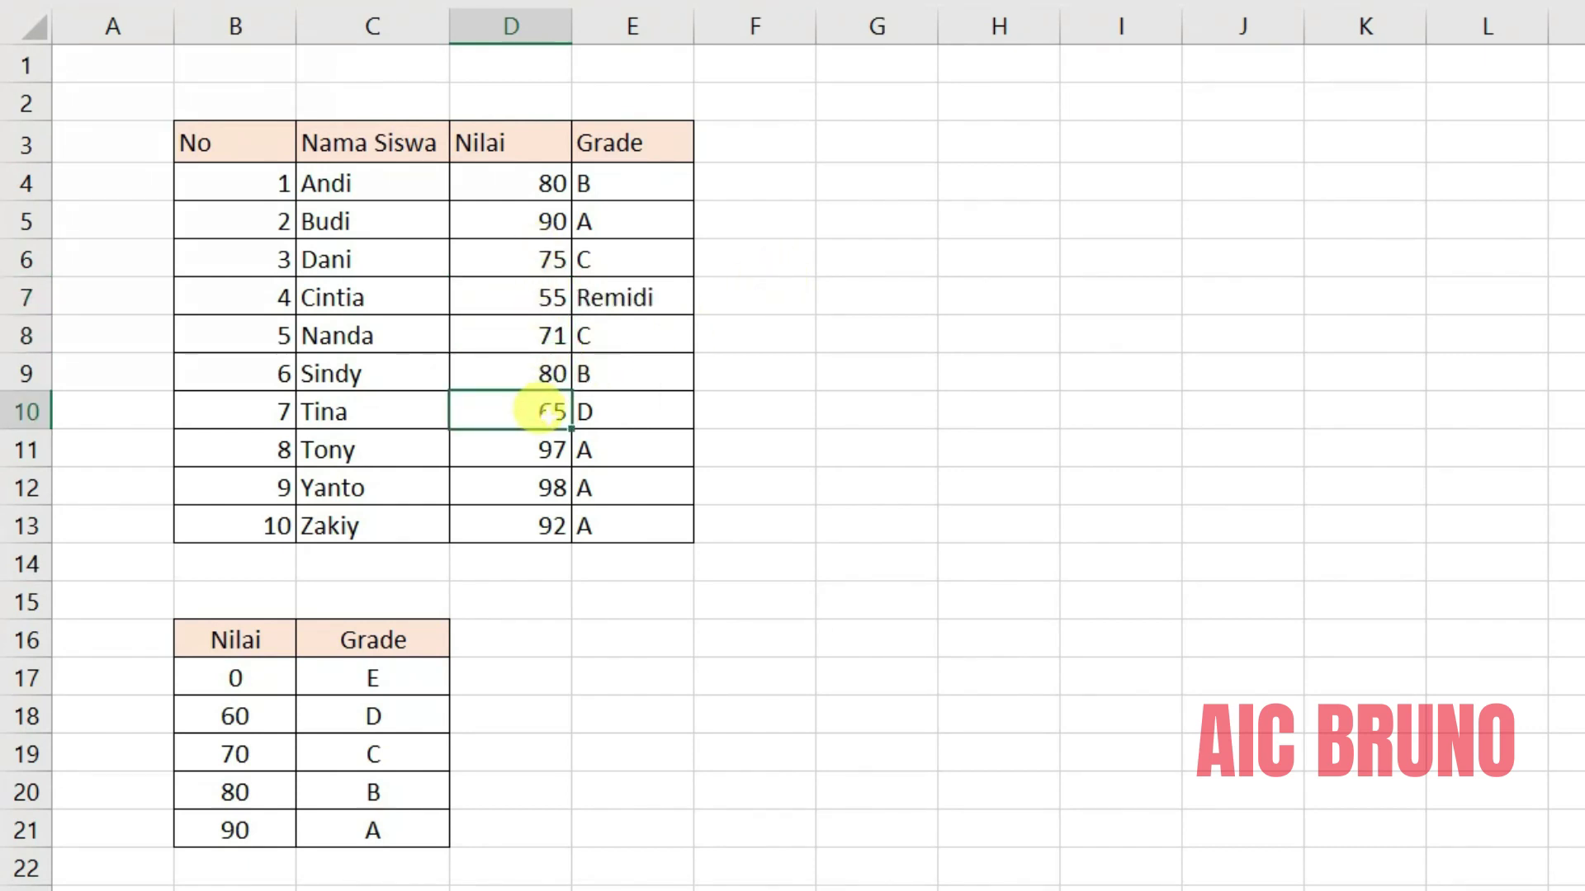
type("58")
key("Return")
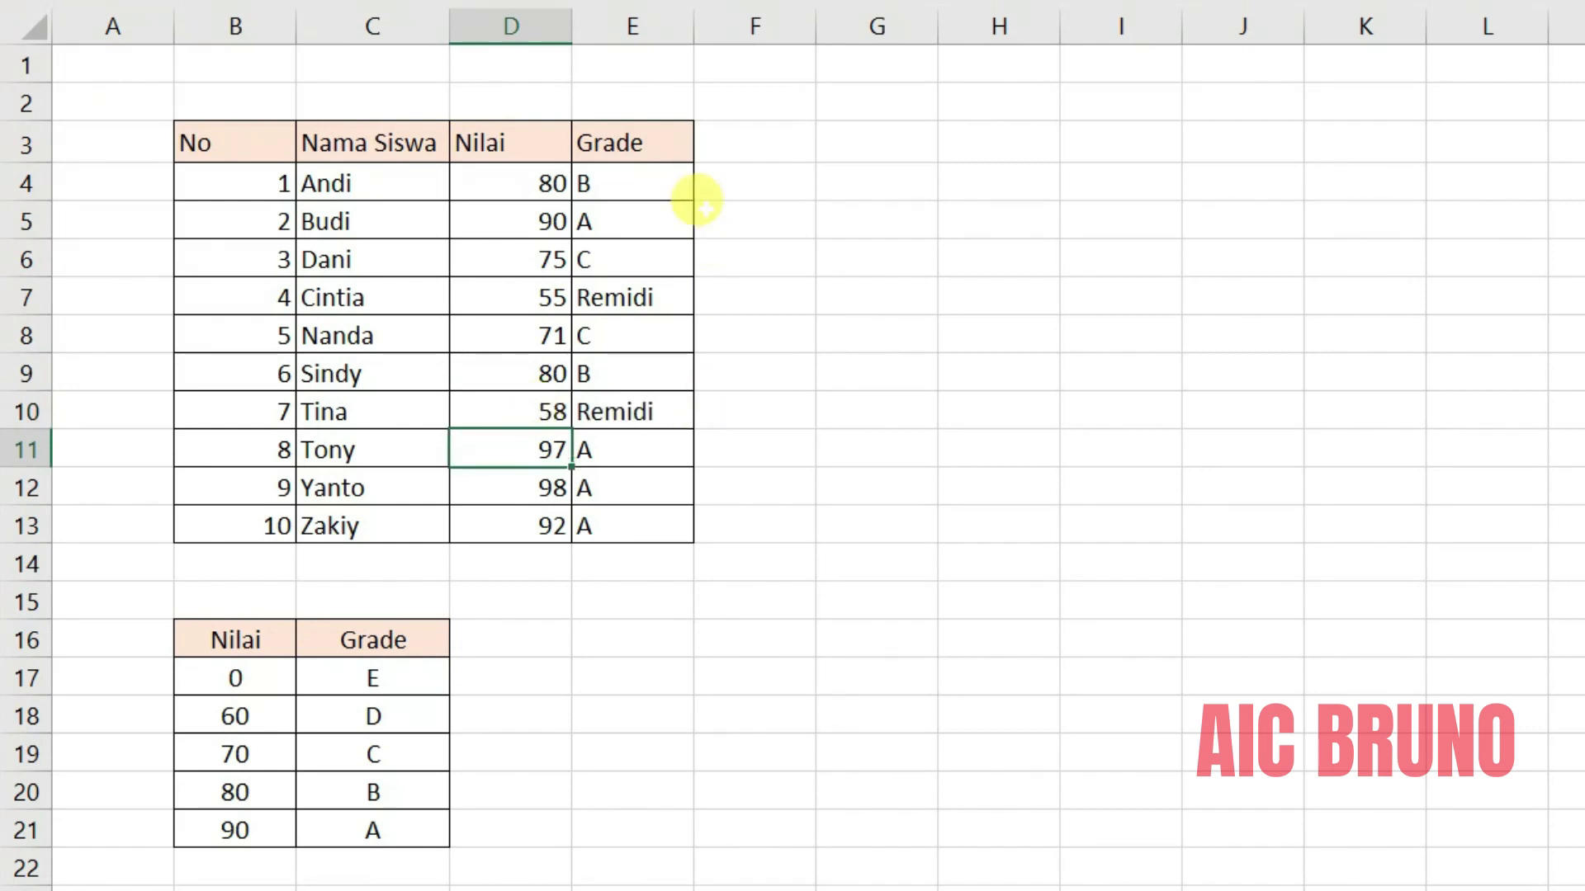
left_click(654, 187)
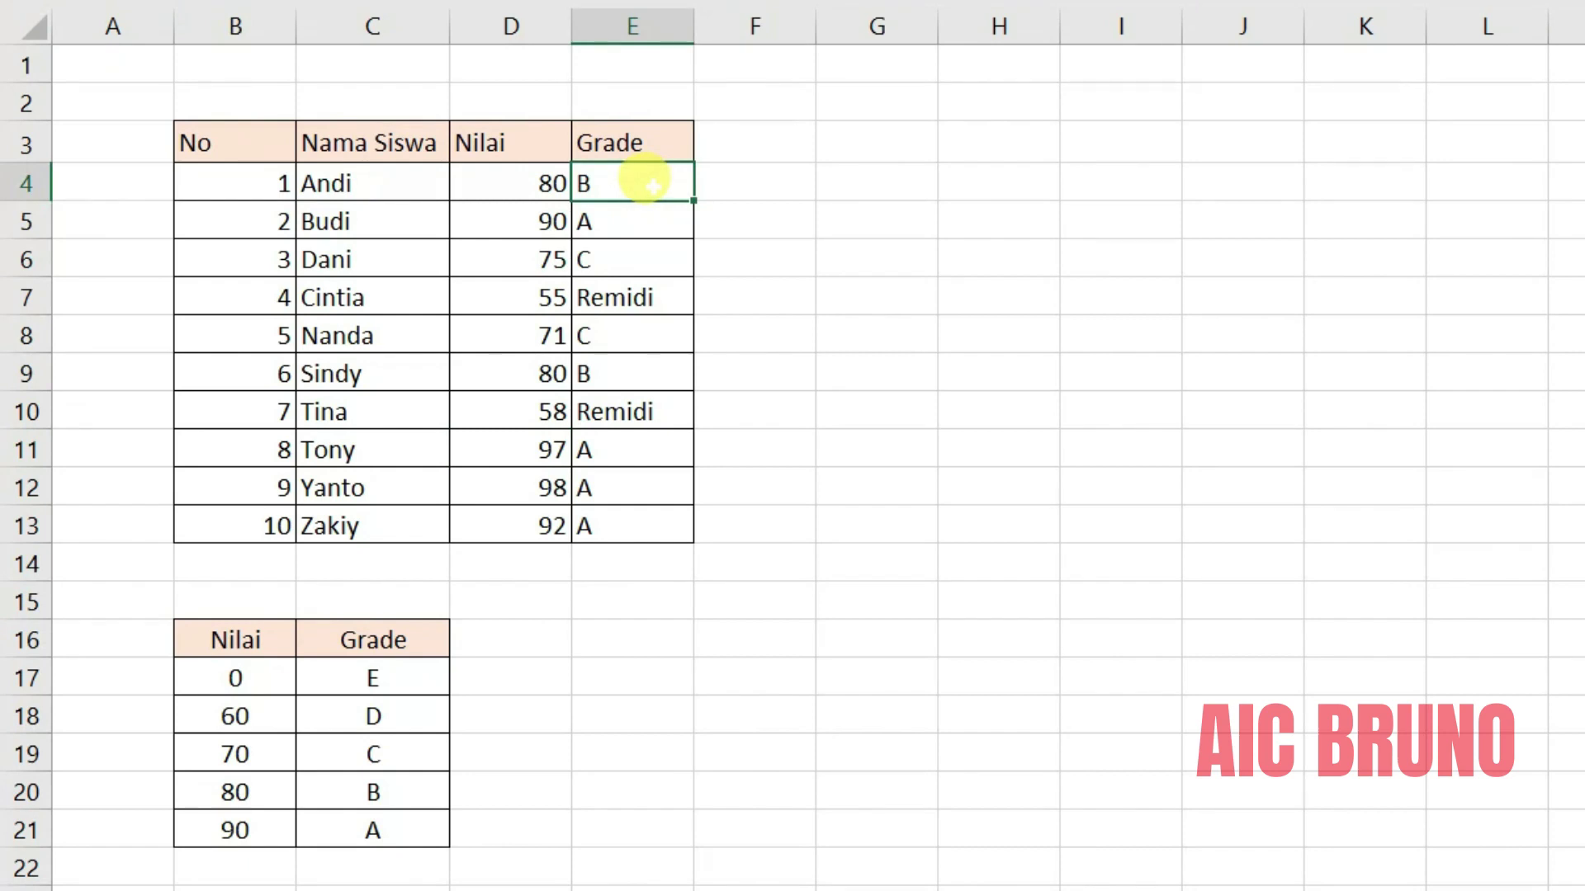
left_click(852, 246)
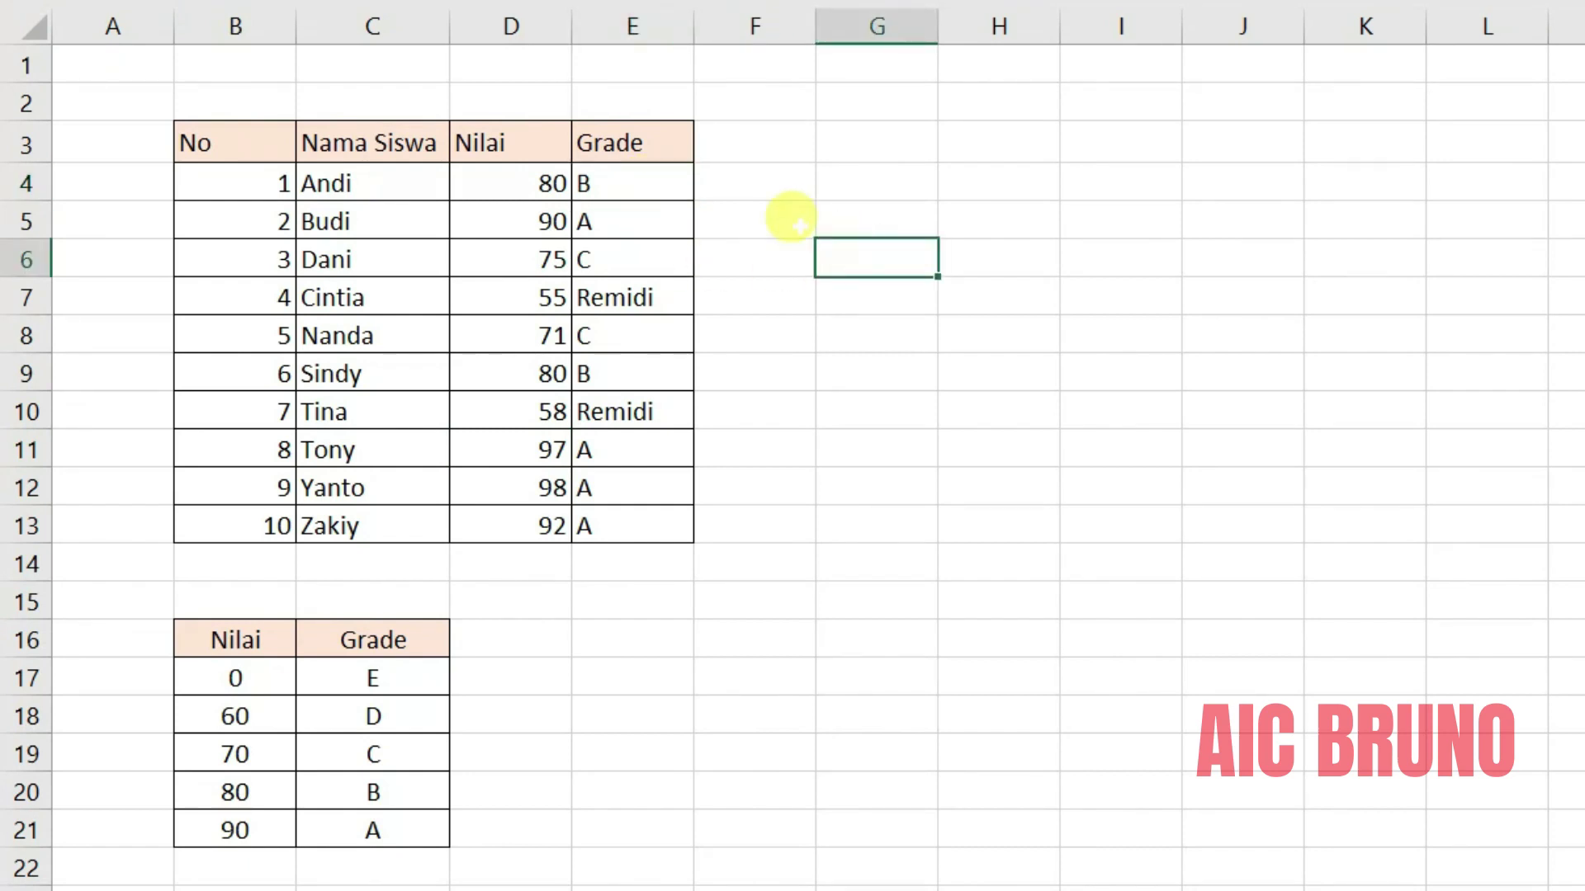
left_click(499, 177)
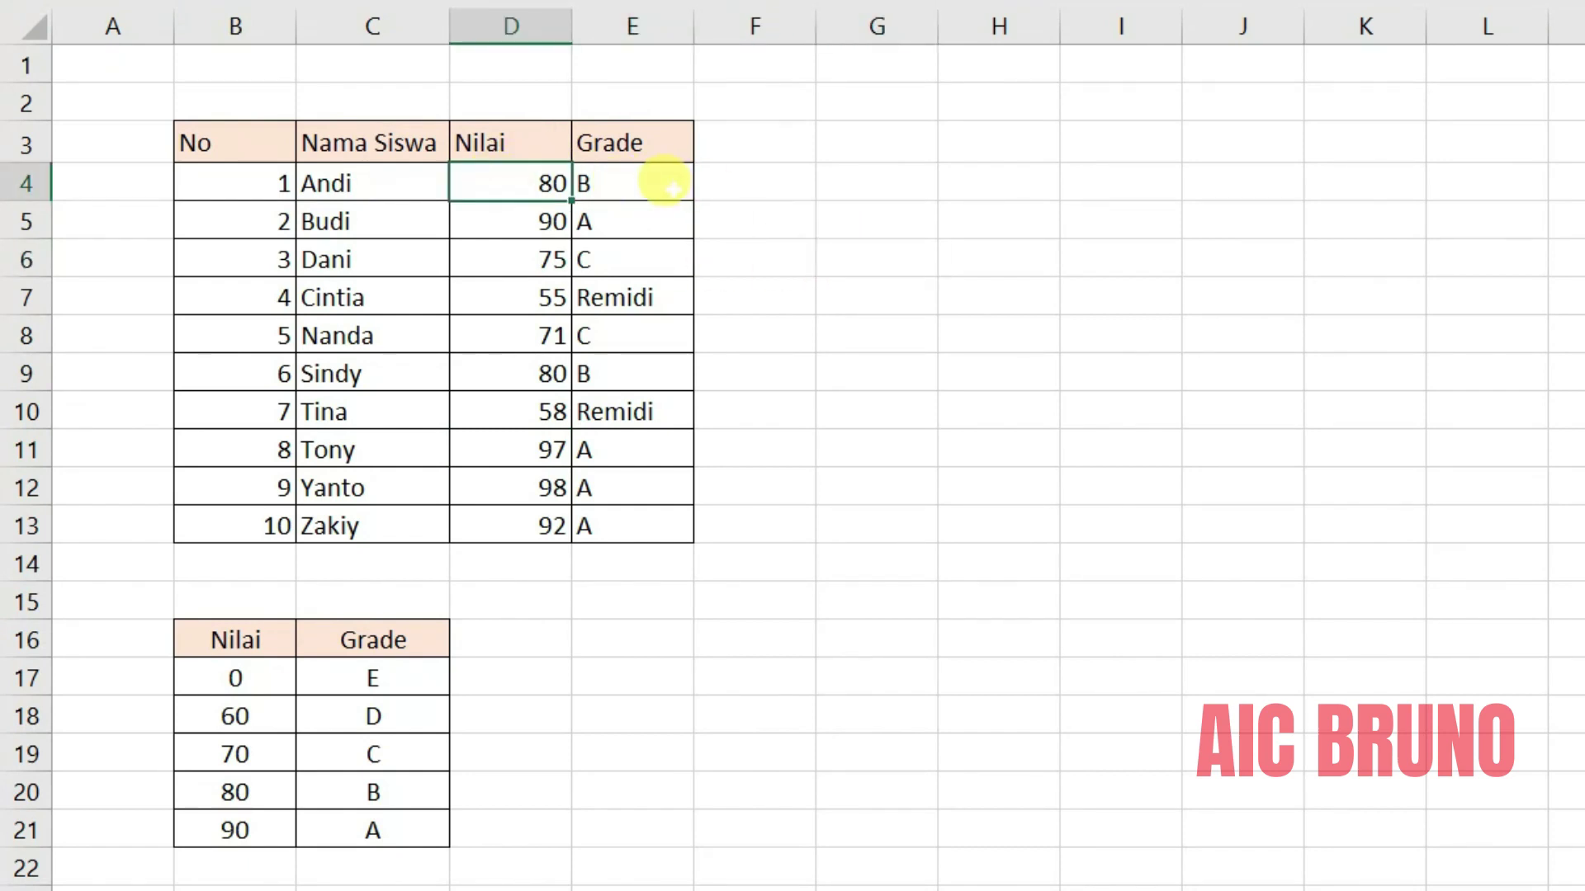